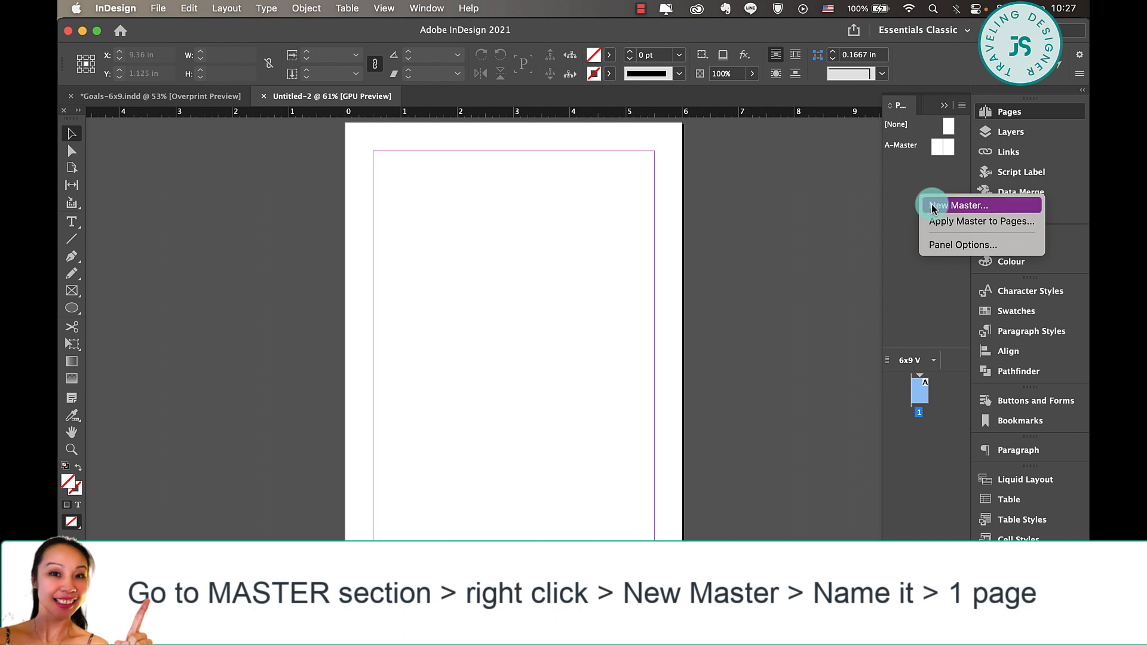
Step: Create a new master named Tracker with prefix B and 1 page, based on no other master
{"action": "left_click", "coordinate": [930, 204]}
{"action": "left_click", "coordinate": [522, 284]}
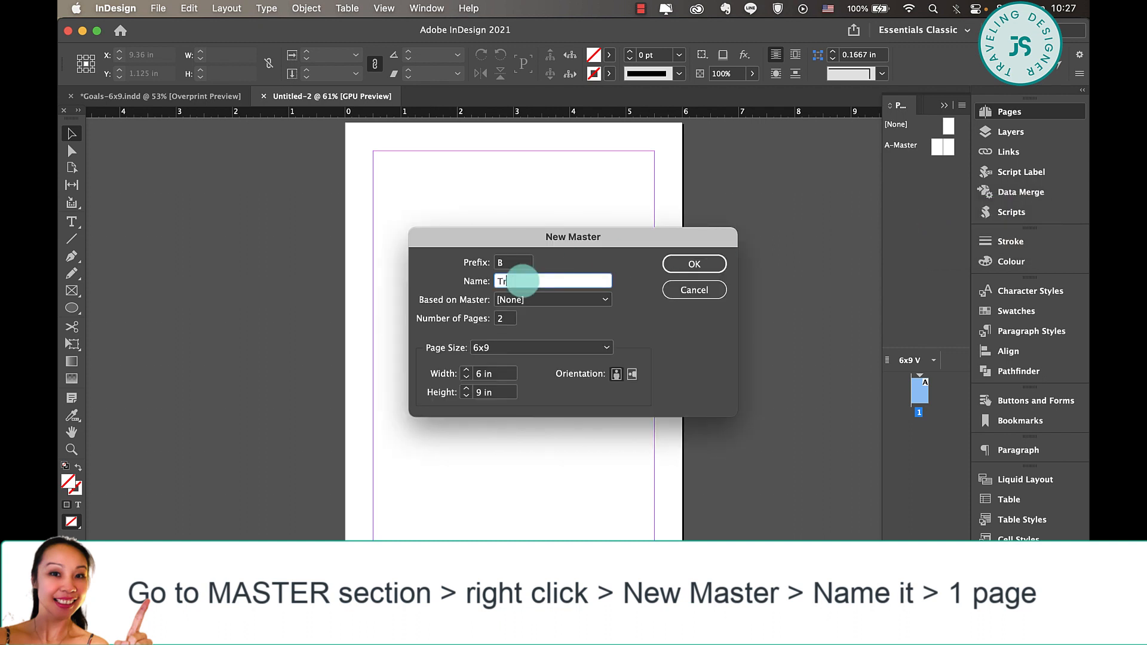
{"action": "left_click", "coordinate": [505, 318]}
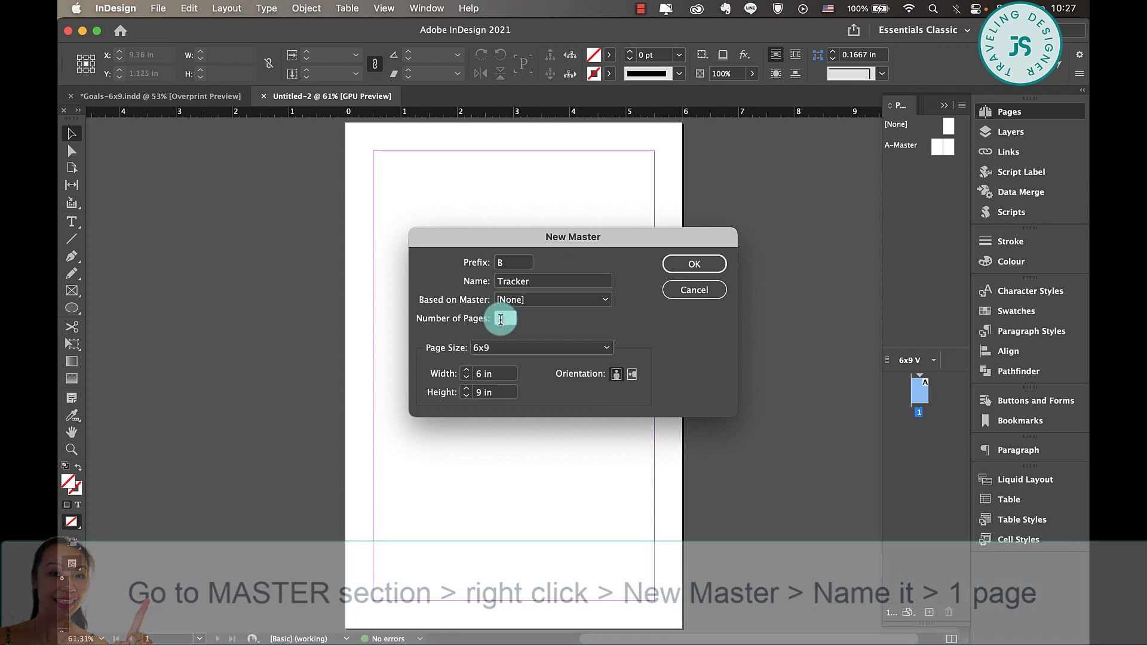
{"action": "left_click", "coordinate": [696, 263]}
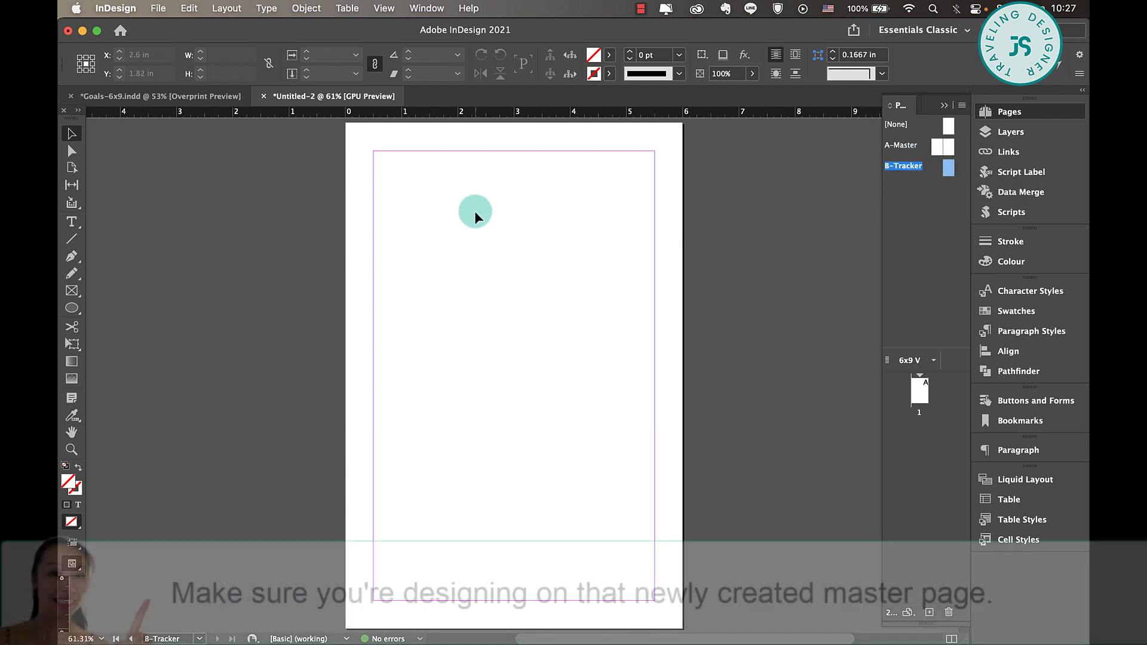
Step: Add a text frame reading "GOAL" at the upper margin of the Tracker master page
{"action": "left_click", "coordinate": [72, 226]}
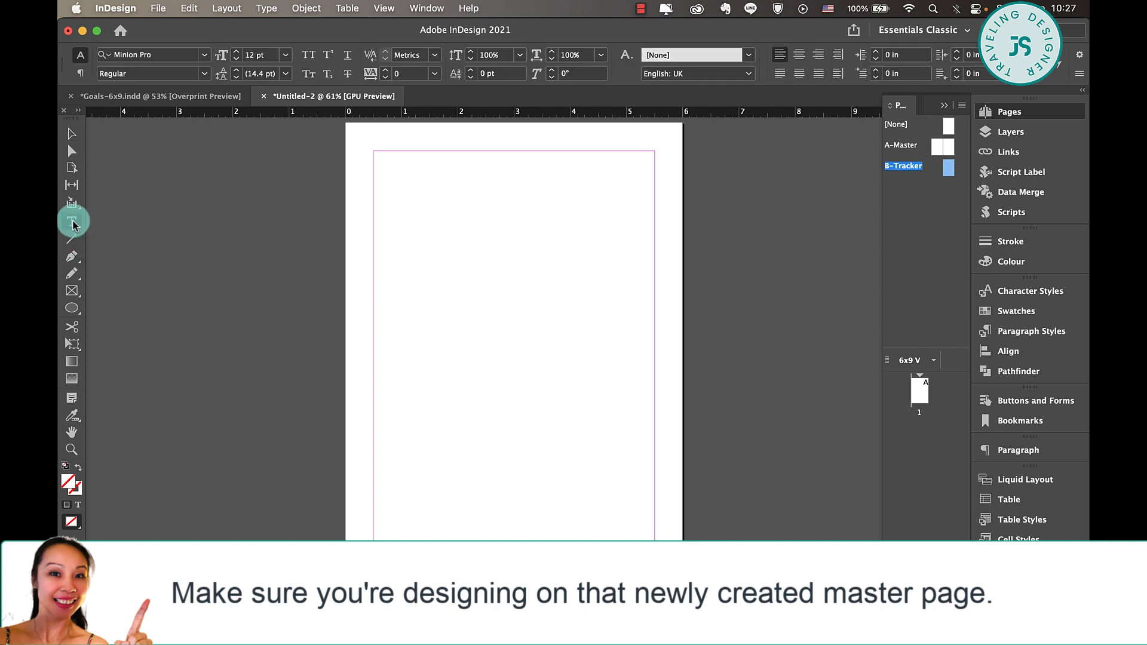
{"action": "left_click_drag", "start_coordinate": [397, 151], "coordinate": [486, 182]}
{"action": "type", "text": "GOAL"}
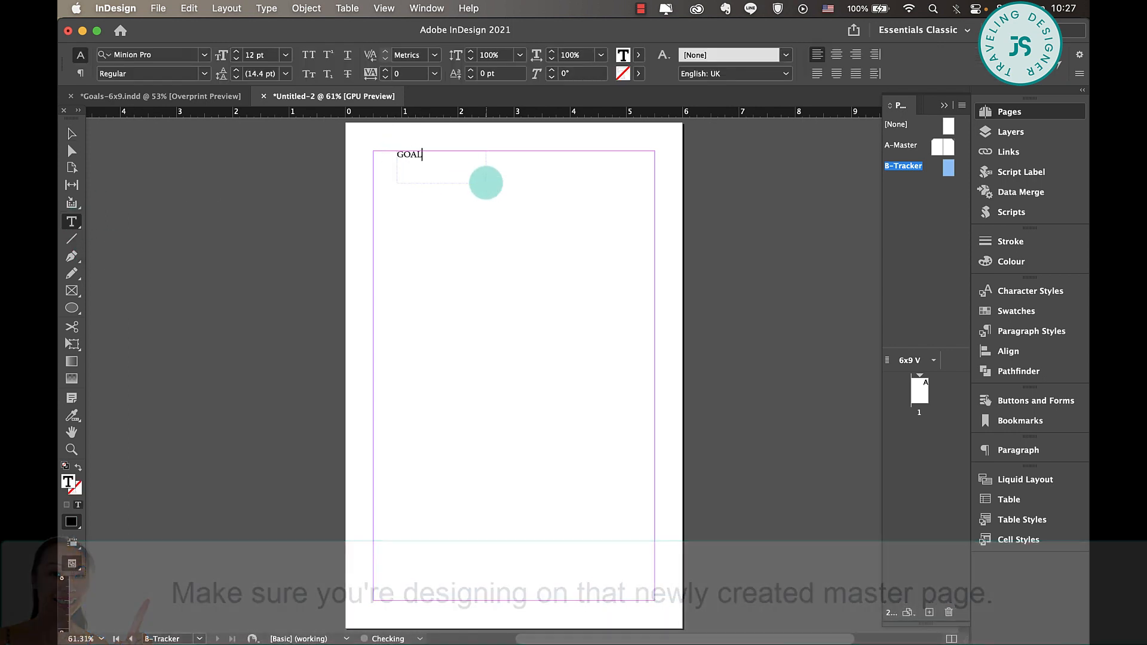
Step: Set the "GOAL" text in the Bronx Regular font with tracking of 90
{"action": "key", "text": "super+a"}
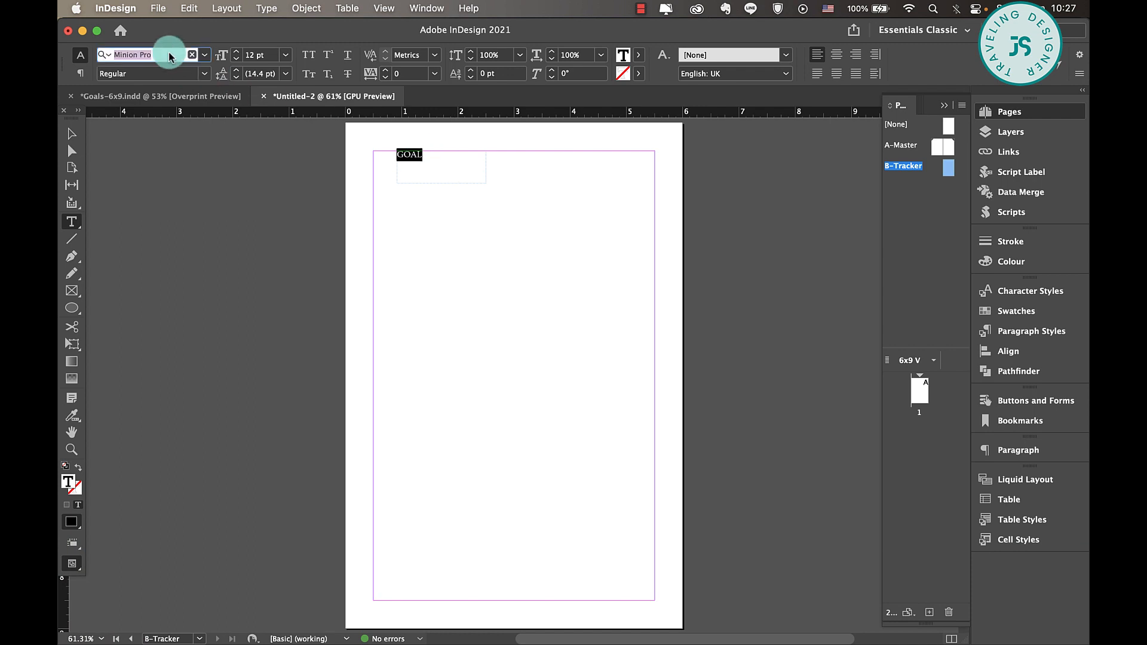
{"action": "type", "text": "BRONX"}
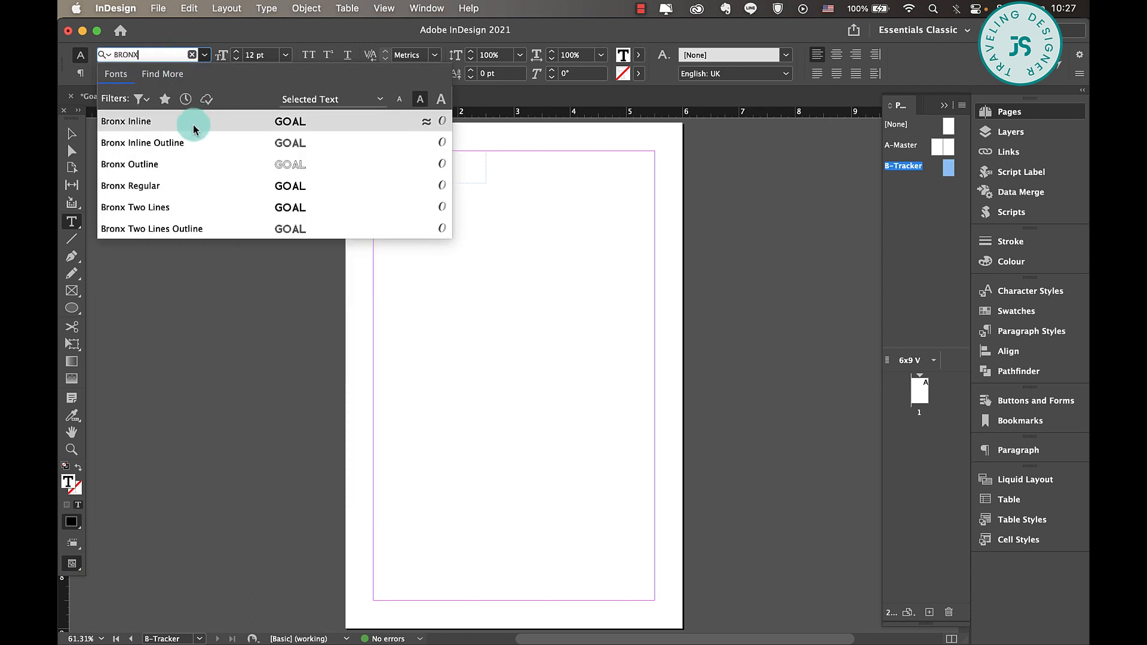
{"action": "left_click", "coordinate": [174, 186]}
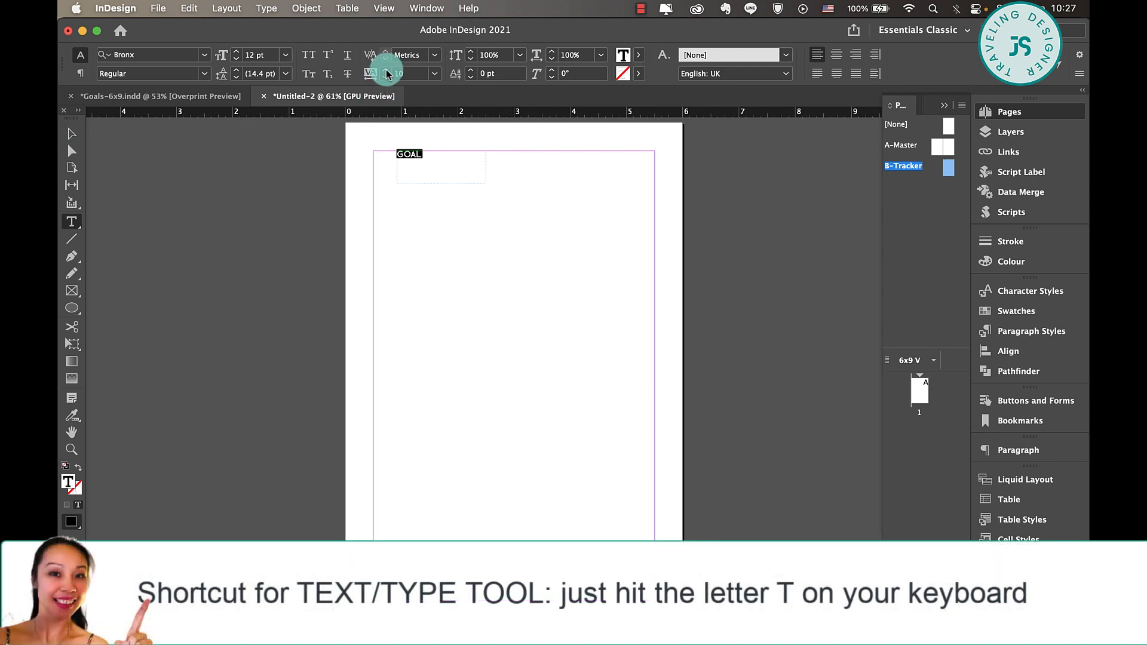
Step: Fit the frame to the "GOAL" text, scale it up to about 1.37 in wide and place it just below the upper margin
{"action": "left_click", "coordinate": [72, 134]}
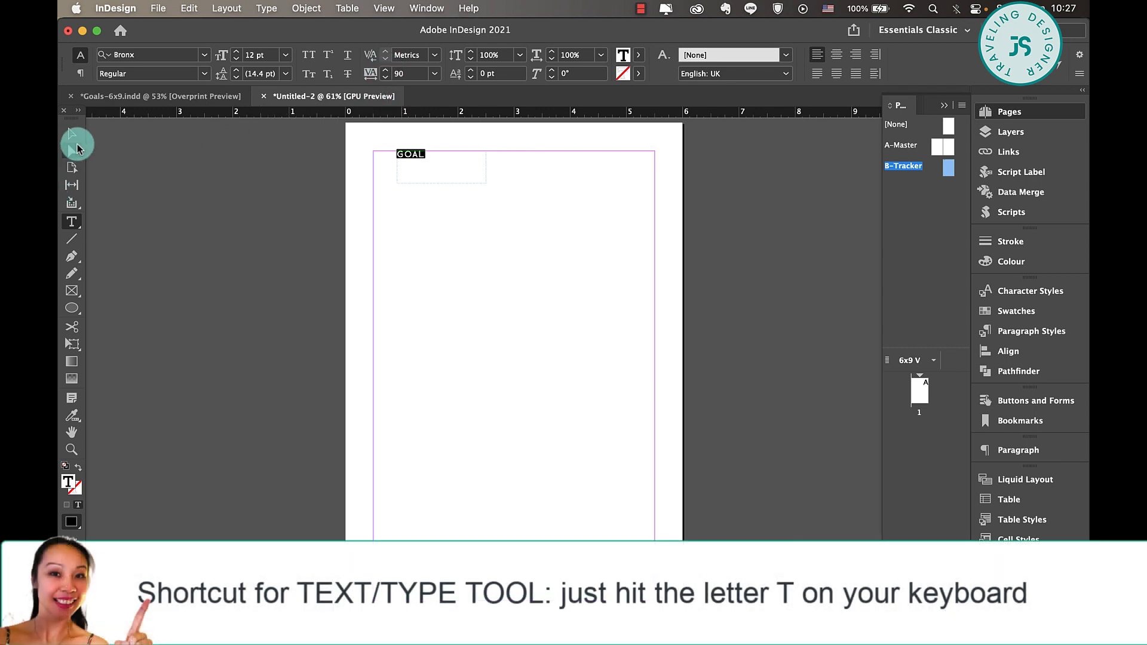
{"action": "double_click", "coordinate": [486, 183]}
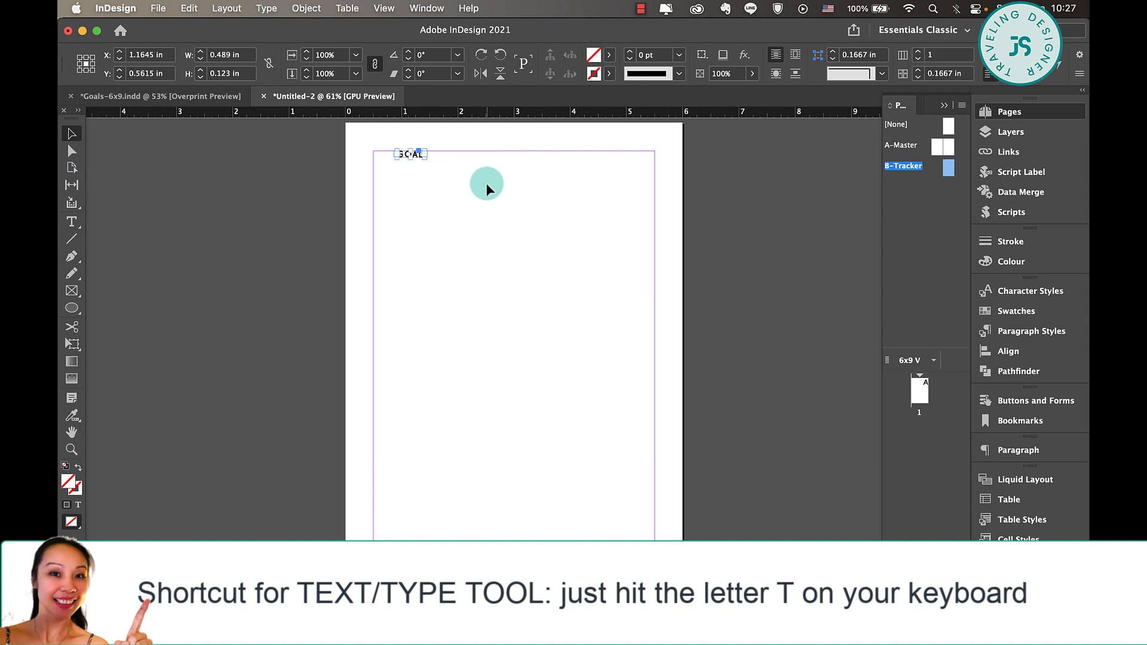
{"action": "mouse_move", "coordinate": [433, 165]}
{"action": "left_mouse_down"}
{"action": "mouse_move", "coordinate": [455, 179]}
{"action": "mouse_move", "coordinate": [450, 168]}
{"action": "left_mouse_up"}
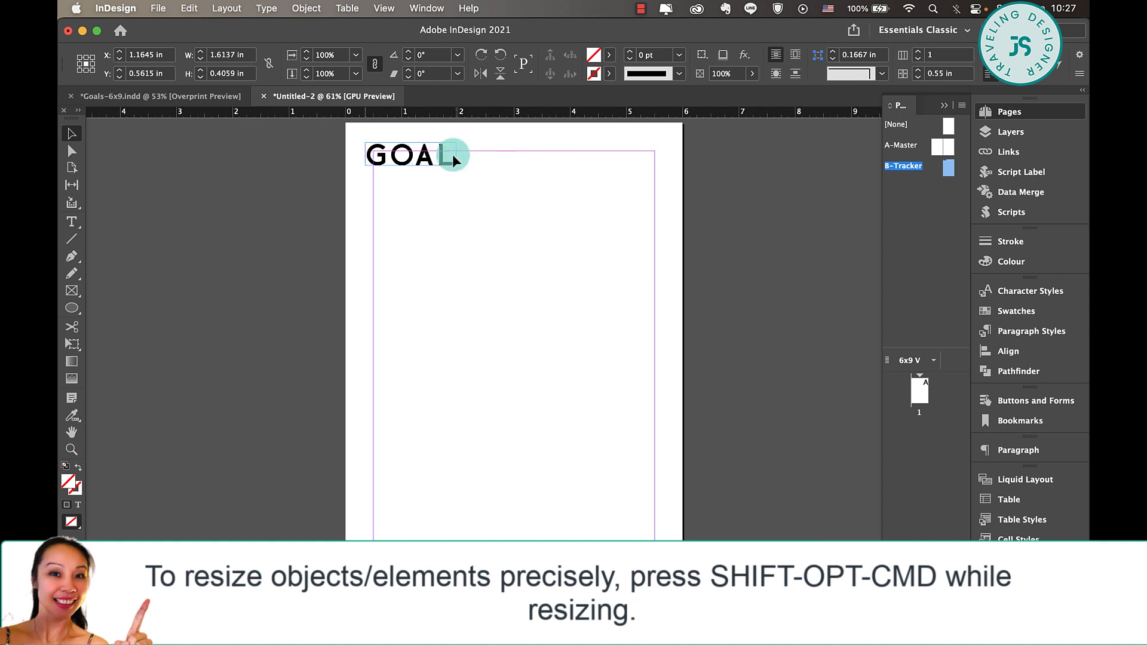
{"action": "left_click_drag", "start_coordinate": [449, 156], "coordinate": [502, 170]}
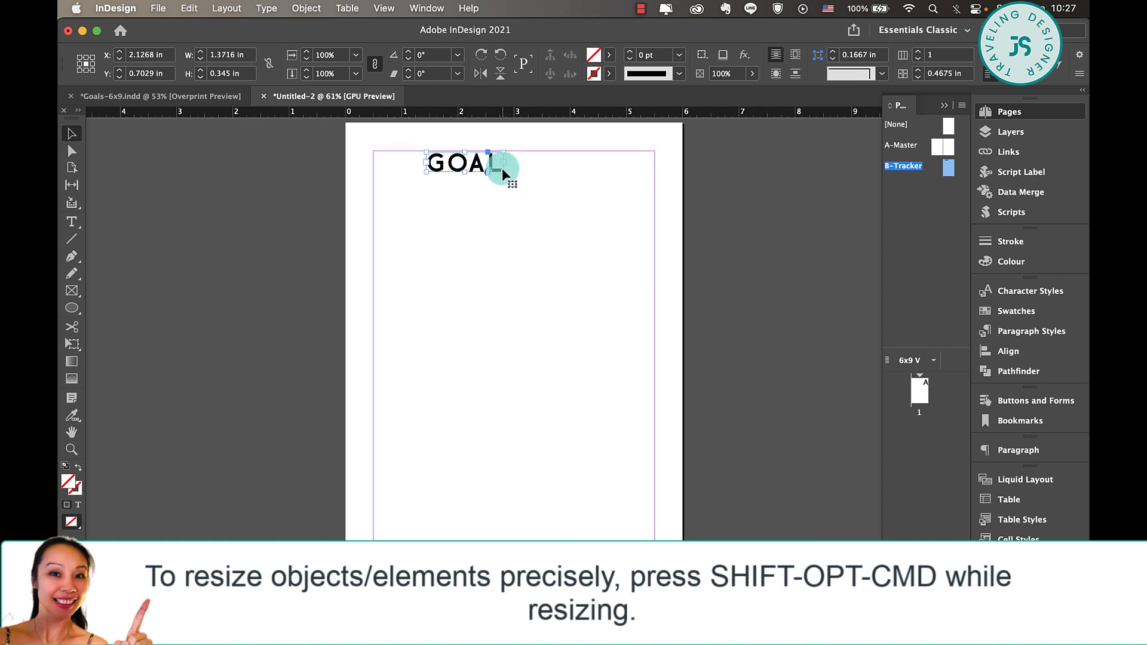
Step: Create a CMYK process colour swatch with C=22 M=45 Y=48 K=41 and apply it to the "GOAL" text
{"action": "double_click", "coordinate": [492, 157]}
{"action": "key", "text": "super+a"}
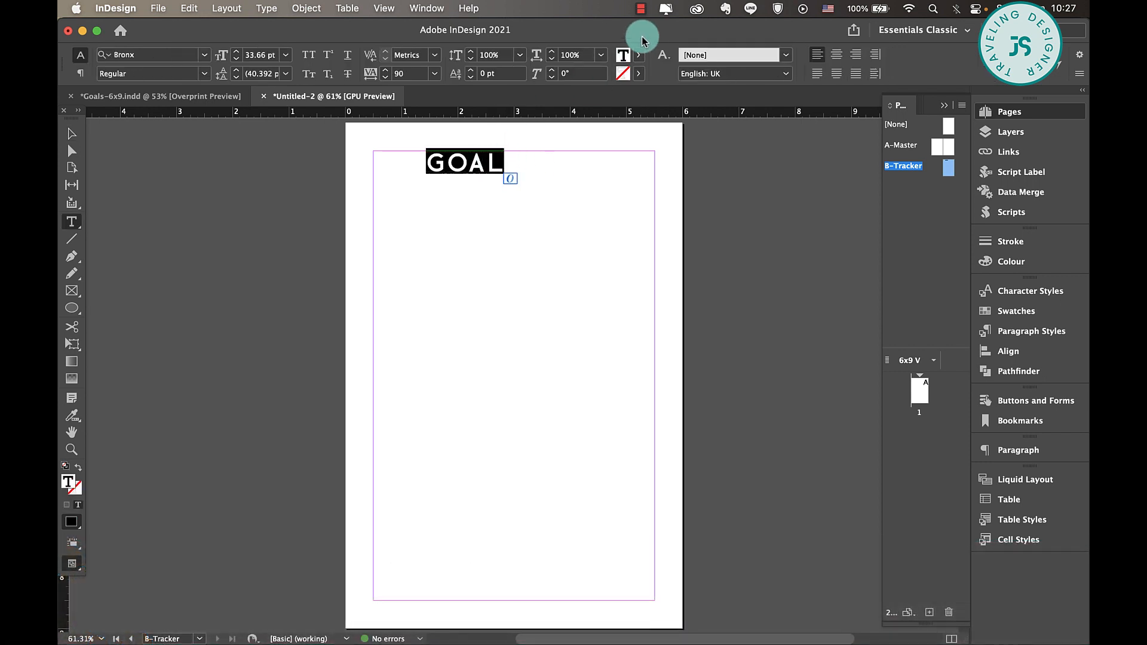
{"action": "left_click", "coordinate": [640, 53]}
{"action": "scroll", "coordinate": [583, 159], "scroll_direction": "down", "scroll_amount": 1}
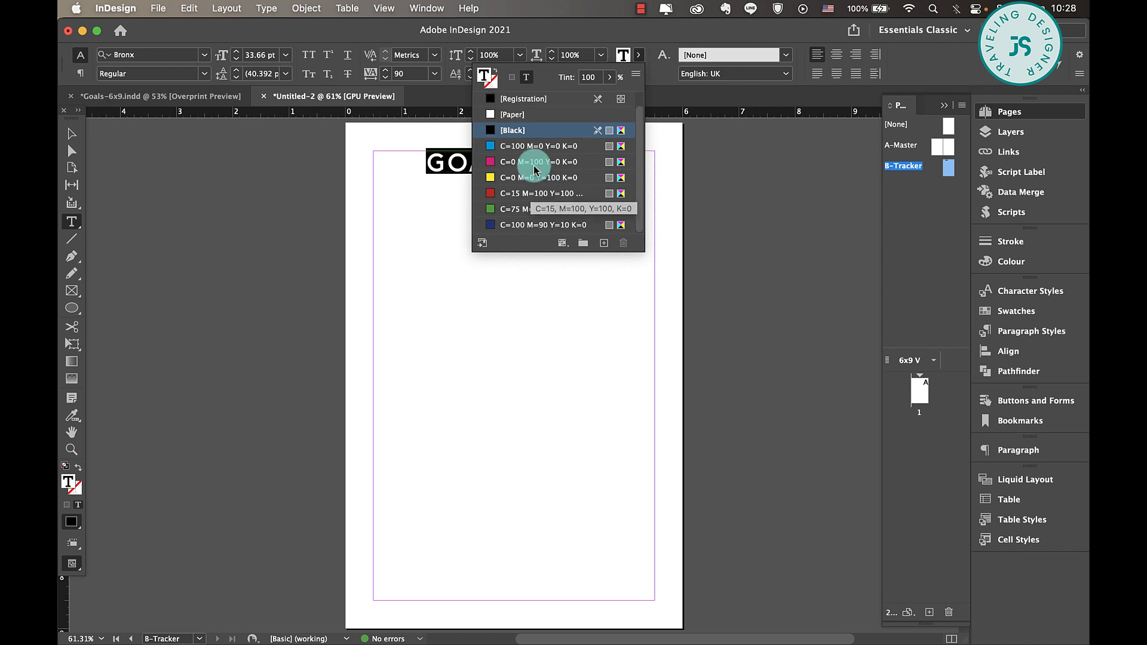
{"action": "left_click", "coordinate": [635, 75]}
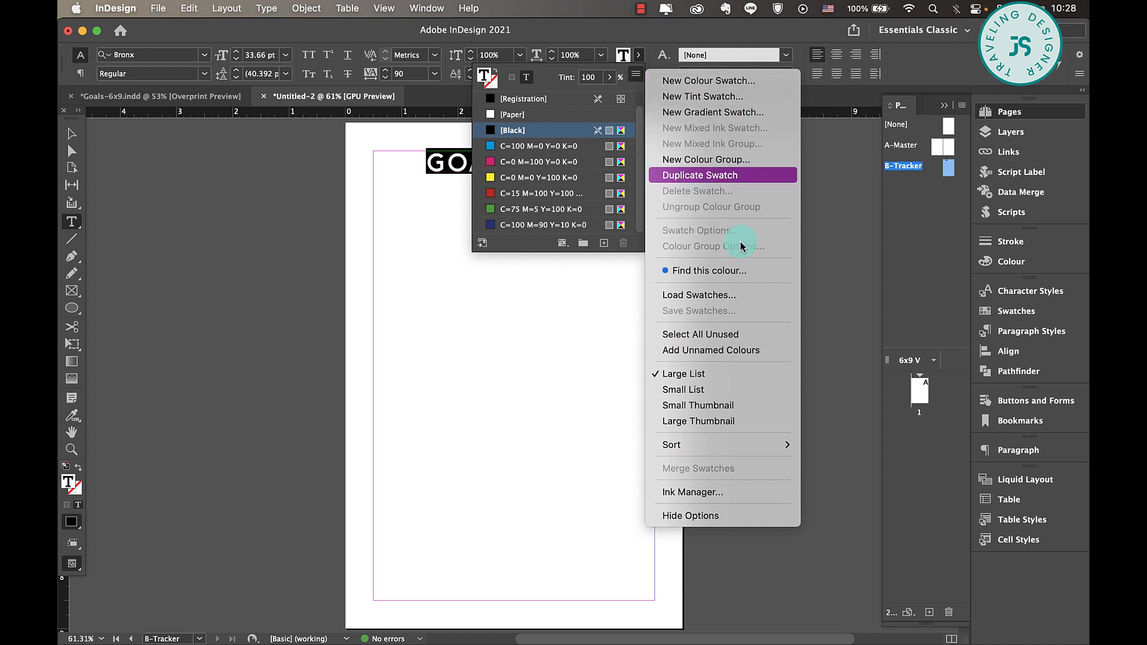
{"action": "left_click", "coordinate": [736, 84]}
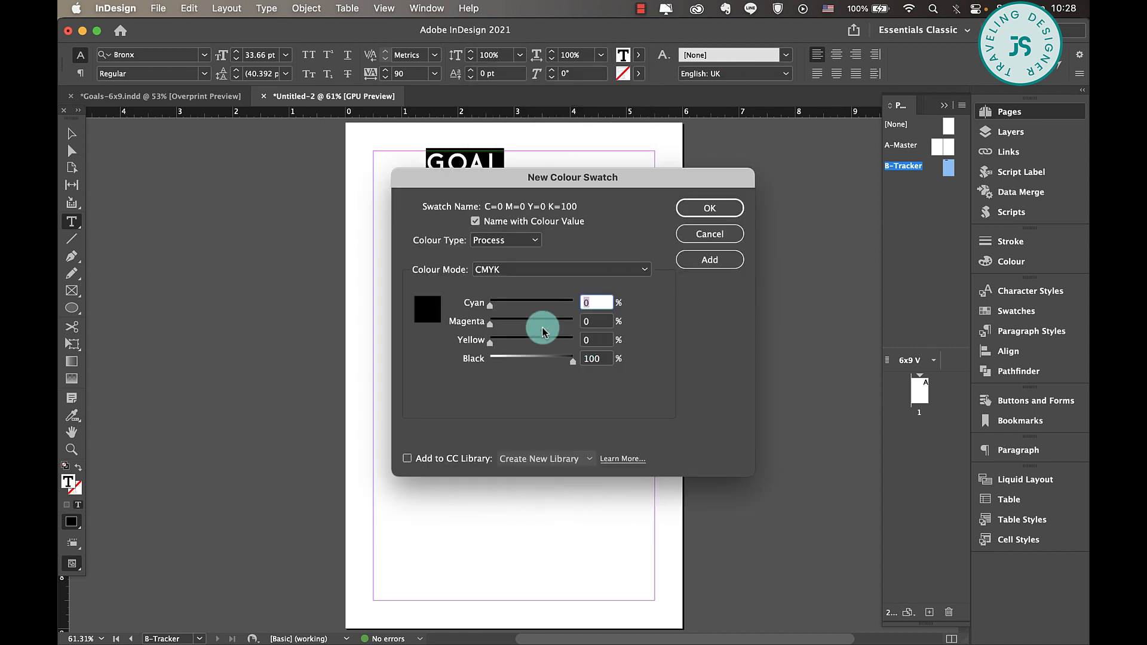
{"action": "left_click_drag", "start_coordinate": [572, 361], "coordinate": [519, 309]}
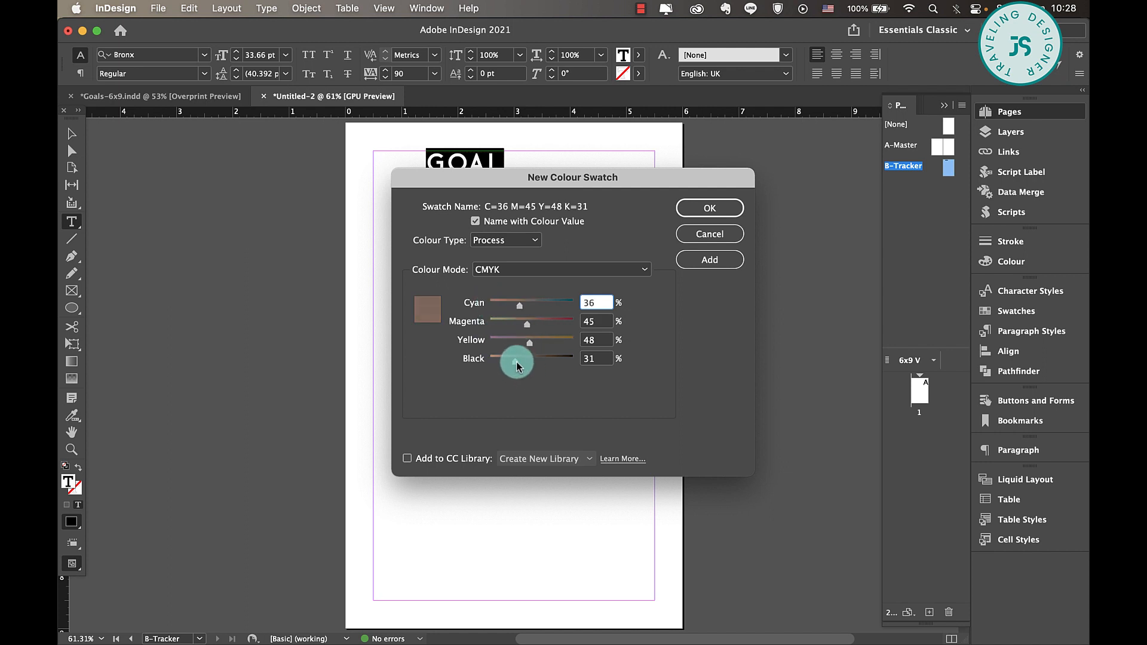
{"action": "left_click_drag", "start_coordinate": [515, 360], "coordinate": [540, 345]}
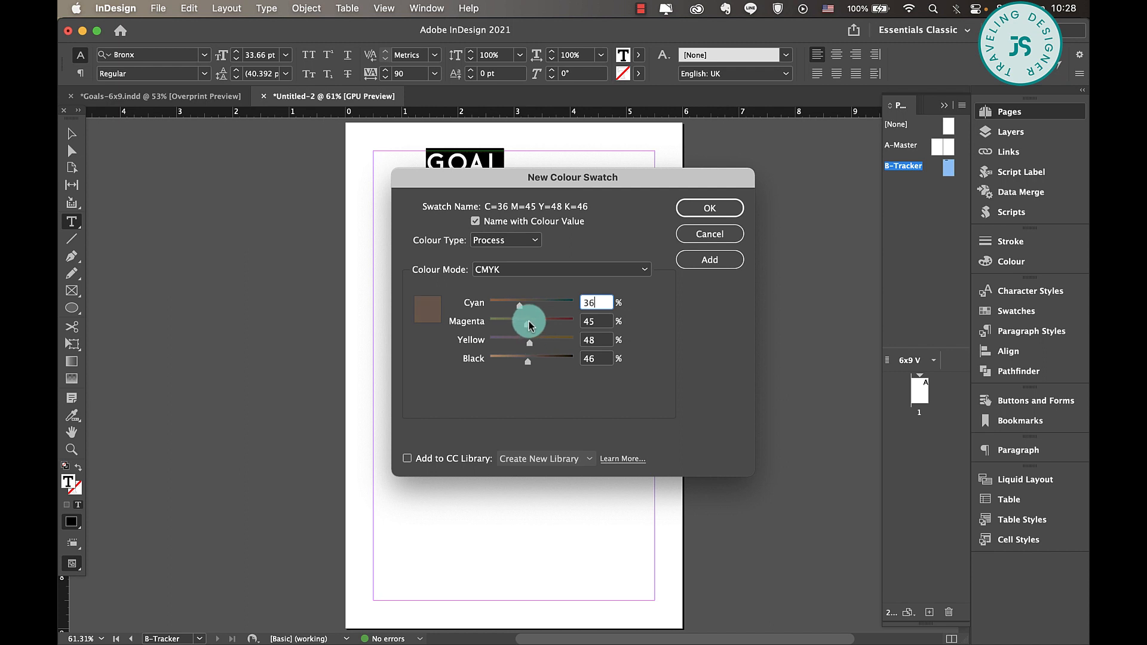
{"action": "left_click_drag", "start_coordinate": [519, 304], "coordinate": [507, 303]}
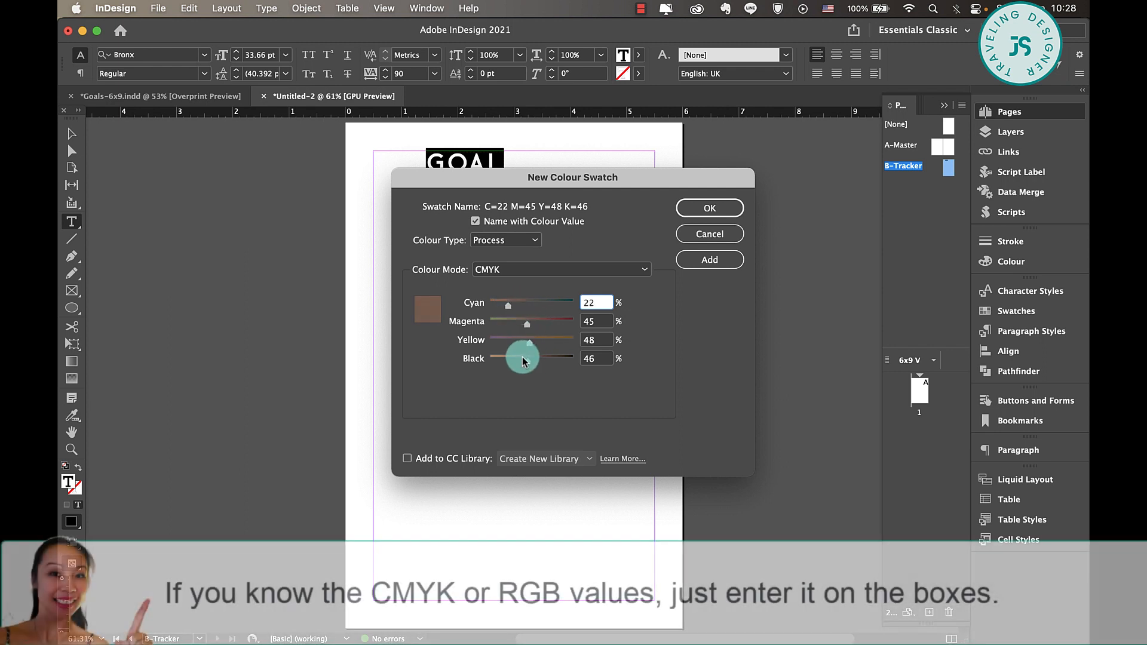
{"action": "left_click_drag", "start_coordinate": [522, 361], "coordinate": [523, 362]}
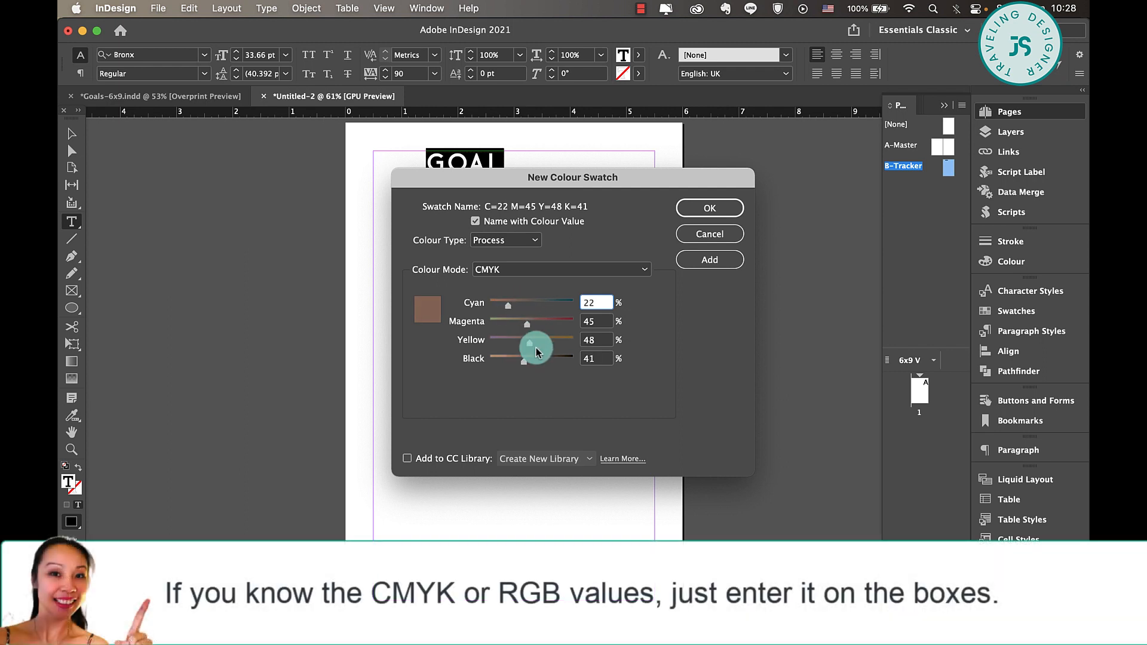
{"action": "left_click", "coordinate": [711, 260]}
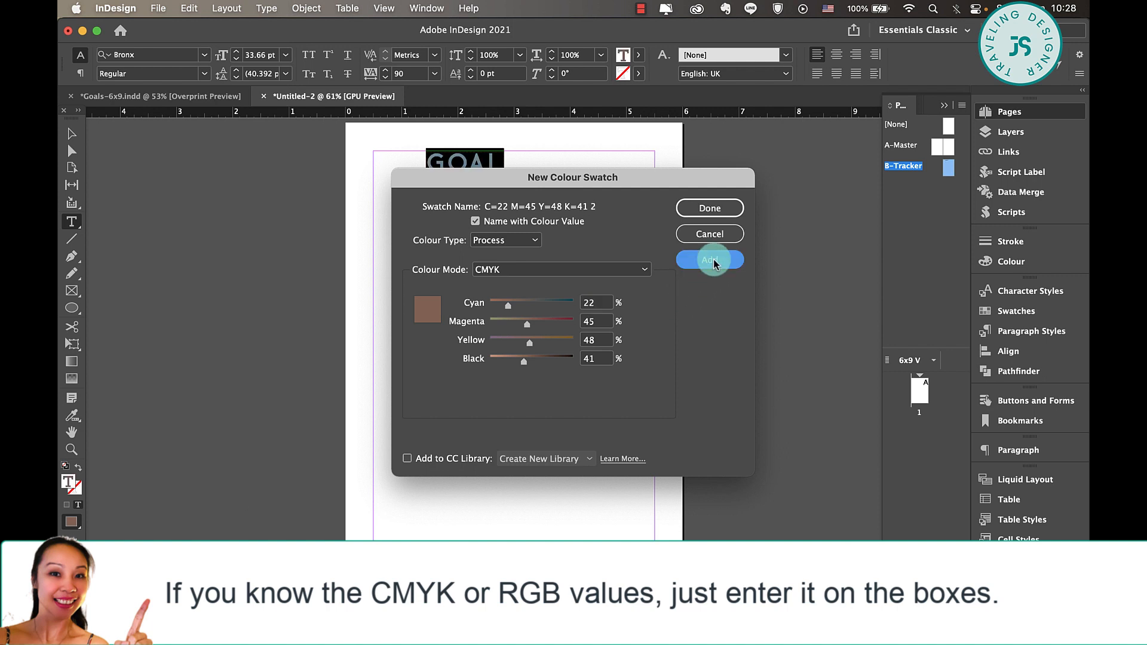
{"action": "left_click", "coordinate": [719, 209]}
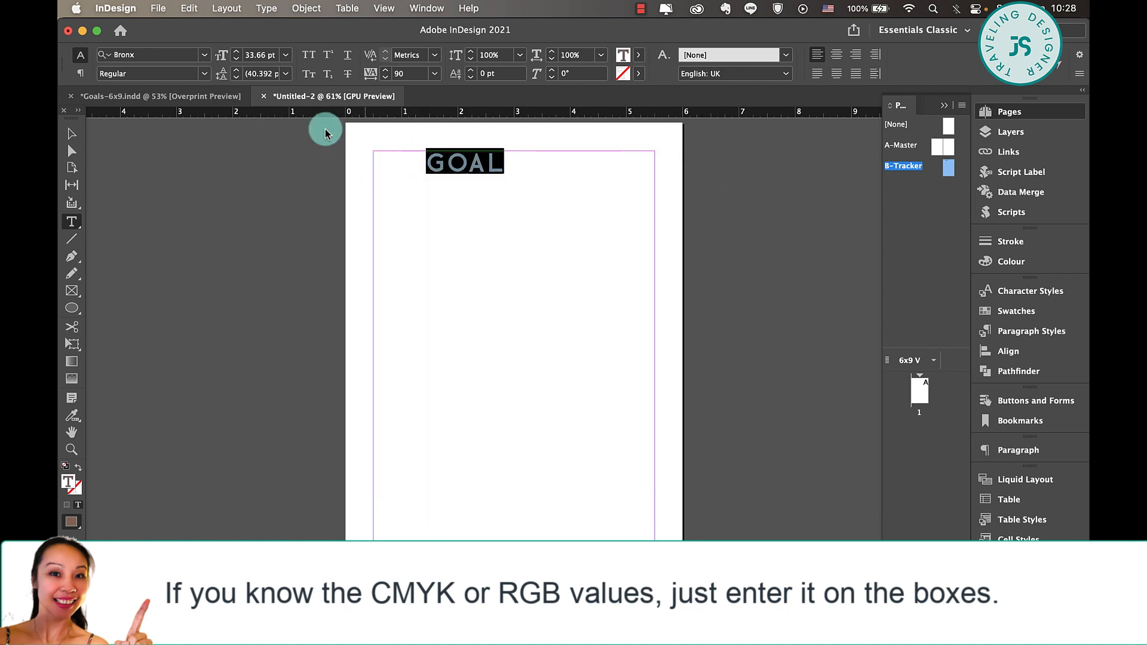
{"action": "left_click", "coordinate": [71, 133]}
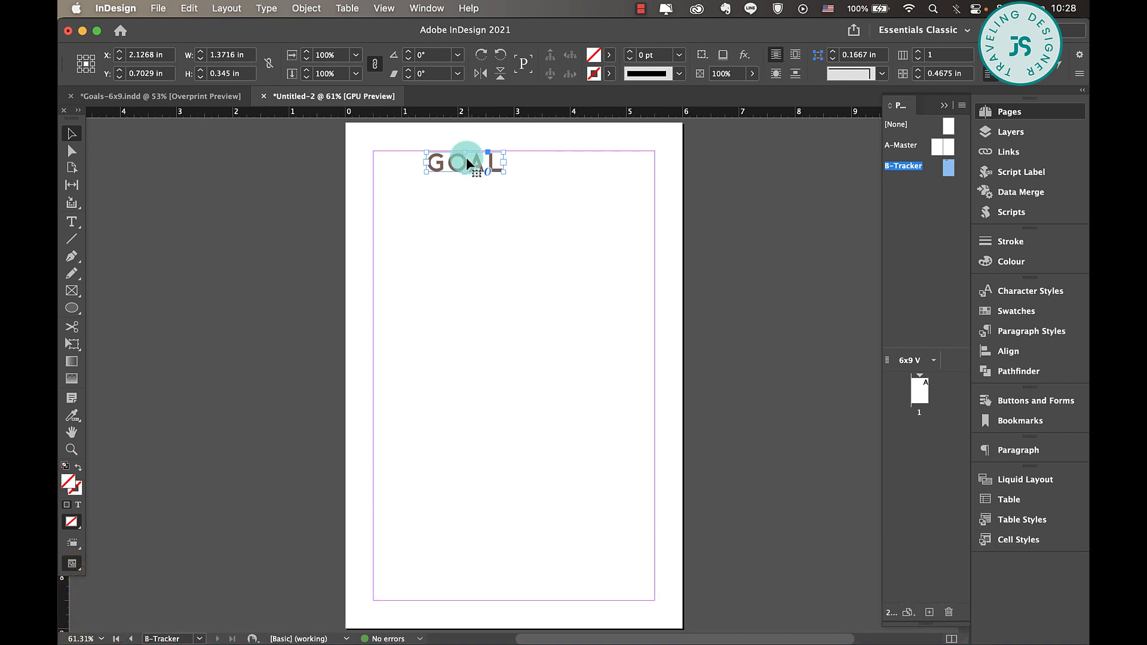
{"action": "left_click", "coordinate": [535, 241]}
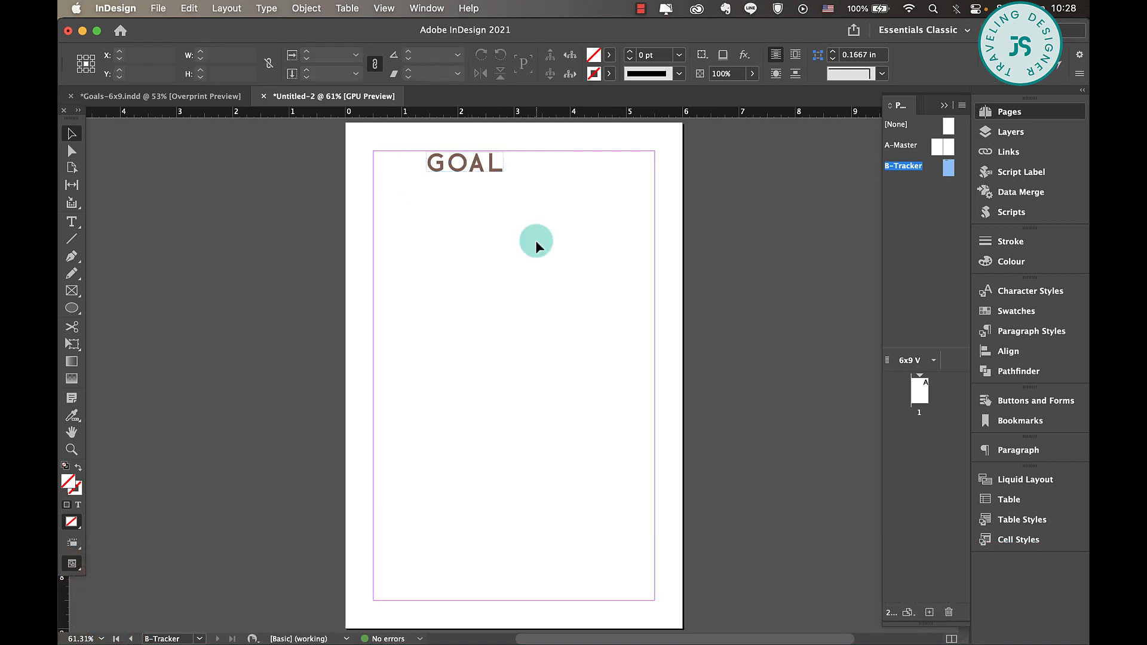
Step: Add a text frame about 2.47 in wide below "GOAL" with the word "tracker" in lowercase
{"action": "key", "text": "super+t"}
{"action": "left_click", "coordinate": [503, 266]}
{"action": "key", "text": "t"}
{"action": "left_click_drag", "start_coordinate": [443, 215], "coordinate": [582, 240]}
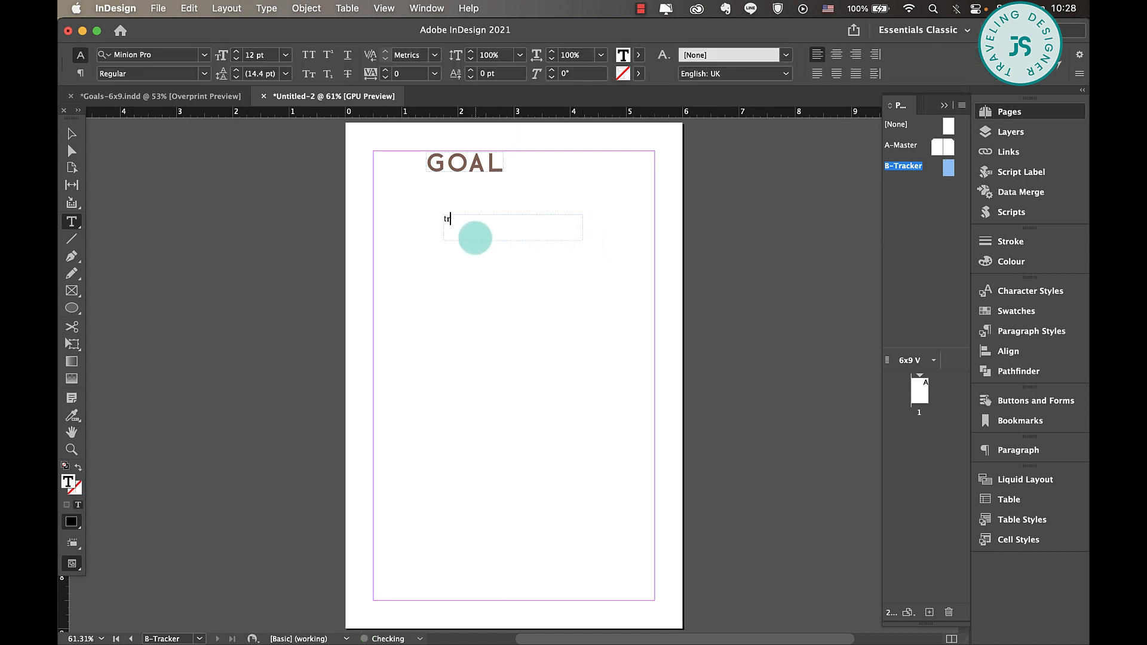
Step: Set the "tracker" text in the Everline font
{"action": "key", "text": "super+a"}
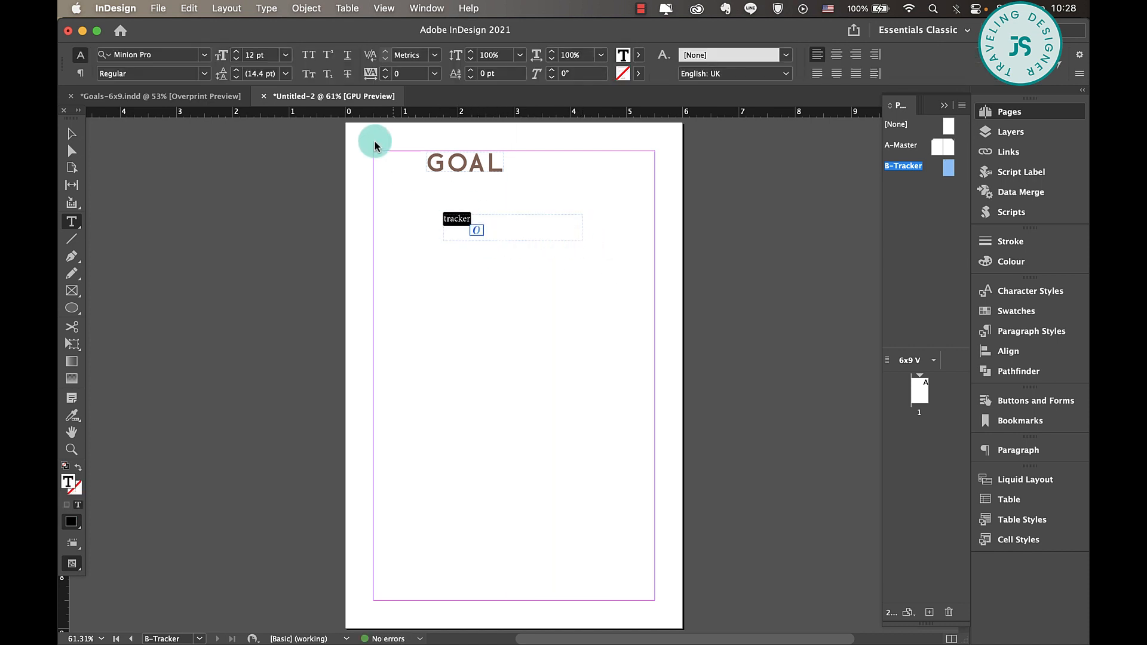
{"action": "left_click", "coordinate": [167, 54]}
{"action": "type", "text": "ever"}
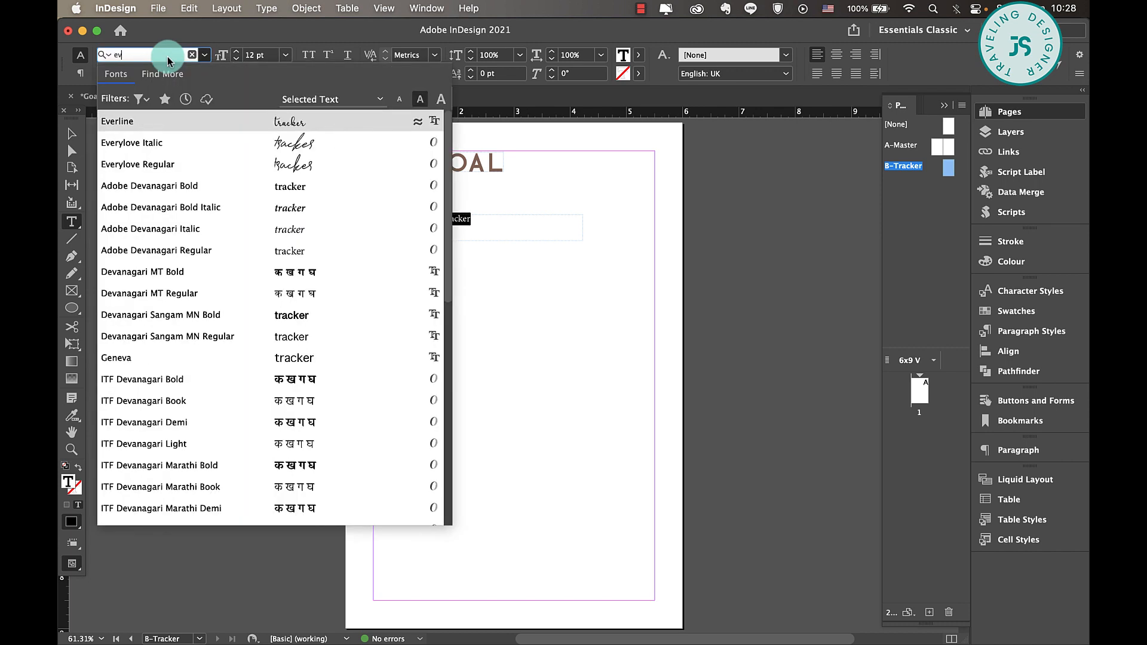
{"action": "left_click", "coordinate": [234, 124]}
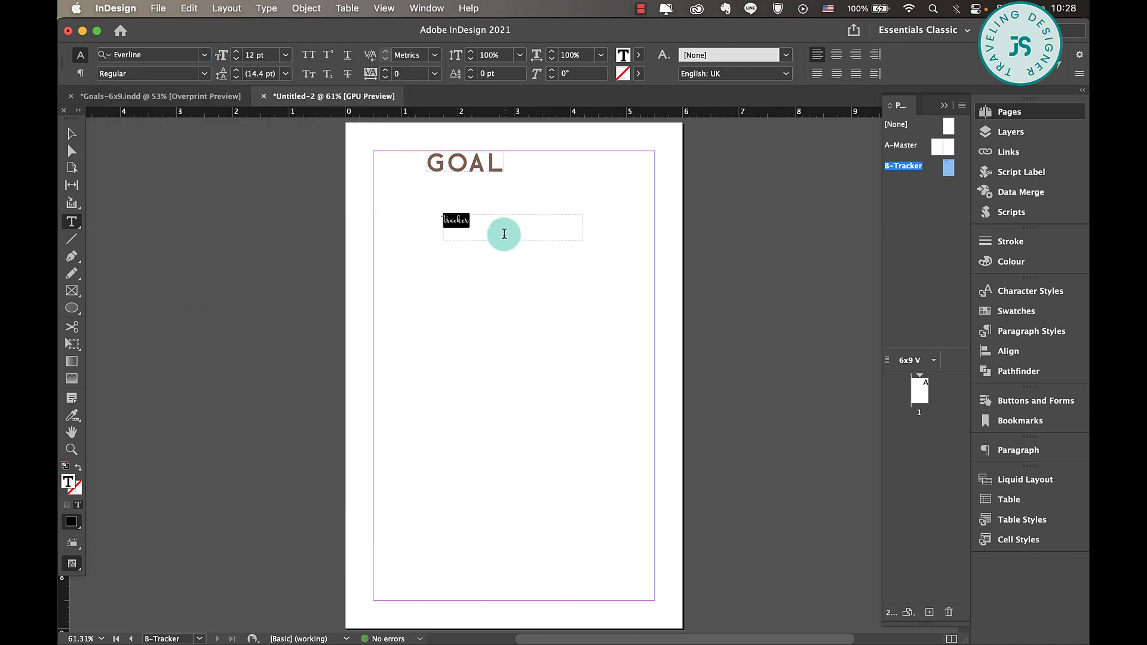
Step: Turn on Overprint Preview and scale the "tracker" text with its frame to about 1.68 in wide
{"action": "key", "text": "Escape"}
{"action": "left_click", "coordinate": [380, 12]}
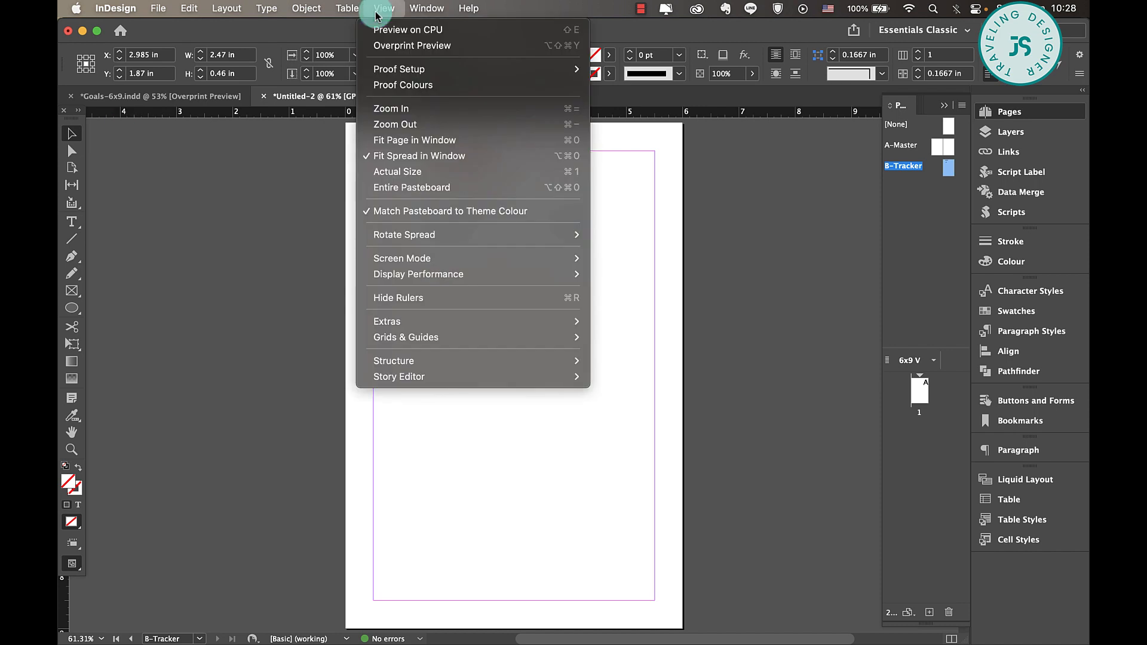
{"action": "left_click", "coordinate": [389, 46]}
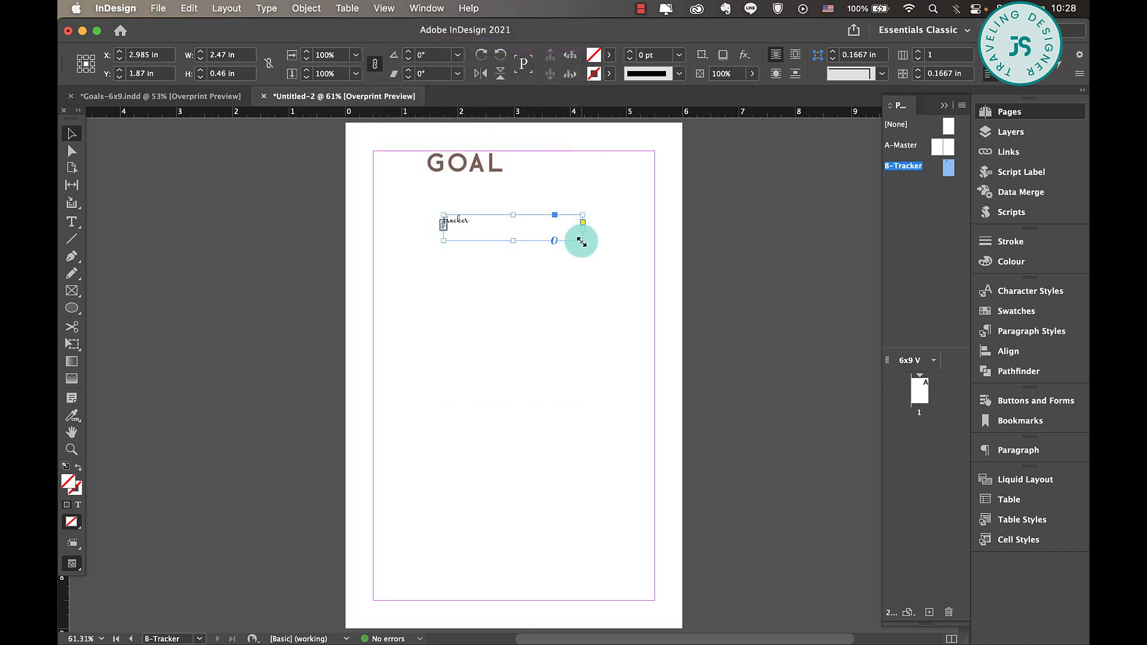
{"action": "left_click_drag", "start_coordinate": [582, 240], "coordinate": [502, 236]}
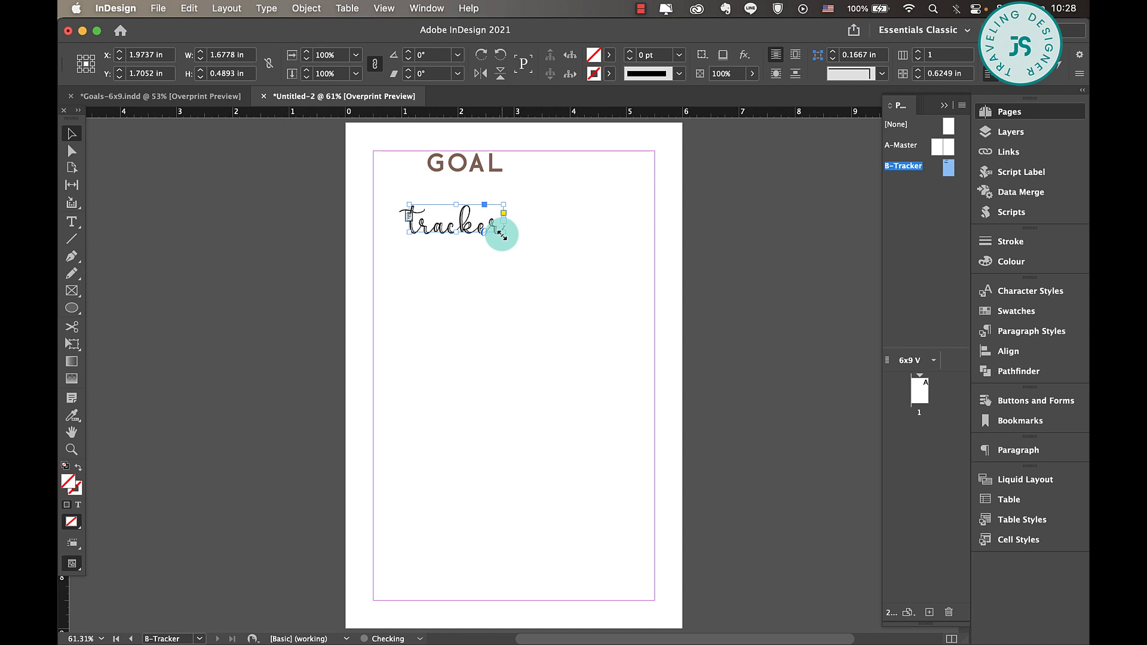
Step: Colour the "tracker" text with the C=22 M=45 Y=48 K=41 swatch
{"action": "triple_click", "coordinate": [467, 218]}
{"action": "left_click", "coordinate": [638, 54]}
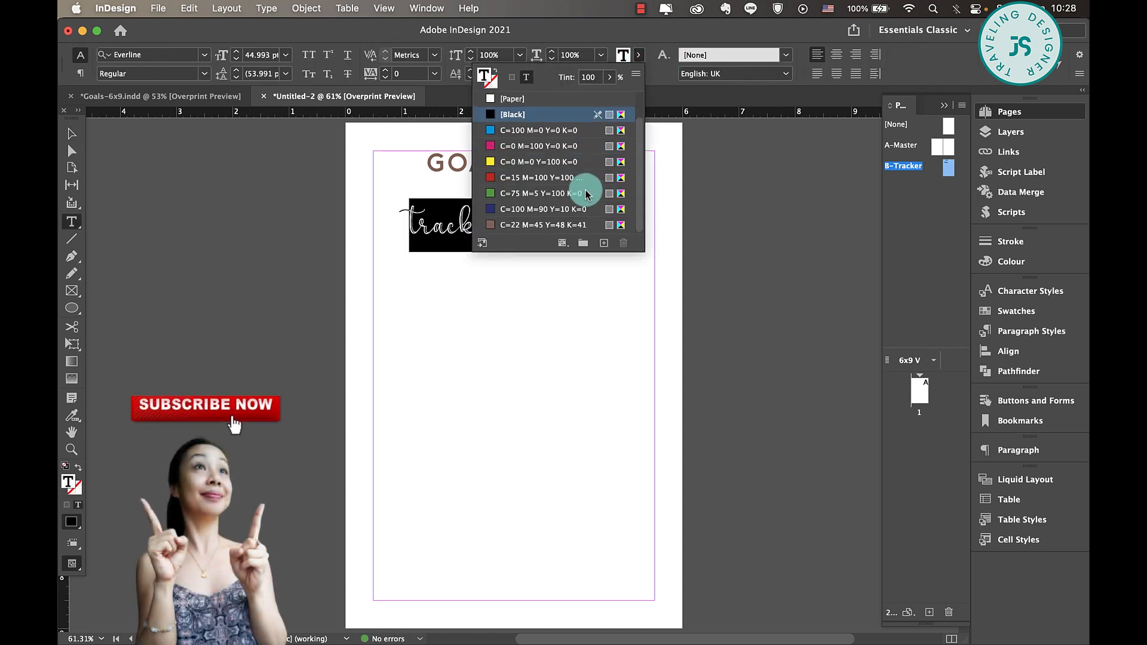
{"action": "left_click", "coordinate": [520, 225]}
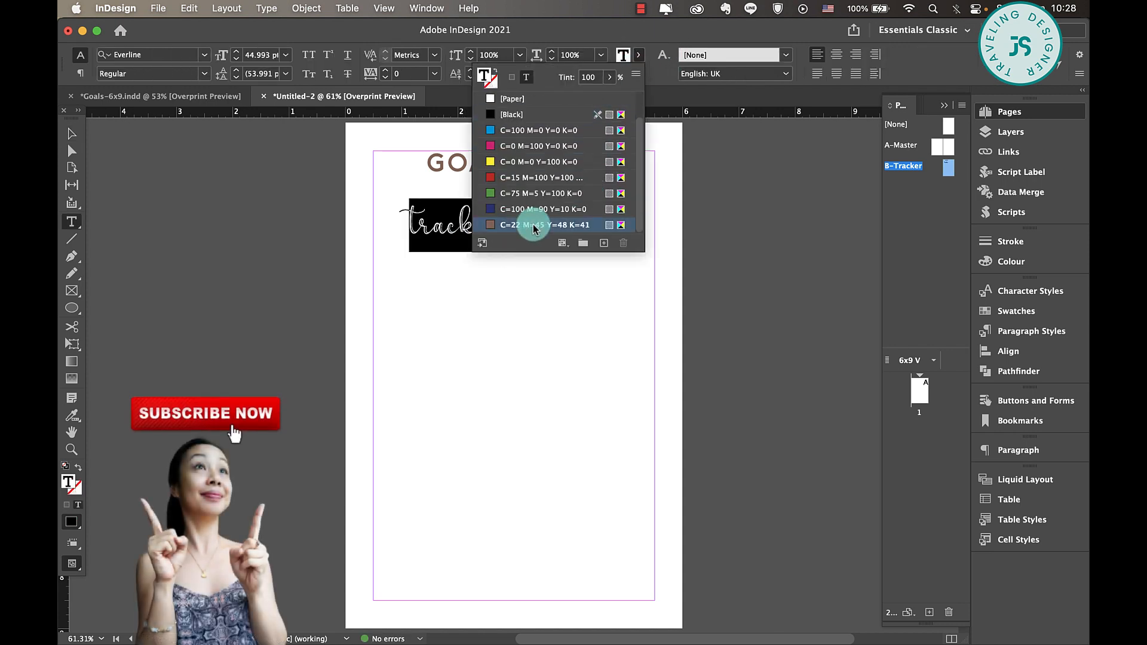
Step: Move "tracker" up beside "GOAL" at the upper margin and shift "GOAL" down slightly to line the two words up
{"action": "left_click", "coordinate": [70, 142]}
{"action": "left_click_drag", "start_coordinate": [461, 235], "coordinate": [567, 173]}
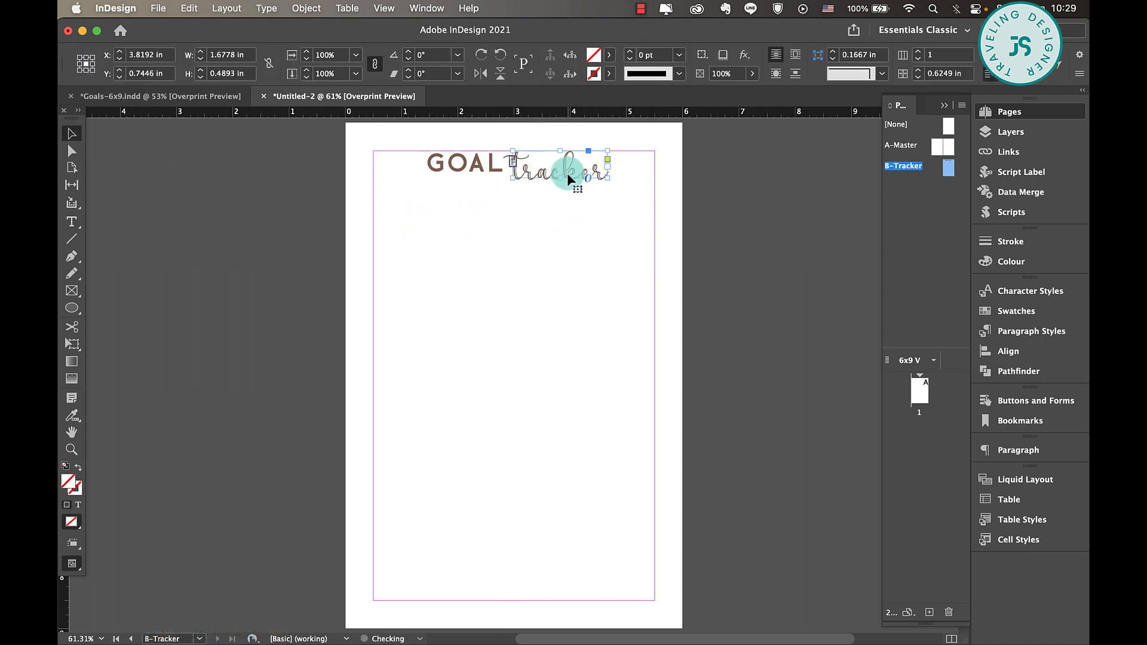
{"action": "left_click", "coordinate": [450, 153]}
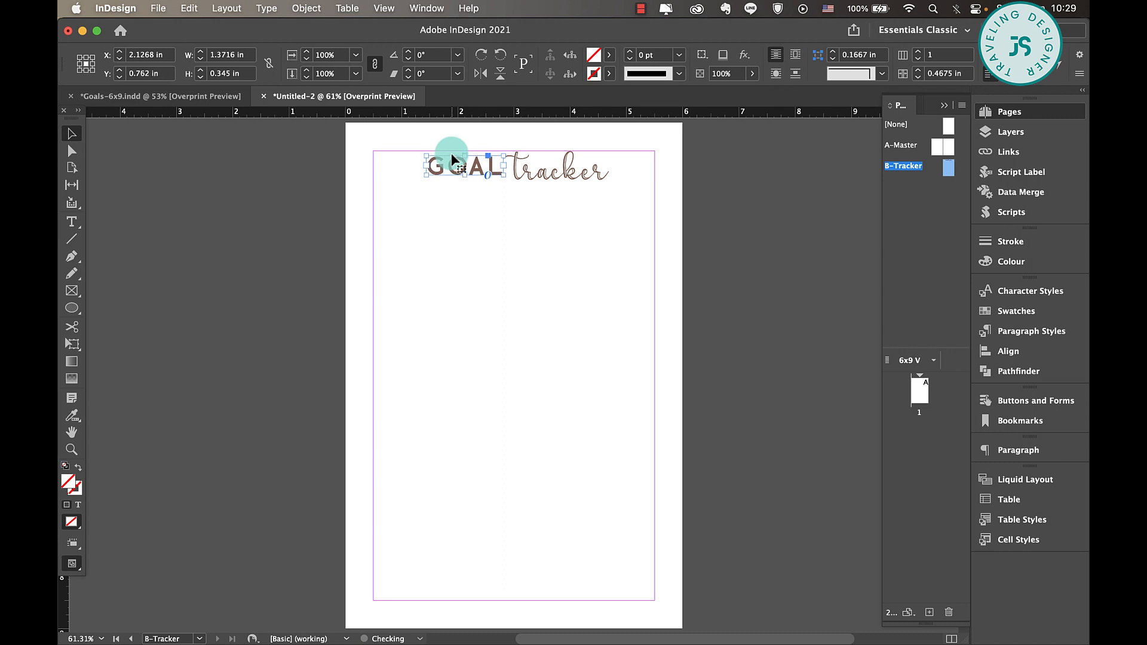
Step: Move "GOAL" closer to "tracker" and shift both words together to centre the heading horizontally on the page
{"action": "left_click_drag", "start_coordinate": [503, 174], "coordinate": [493, 168]}
{"action": "left_click", "coordinate": [581, 167]}
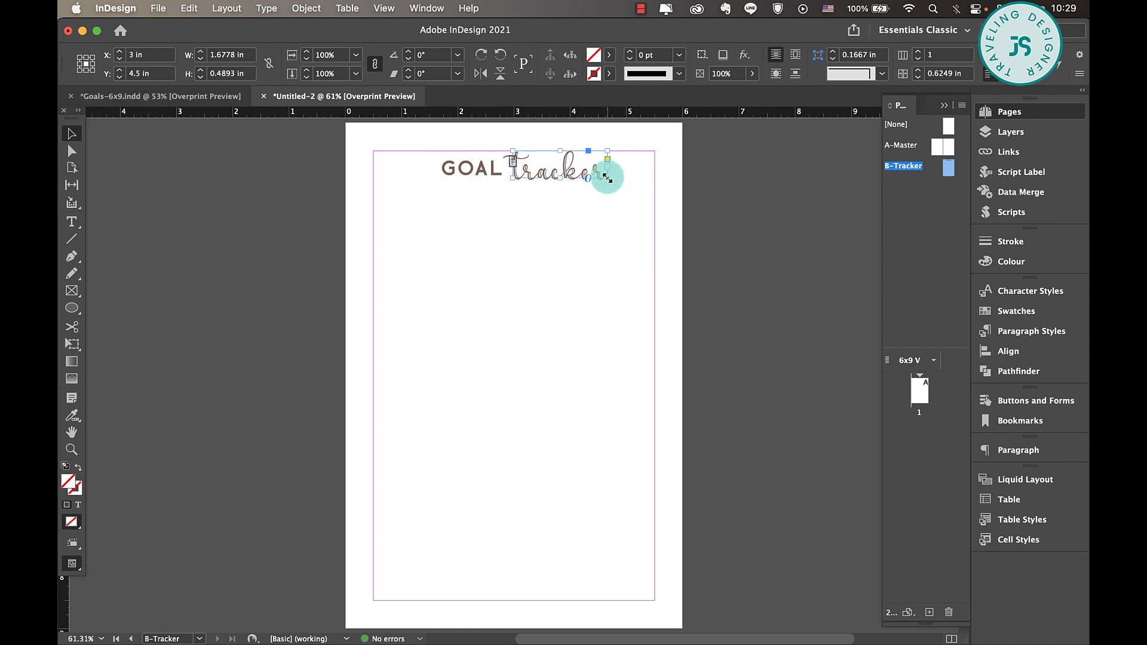
{"action": "left_click_drag", "start_coordinate": [607, 178], "coordinate": [600, 178]}
{"action": "left_click", "coordinate": [596, 242]}
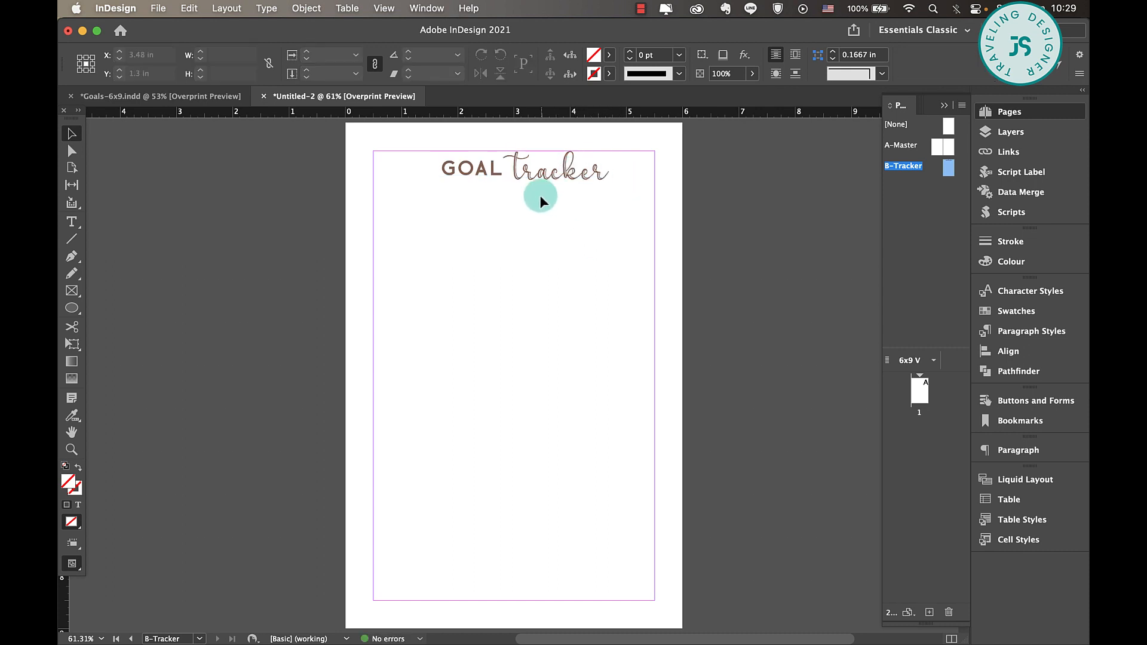
{"action": "left_click_drag", "start_coordinate": [459, 166], "coordinate": [547, 178]}
{"action": "left_click", "coordinate": [547, 279]}
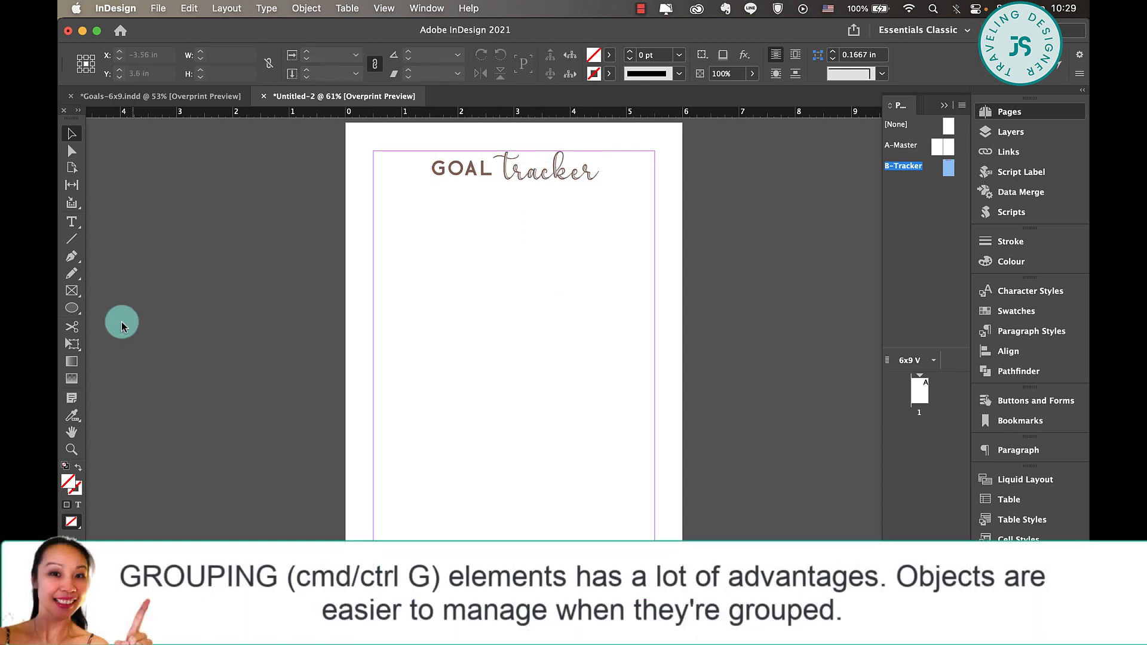
Step: Draw a rectangle about 5 in wide and 1.6 in high between the side margins, just below the heading
{"action": "left_click", "coordinate": [71, 308]}
{"action": "left_click", "coordinate": [128, 323]}
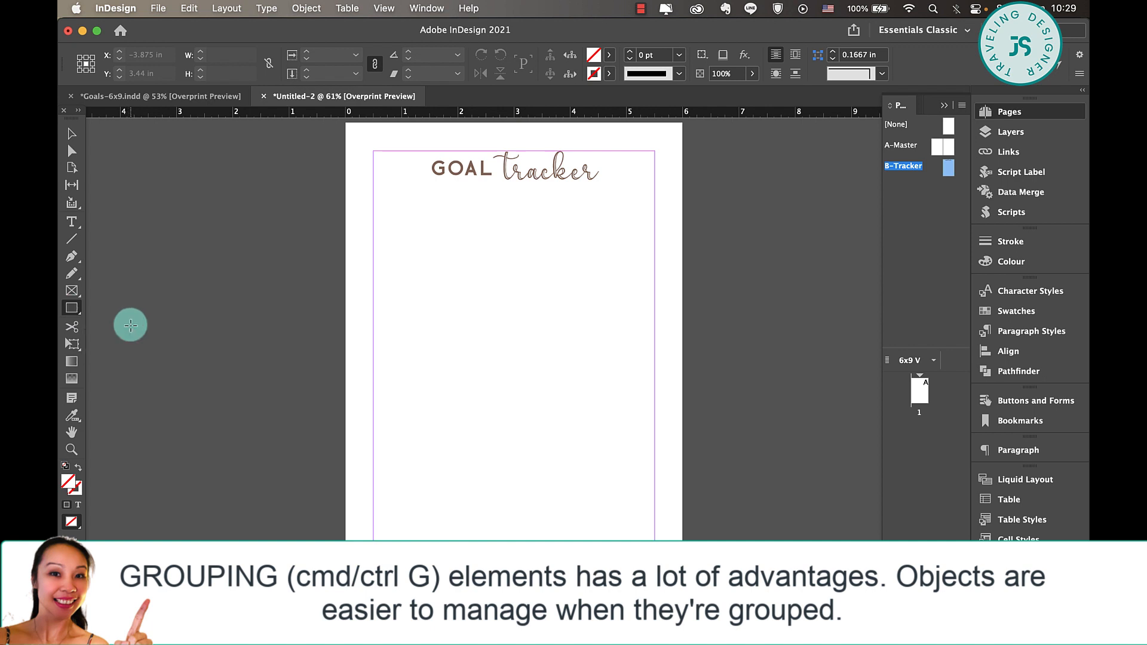
{"action": "left_click_drag", "start_coordinate": [377, 190], "coordinate": [653, 281]}
Step: Fill the rectangle with the C=22 M=45 Y=48 K=41 swatch at a 10% tint
{"action": "left_click", "coordinate": [607, 56]}
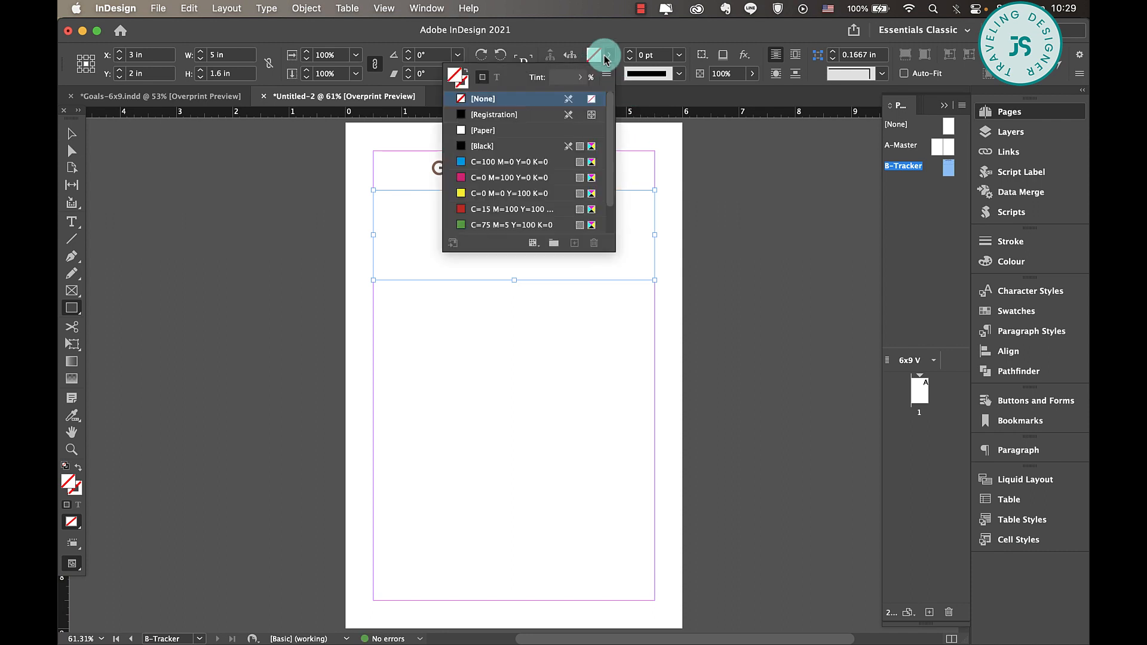
{"action": "scroll", "coordinate": [507, 191], "scroll_direction": "down", "scroll_amount": 2}
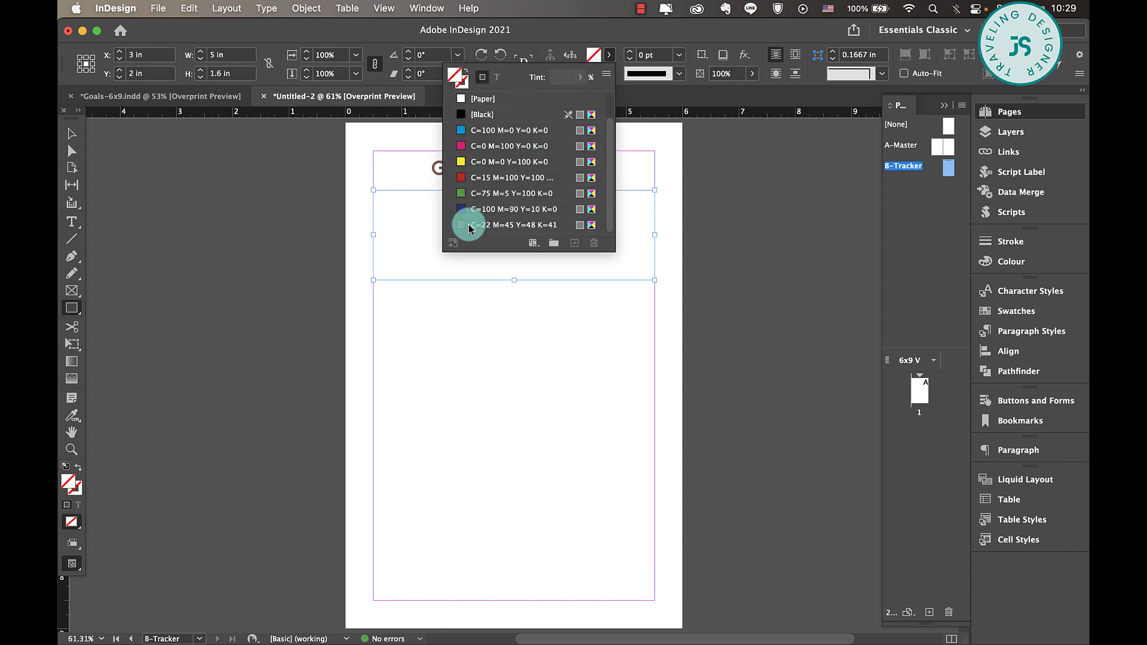
{"action": "left_click", "coordinate": [468, 225]}
{"action": "left_click", "coordinate": [560, 77]}
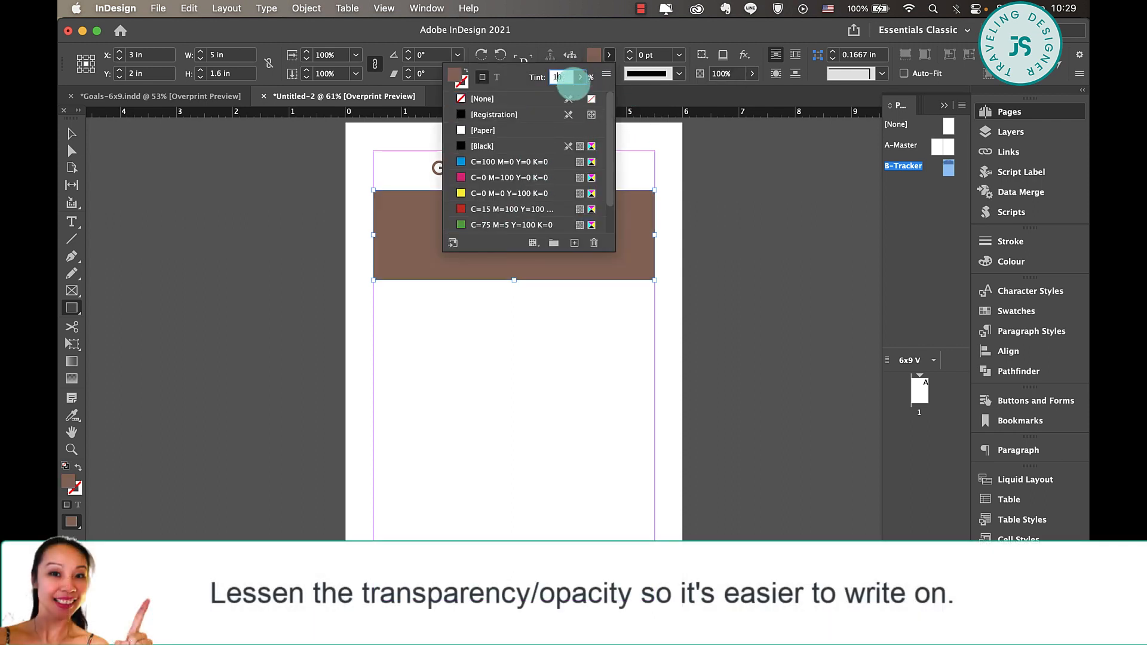
{"action": "type", "text": "10"}
{"action": "key", "text": "Return"}
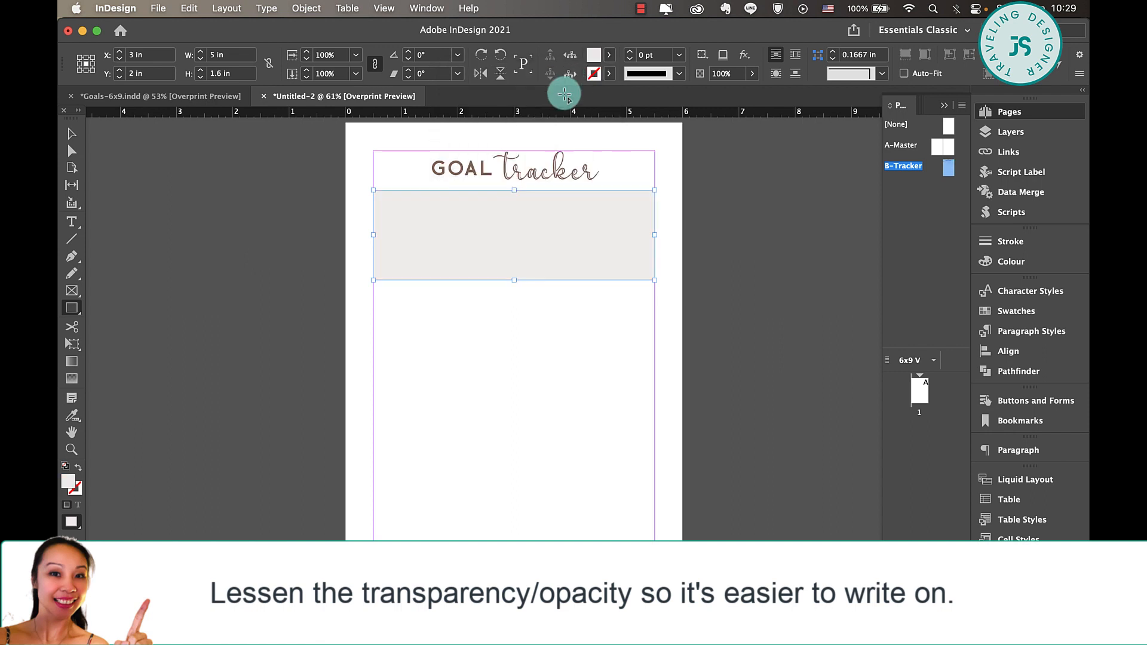
Step: Give the rectangle a 0.5 pt stroke in the C=22 M=45 Y=48 K=41 swatch
{"action": "left_click", "coordinate": [608, 73]}
{"action": "scroll", "coordinate": [546, 235], "scroll_direction": "down", "scroll_amount": 1}
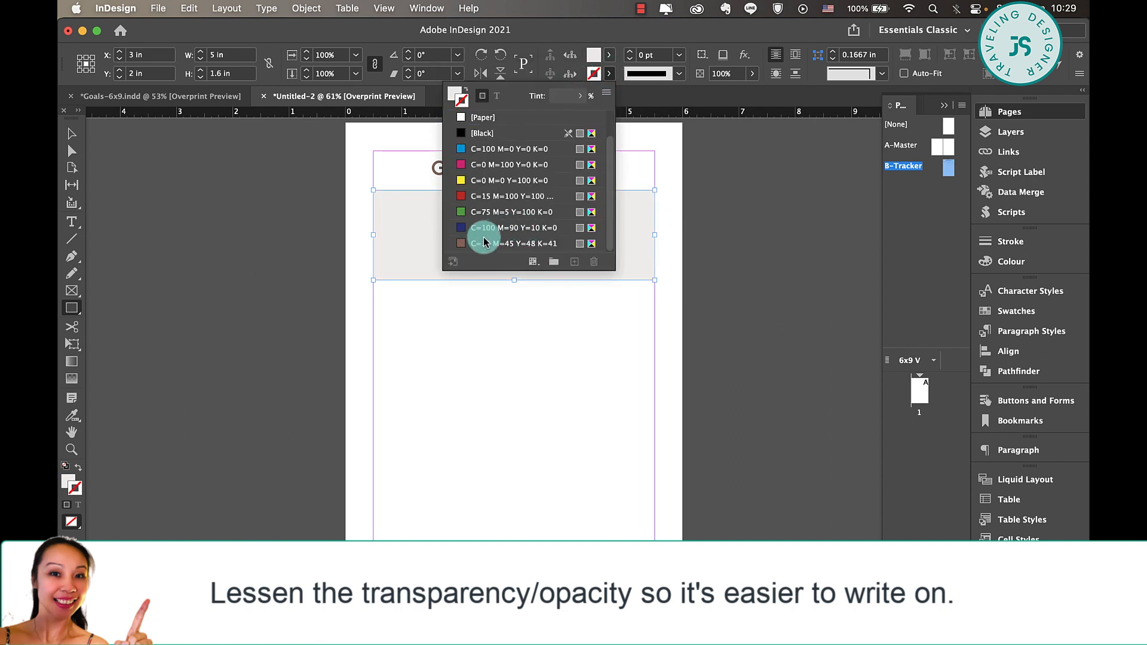
{"action": "left_click", "coordinate": [505, 245]}
{"action": "left_click", "coordinate": [678, 54]}
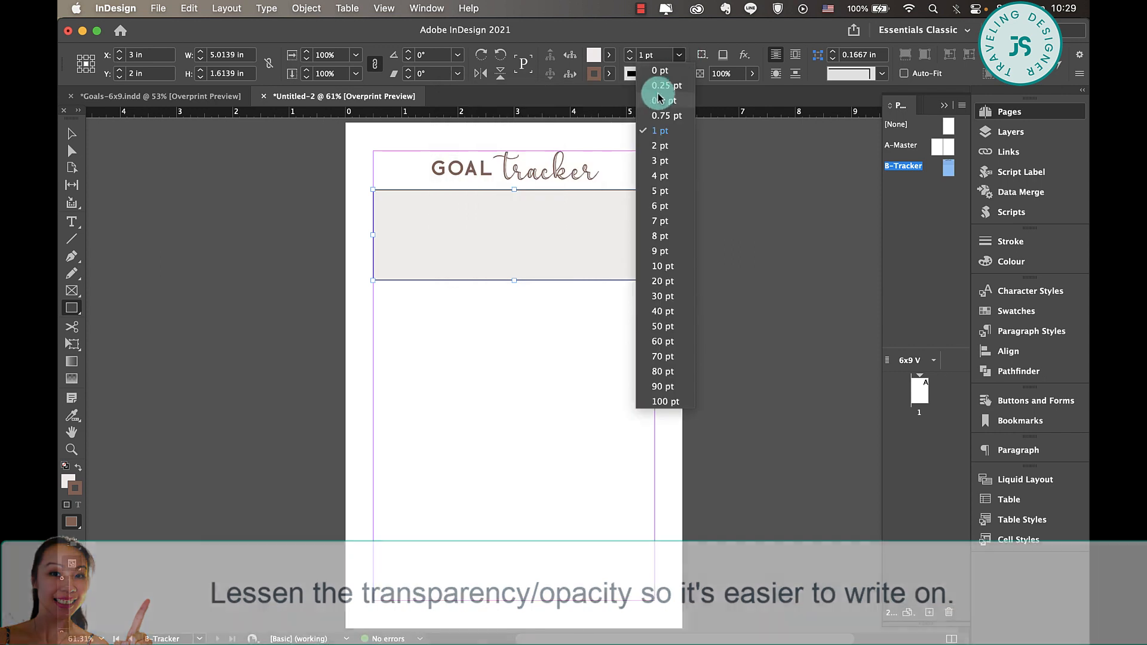
{"action": "left_click", "coordinate": [668, 105]}
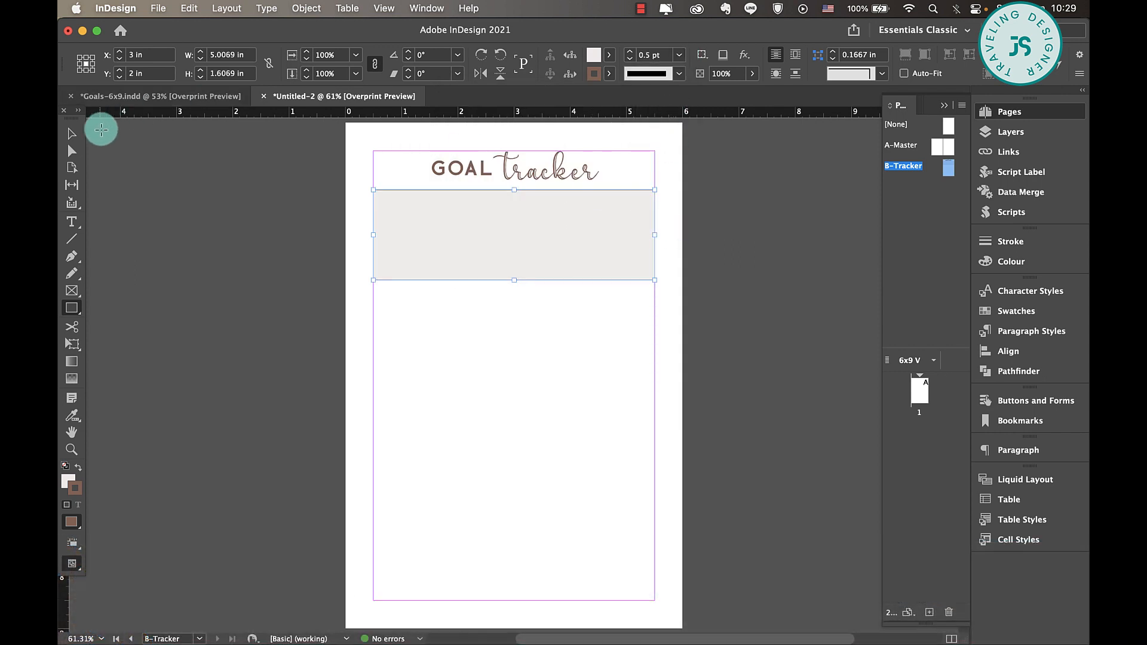
Step: Round all four corners of the rectangle to about 0.16 in
{"action": "left_click", "coordinate": [72, 134]}
{"action": "left_click", "coordinate": [654, 207]}
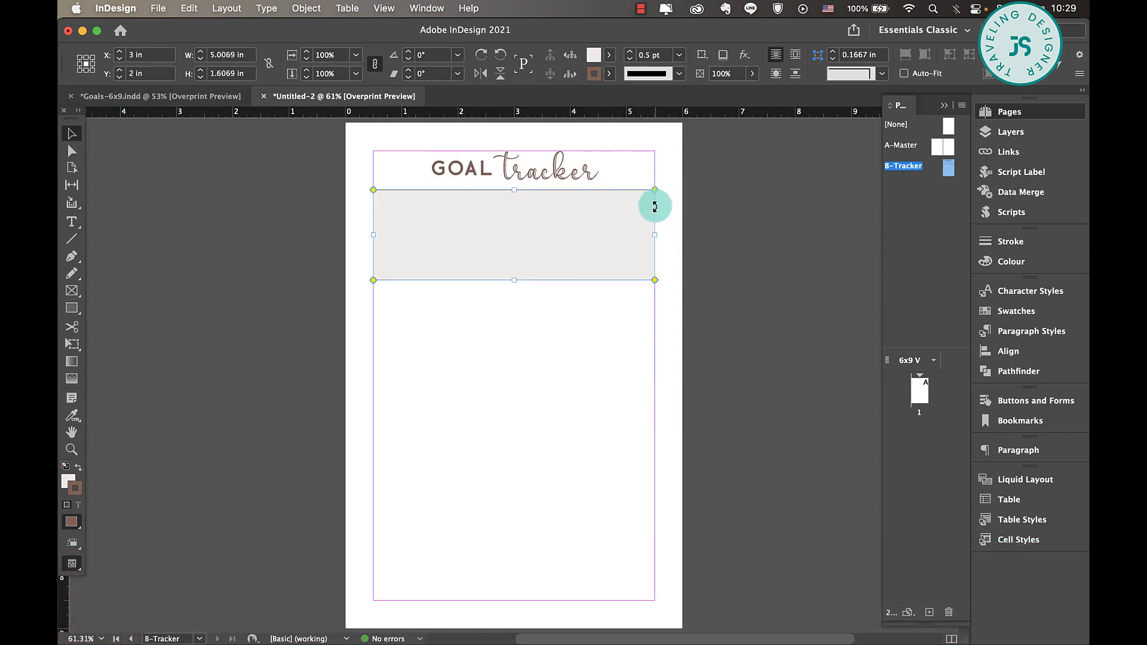
{"action": "left_click_drag", "start_coordinate": [652, 186], "coordinate": [637, 188]}
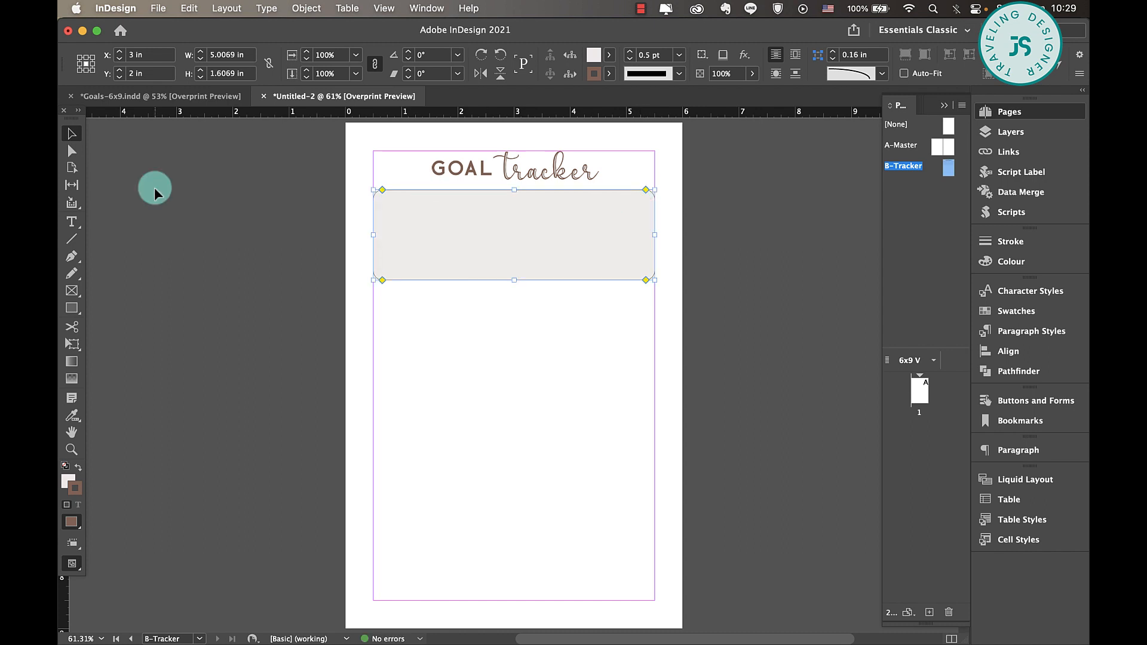
Step: Duplicate the heading's "GOAL" text into the box below and set the copy's font size to 12 pt
{"action": "left_click_drag", "start_coordinate": [457, 175], "coordinate": [469, 217]}
{"action": "double_click", "coordinate": [470, 216]}
{"action": "double_click", "coordinate": [469, 215]}
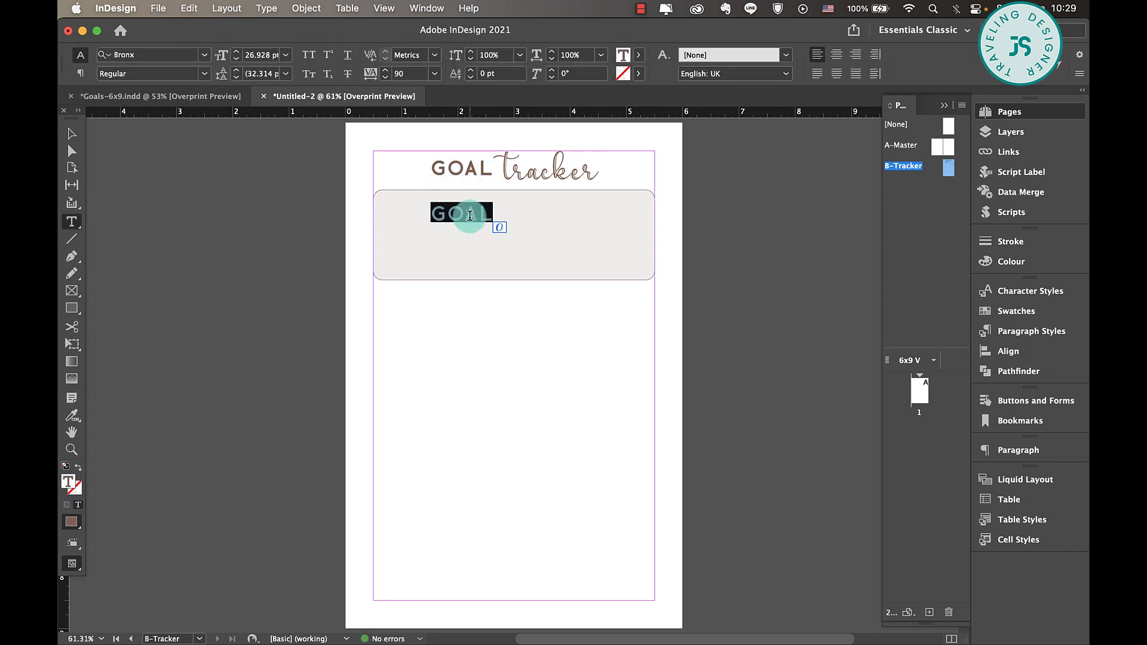
{"action": "left_click", "coordinate": [236, 58]}
{"action": "left_click", "coordinate": [235, 58]}
{"action": "left_click", "coordinate": [236, 58]}
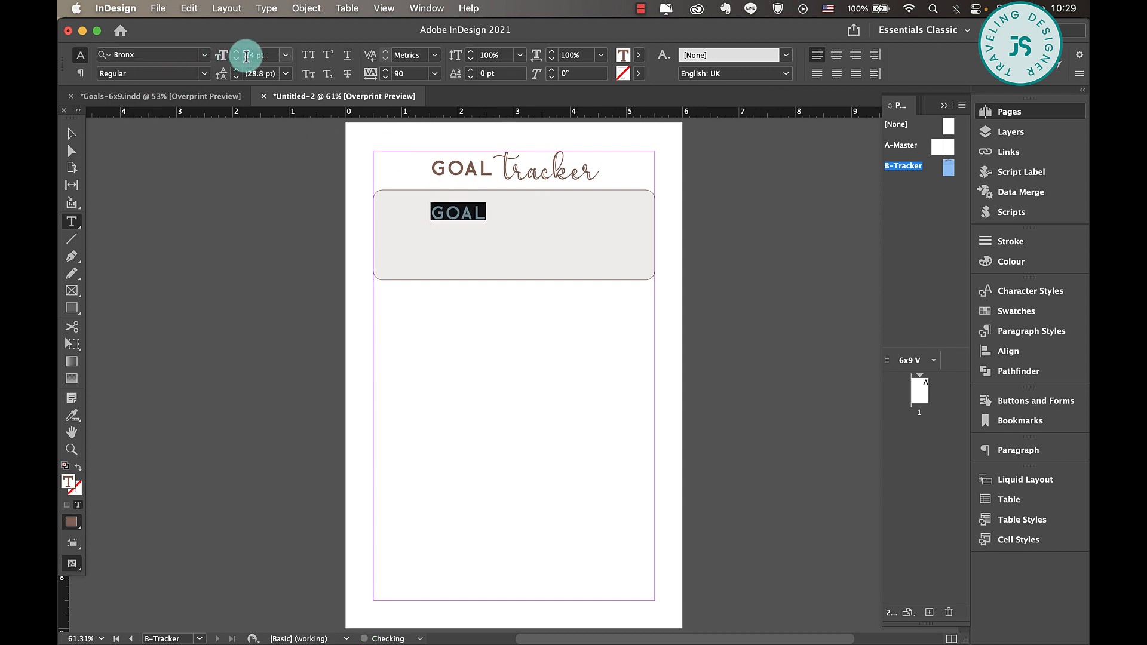
{"action": "type", "text": "9"}
{"action": "key", "text": "Return"}
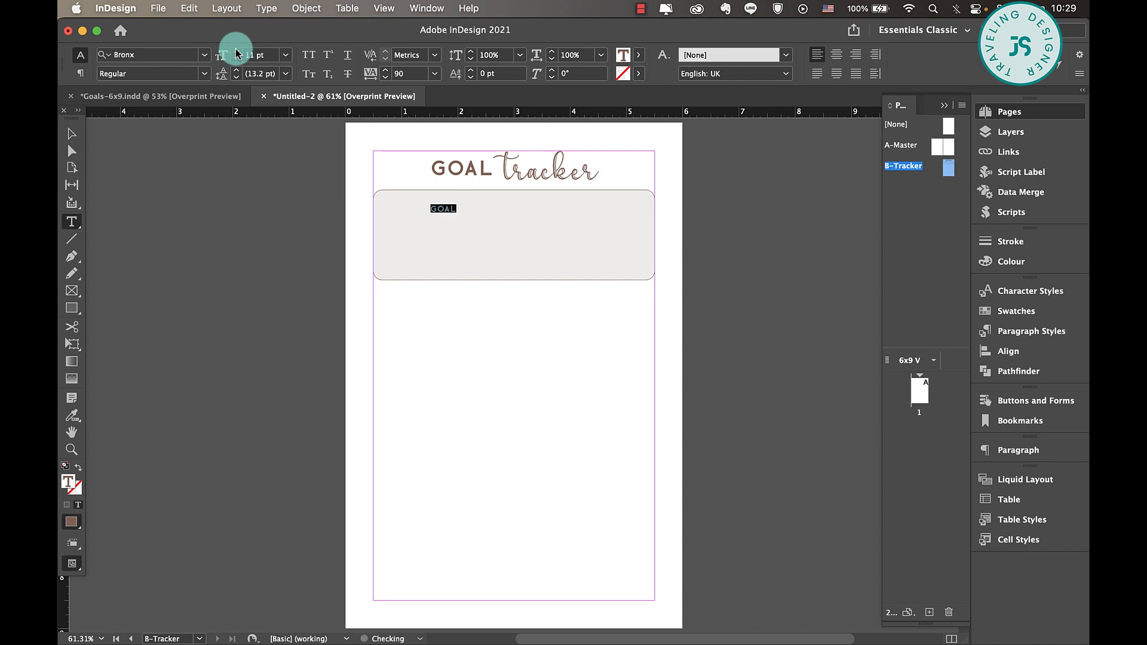
Step: Fit the small "GOAL" label's frame to its text and move it to the upper left corner of the box
{"action": "left_click", "coordinate": [72, 133]}
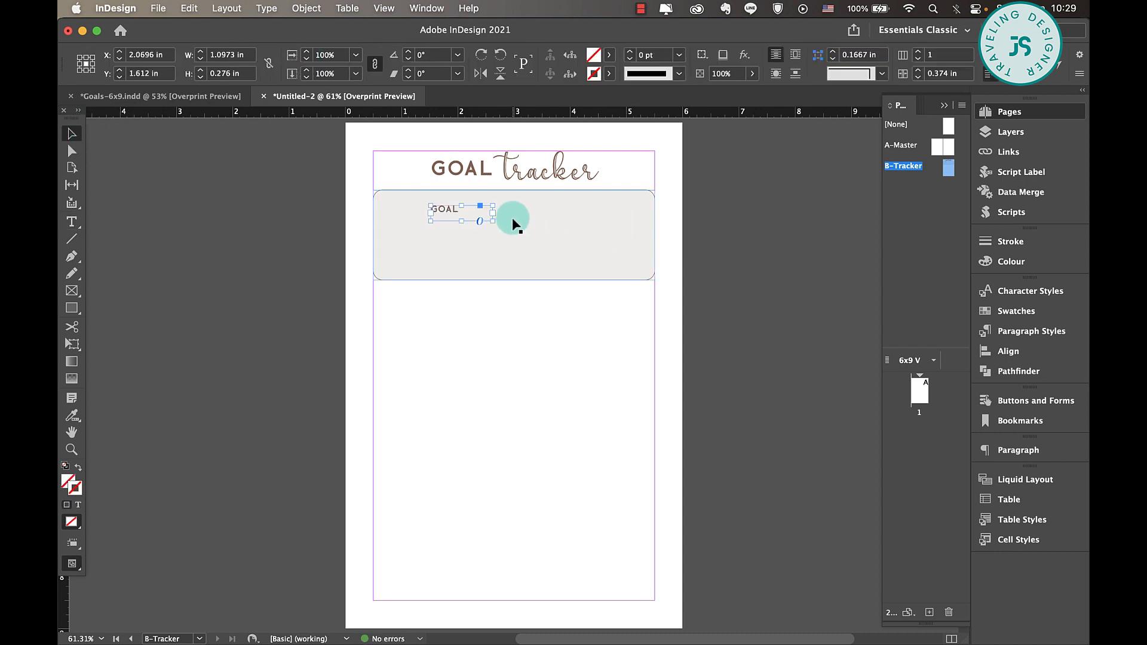
{"action": "left_click_drag", "start_coordinate": [492, 222], "coordinate": [406, 198]}
{"action": "left_click", "coordinate": [482, 439]}
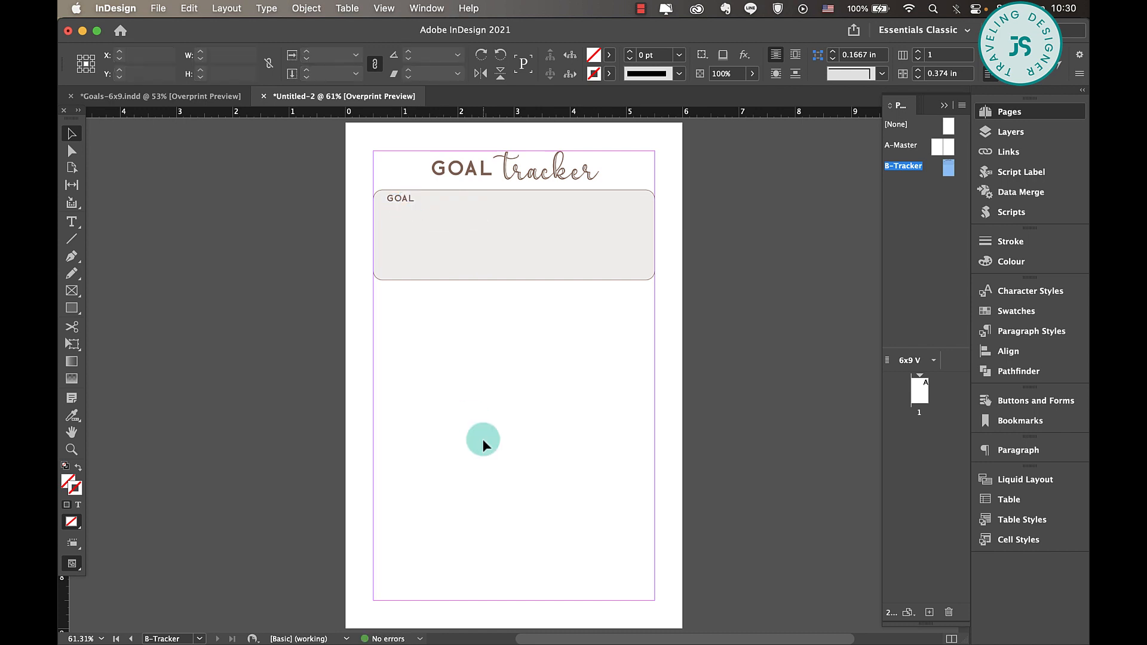
Step: Place the dart.png icon in the empty area below the box at about 0.44 in wide
{"action": "key", "text": "super+d"}
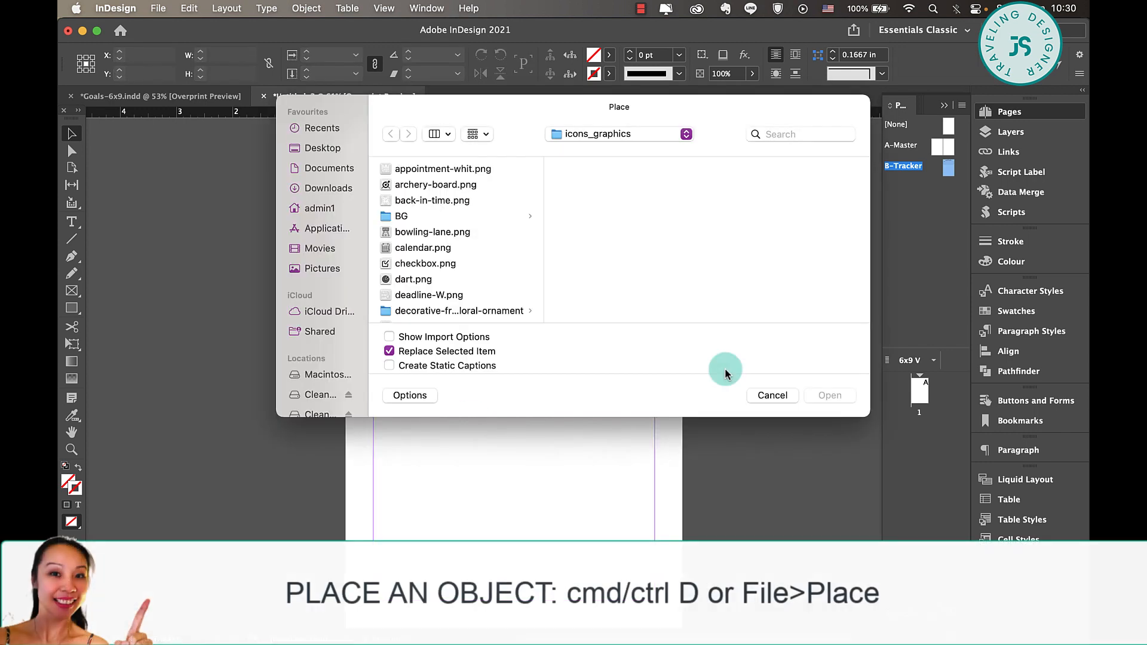
{"action": "double_click", "coordinate": [421, 280]}
{"action": "left_click", "coordinate": [380, 345]}
{"action": "left_click_drag", "start_coordinate": [380, 346], "coordinate": [544, 508]}
Step: Set the dart icon's opacity to 16% and move it into the upper left corner of the box
{"action": "left_click", "coordinate": [752, 73]}
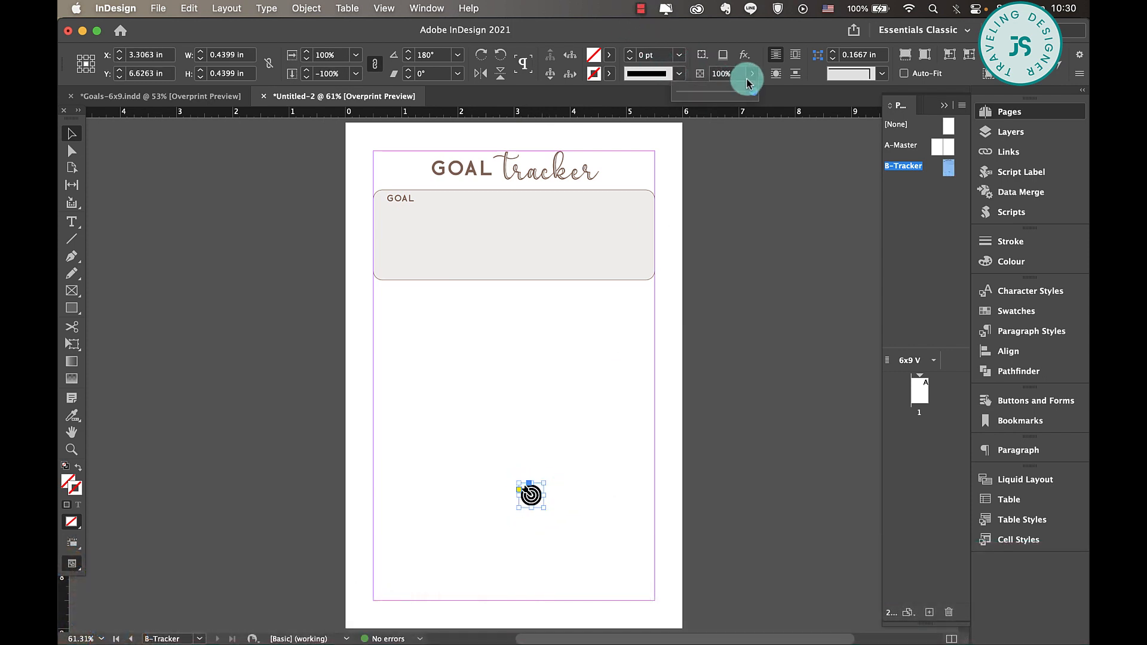
{"action": "left_click_drag", "start_coordinate": [754, 97], "coordinate": [693, 95]}
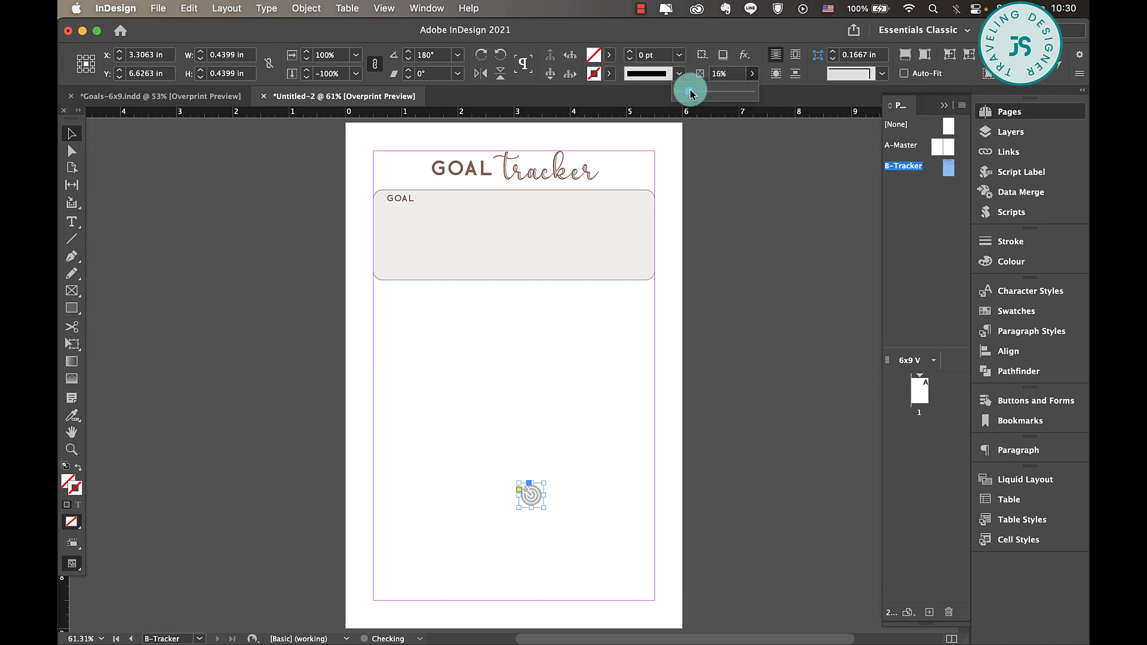
{"action": "left_click_drag", "start_coordinate": [532, 499], "coordinate": [389, 207]}
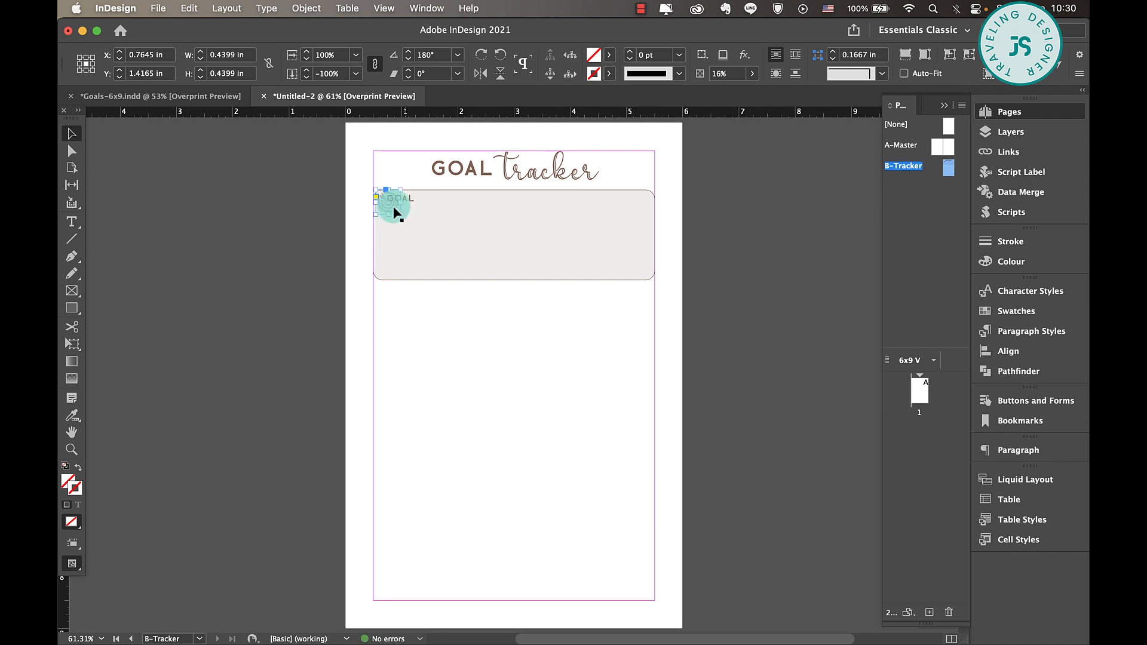
Step: Scale the dart icon down to about 0.26 in and align the small "GOAL" label just to its right
{"action": "key", "text": "super+1"}
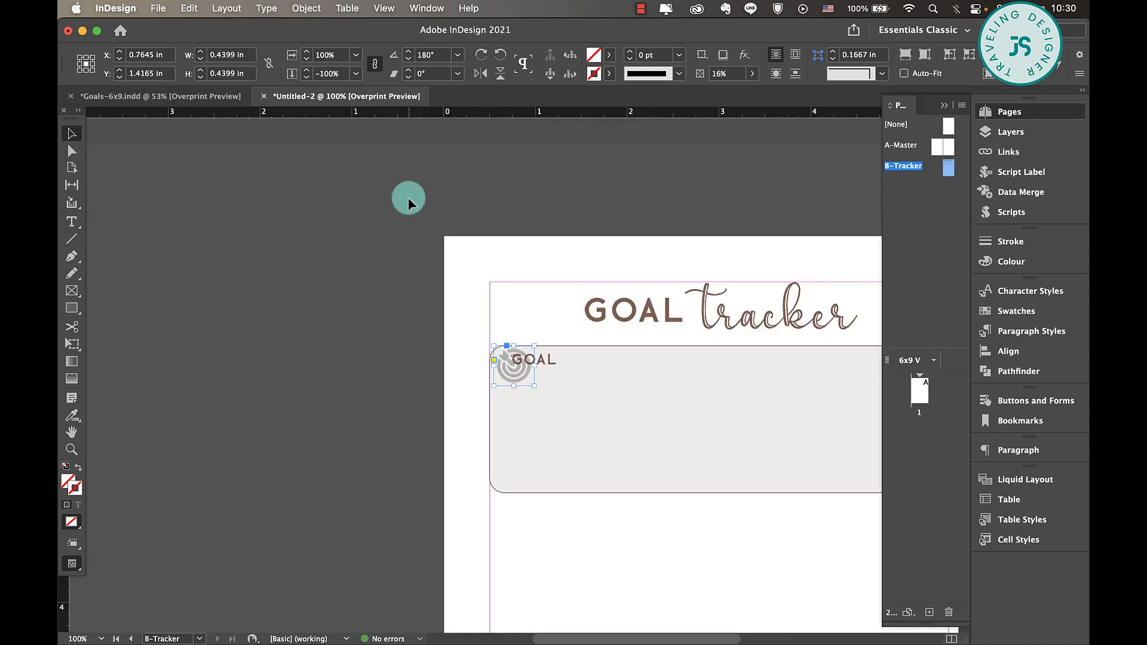
{"action": "left_click", "coordinate": [657, 448]}
{"action": "left_click_drag", "start_coordinate": [550, 361], "coordinate": [523, 379]}
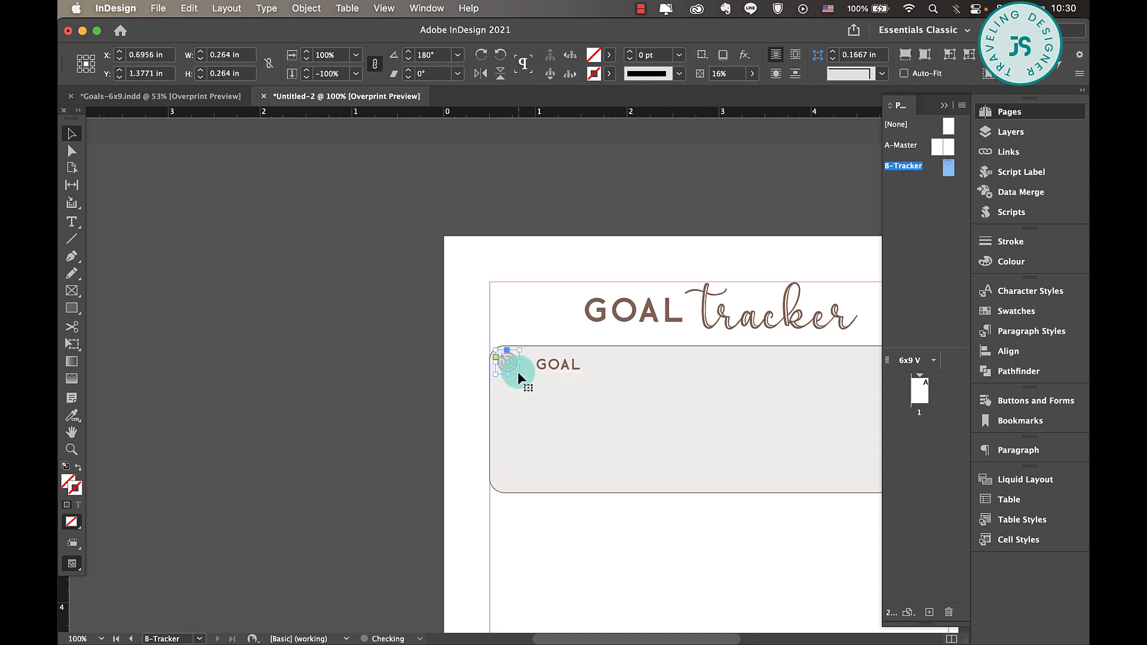
{"action": "left_click_drag", "start_coordinate": [561, 364], "coordinate": [547, 361]}
{"action": "left_click", "coordinate": [330, 424]}
Step: Duplicate the small "GOAL" label to the left margin just below the box
{"action": "scroll", "coordinate": [329, 423], "scroll_direction": "down", "scroll_amount": 5}
{"action": "scroll", "coordinate": [330, 424], "scroll_direction": "right", "scroll_amount": 3}
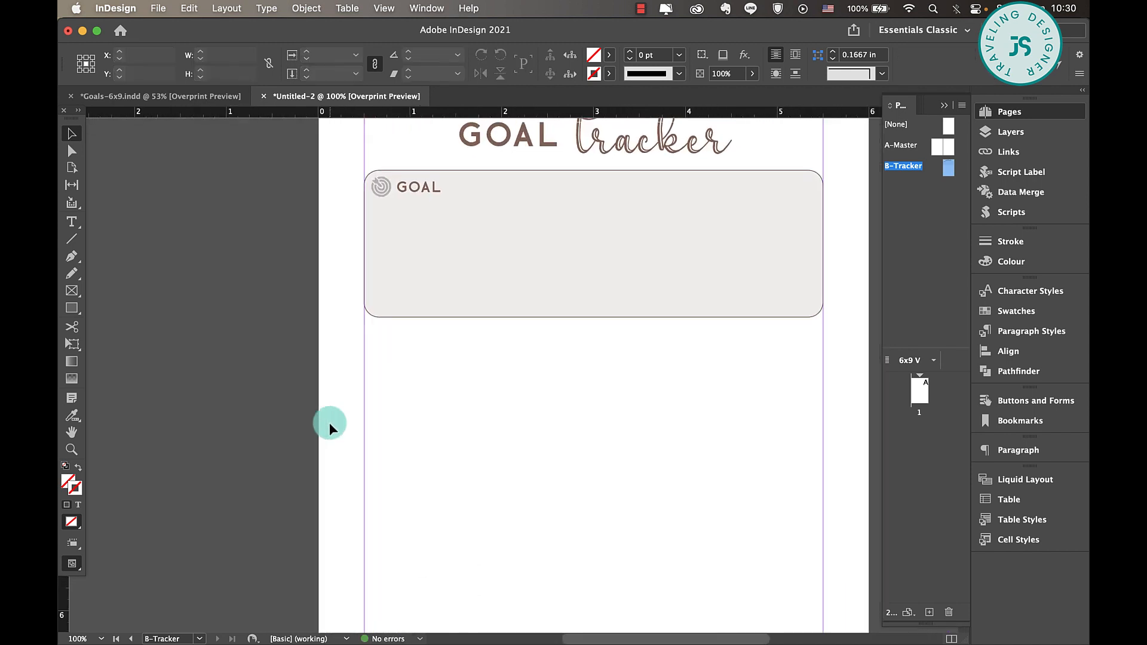
{"action": "scroll", "coordinate": [329, 421], "scroll_direction": "down", "scroll_amount": 2}
{"action": "scroll", "coordinate": [329, 421], "scroll_direction": "right", "scroll_amount": 2}
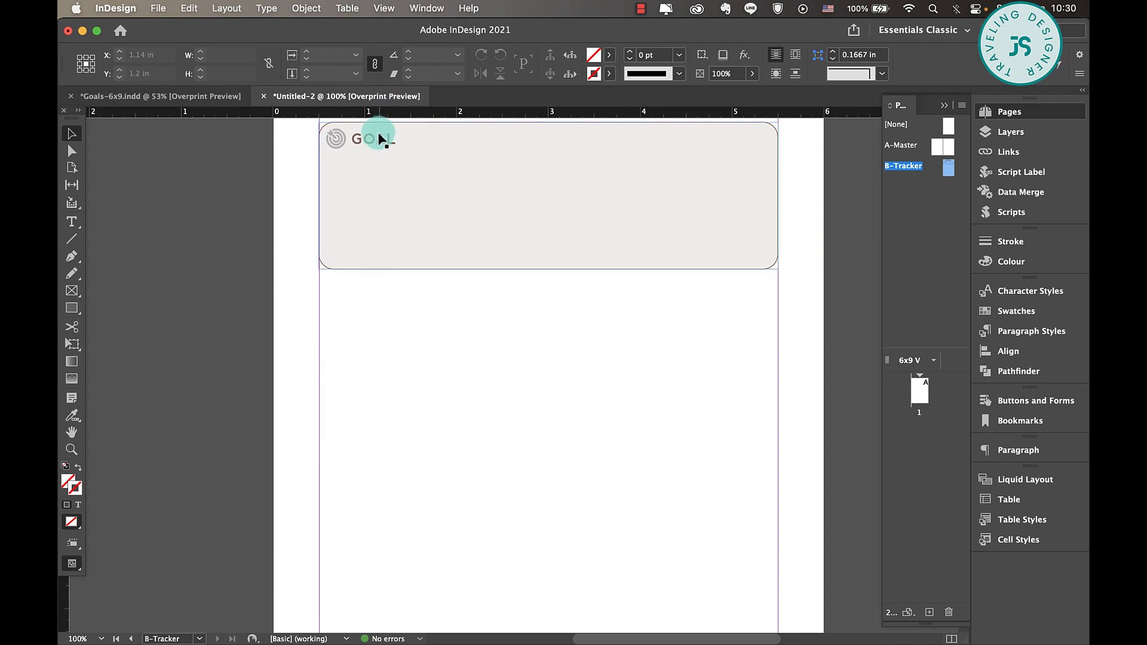
{"action": "left_click", "coordinate": [378, 136]}
{"action": "left_click_drag", "start_coordinate": [379, 136], "coordinate": [348, 286]}
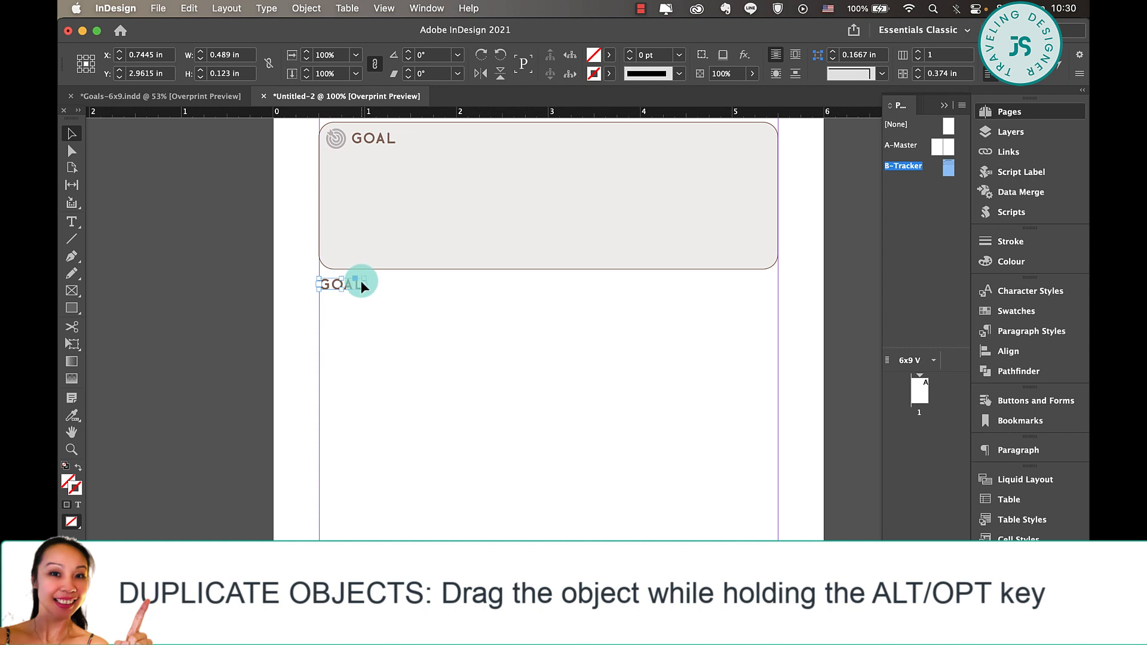
Step: Replace the duplicated label's text with "STEPS TO TAKE" and enlarge its frame to about 1.71 in wide
{"action": "double_click", "coordinate": [359, 284]}
{"action": "key", "text": "super+a"}
{"action": "type", "text": "S"}
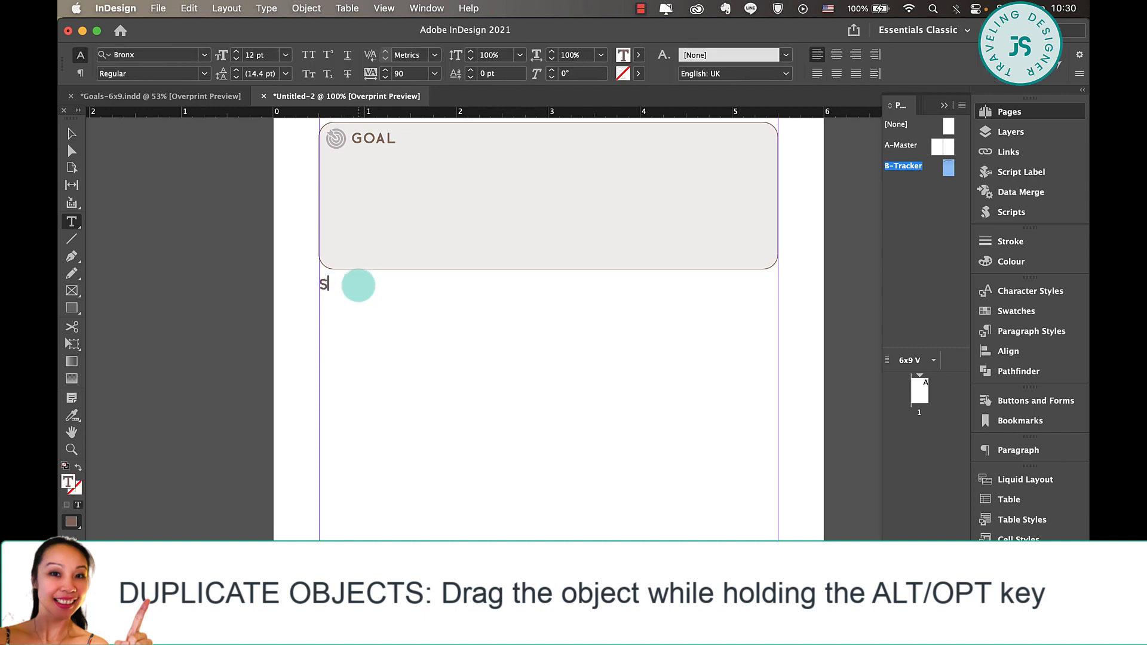
{"action": "type", "text": "TEPS"}
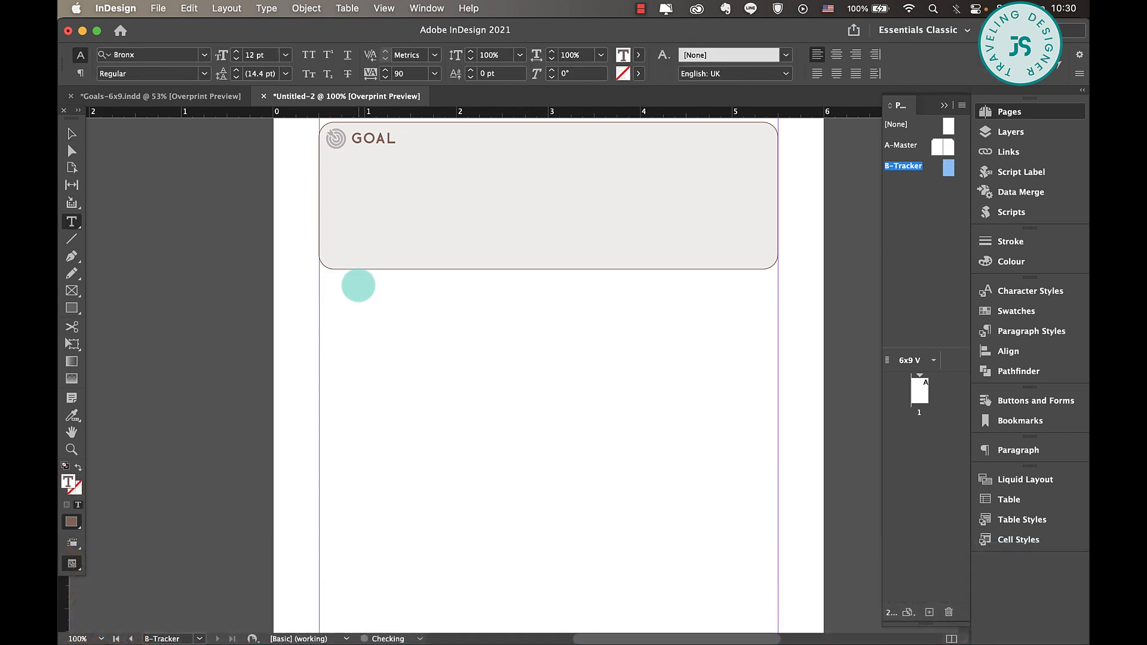
{"action": "left_click", "coordinate": [72, 133]}
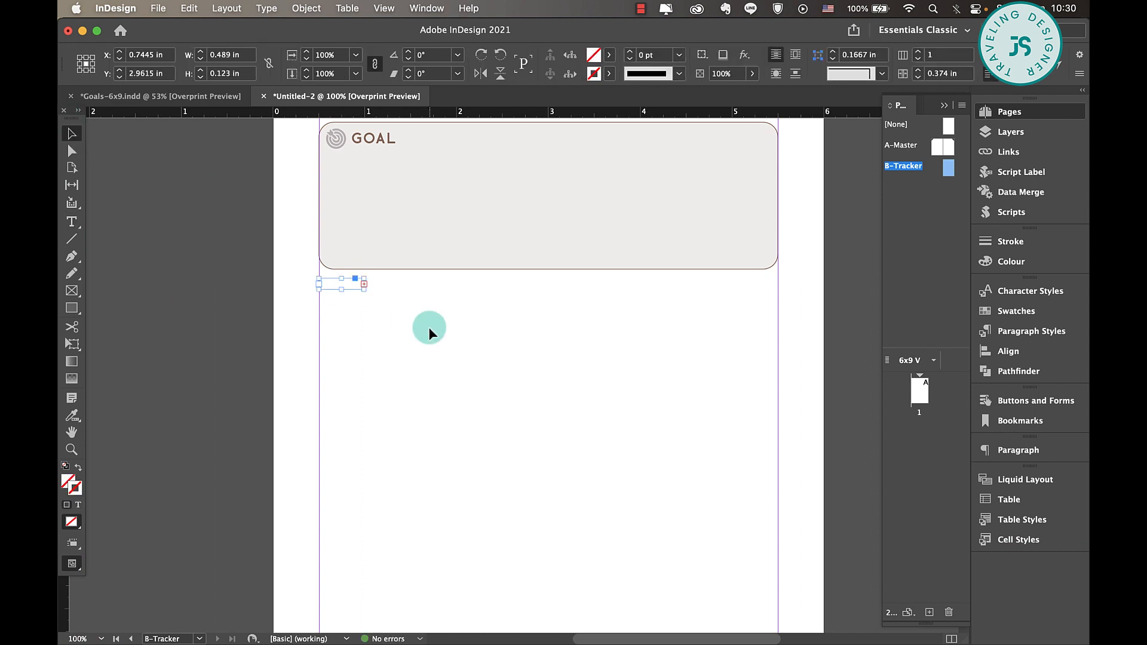
{"action": "left_click_drag", "start_coordinate": [364, 292], "coordinate": [475, 299]}
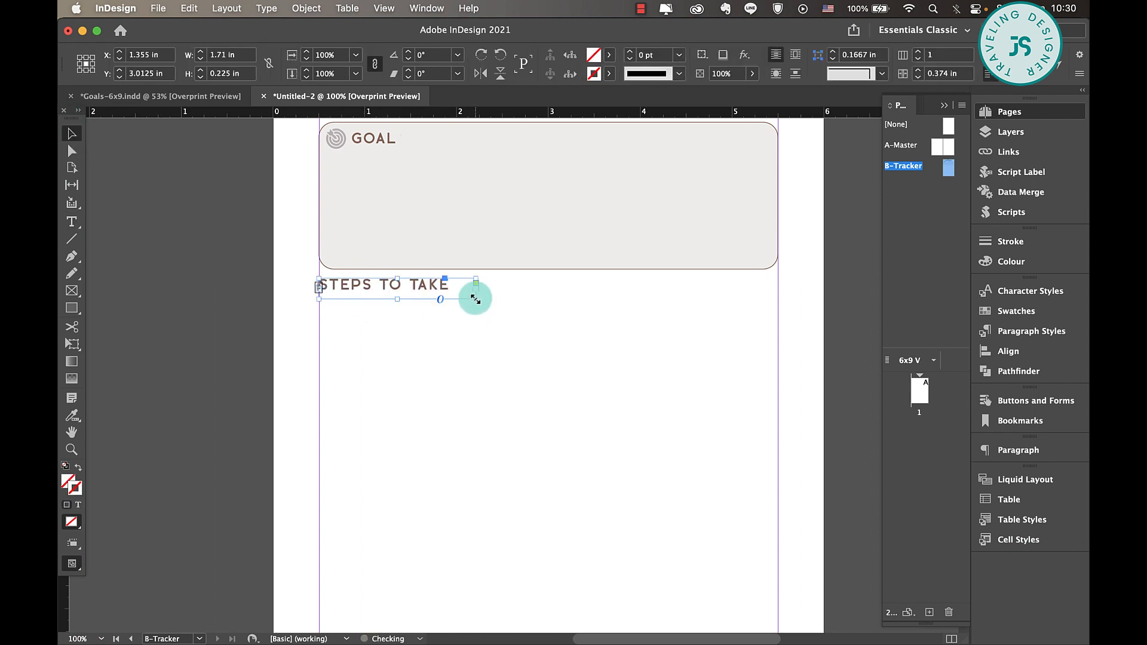
Step: Reduce the font size of "STEPS TO TAKE" and tighten the frame around it
{"action": "triple_click", "coordinate": [396, 283]}
{"action": "left_click", "coordinate": [236, 60]}
{"action": "left_click", "coordinate": [236, 60]}
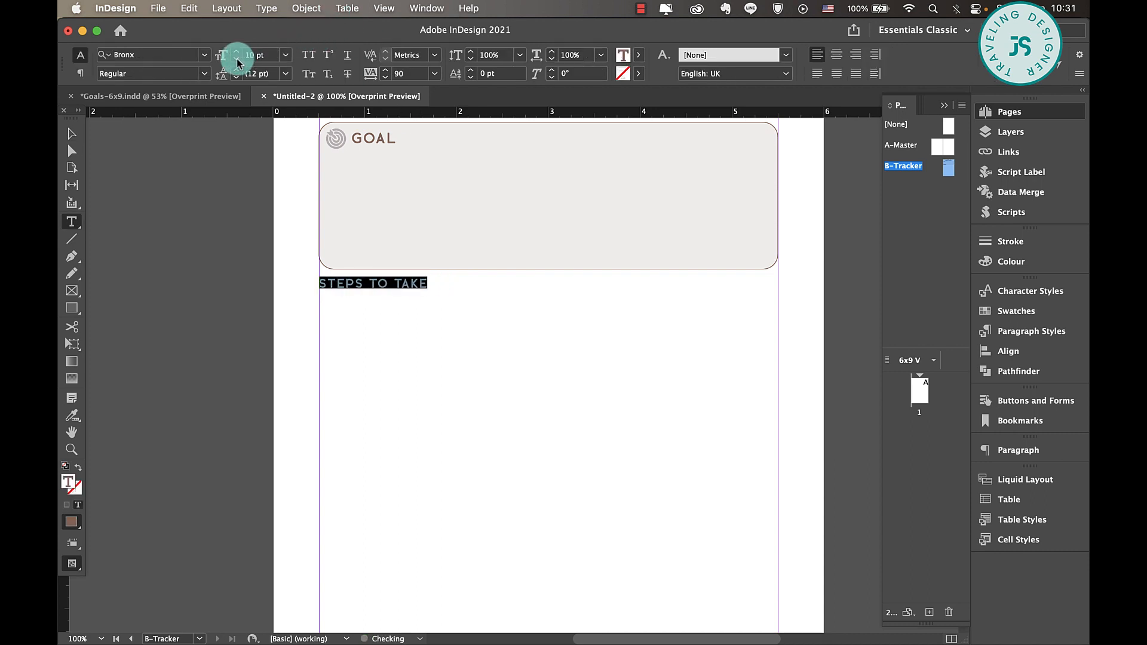
{"action": "left_click", "coordinate": [72, 133]}
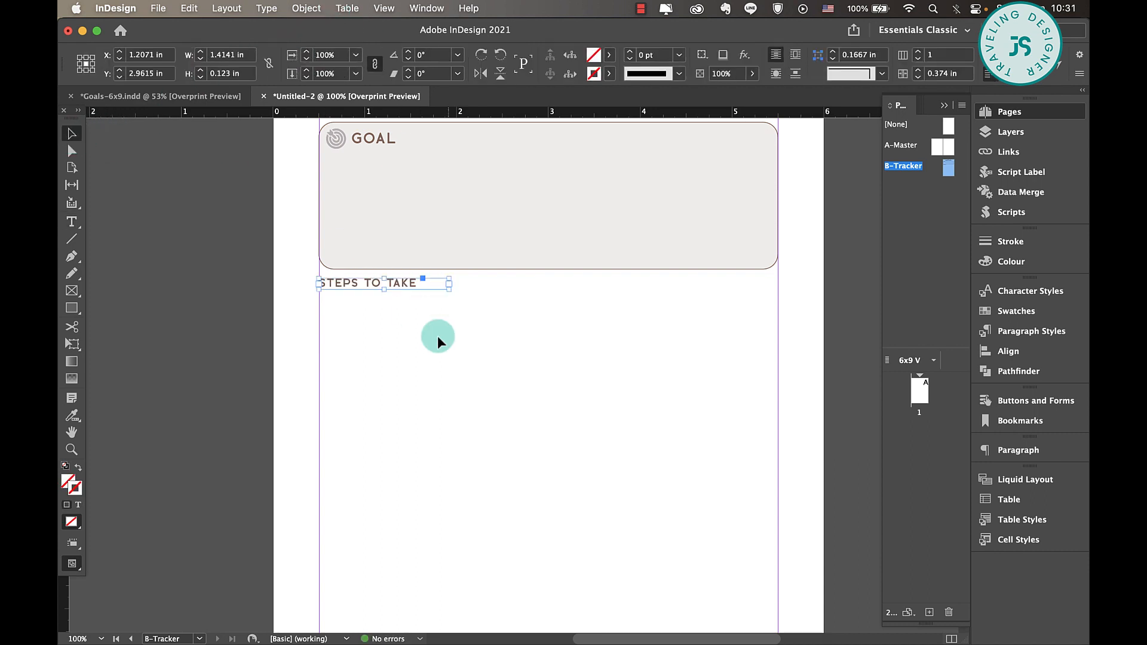
{"action": "left_click", "coordinate": [449, 354]}
{"action": "scroll", "coordinate": [449, 350], "scroll_direction": "down", "scroll_amount": 1}
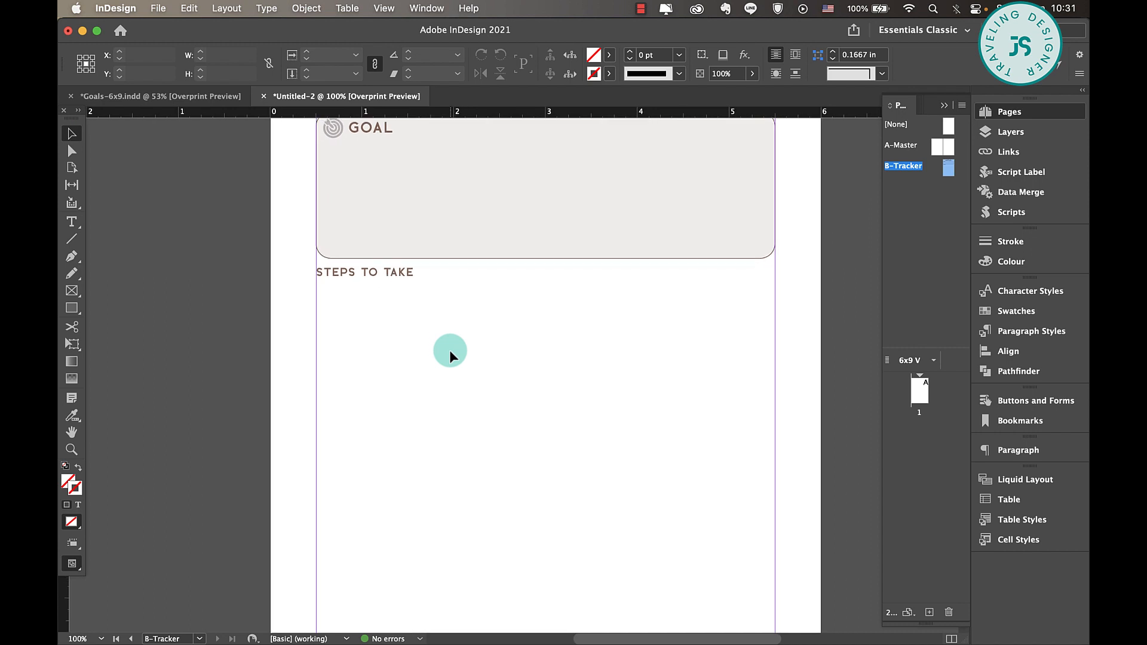
{"action": "scroll", "coordinate": [449, 350], "scroll_direction": "down", "scroll_amount": 5}
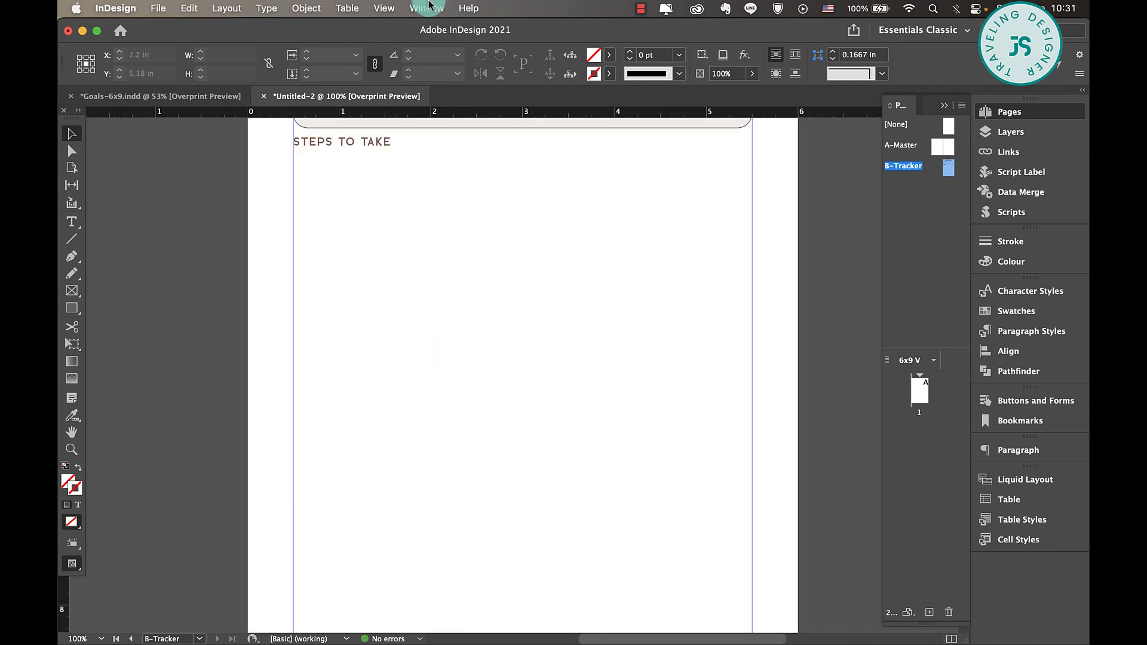
Step: Create a table with 10 body rows and 1 column, about 2.45 by 3.28 in, at the margin below "STEPS TO TAKE"
{"action": "left_click", "coordinate": [350, 9]}
{"action": "left_click", "coordinate": [362, 29]}
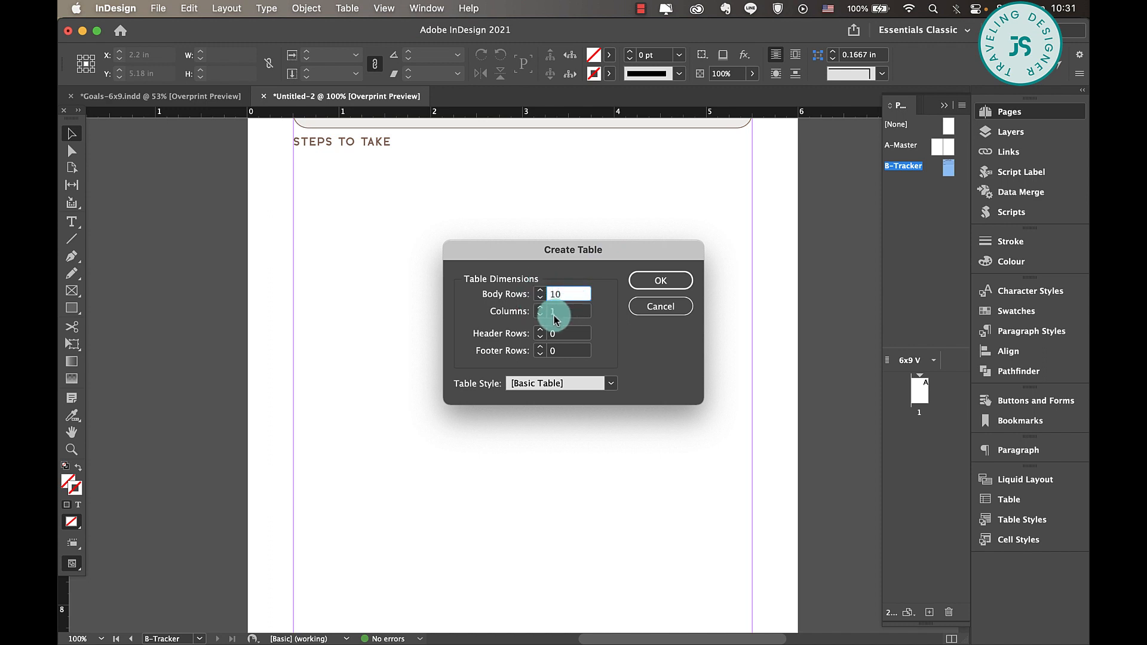
{"action": "left_click", "coordinate": [656, 278]}
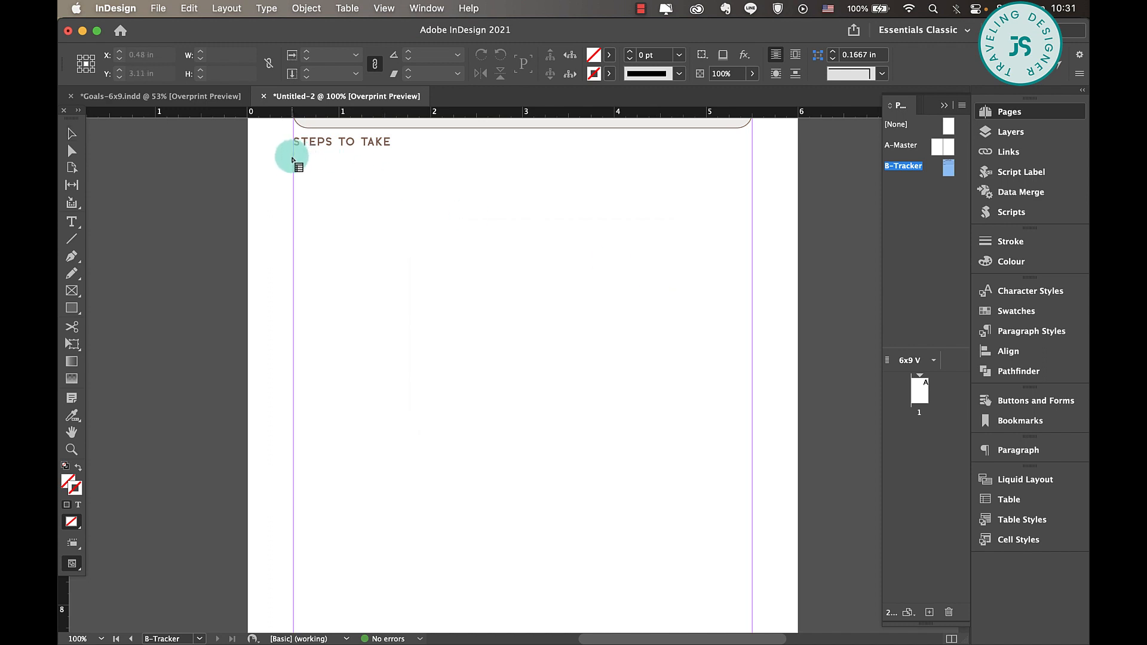
{"action": "left_click_drag", "start_coordinate": [294, 157], "coordinate": [518, 455]}
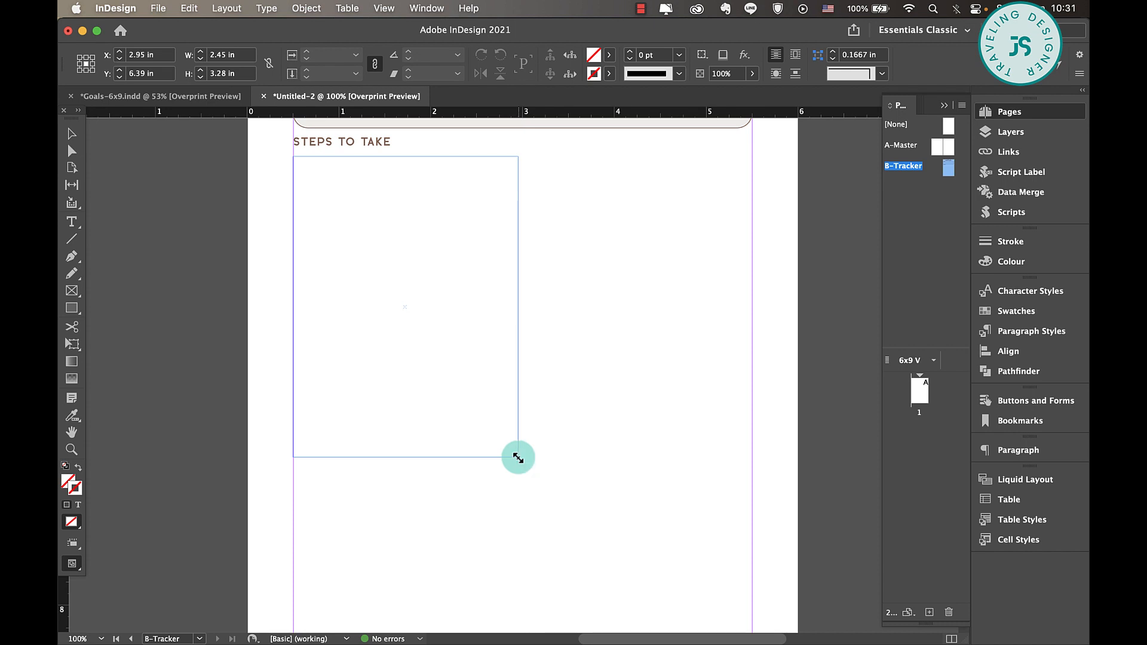
Step: Set all borders of the table to 0.5 pt in the brown C=22 M=45 Y=48 K=41 swatch
{"action": "left_click", "coordinate": [458, 154]}
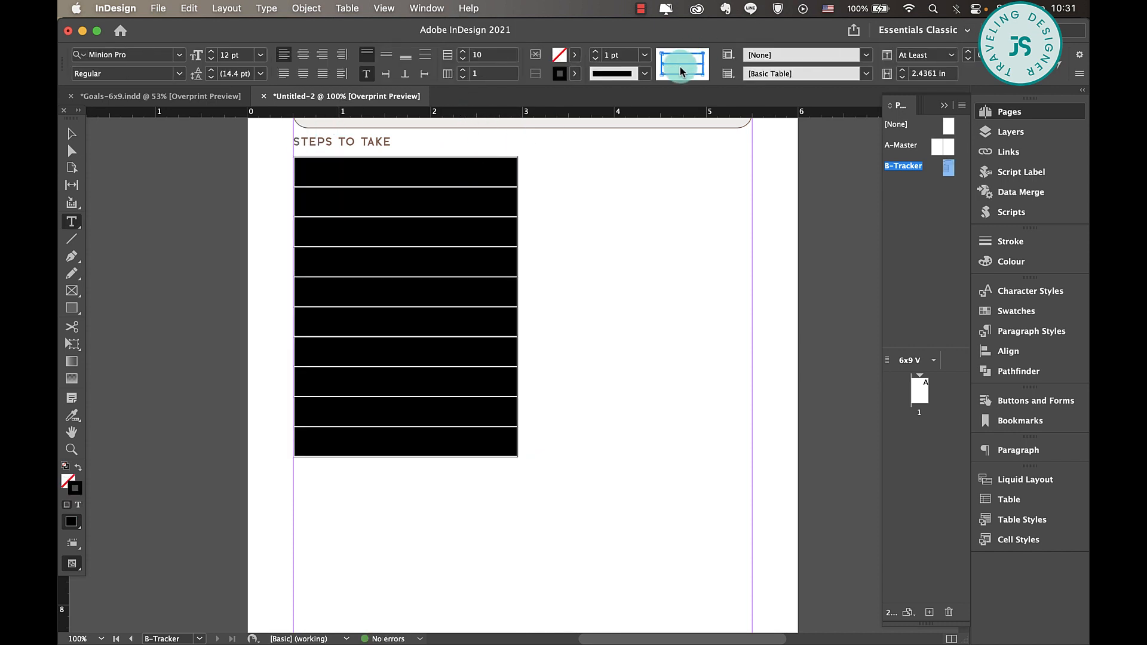
{"action": "left_click", "coordinate": [634, 66]}
{"action": "left_click", "coordinate": [637, 98]}
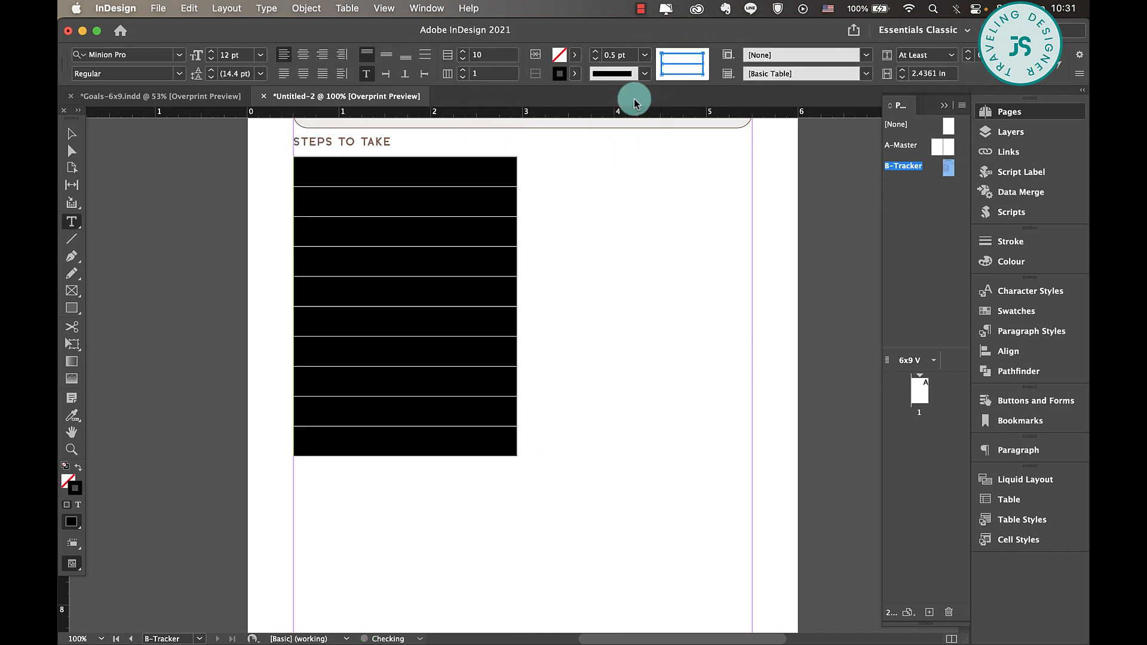
{"action": "left_click", "coordinate": [577, 76]}
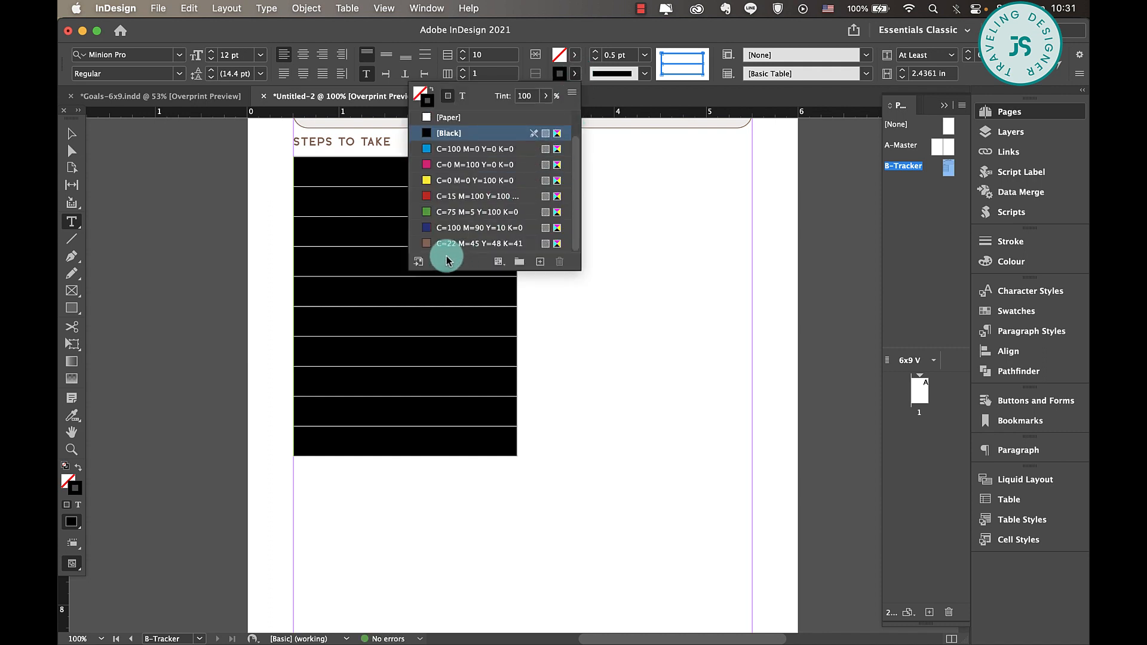
{"action": "left_click", "coordinate": [452, 246]}
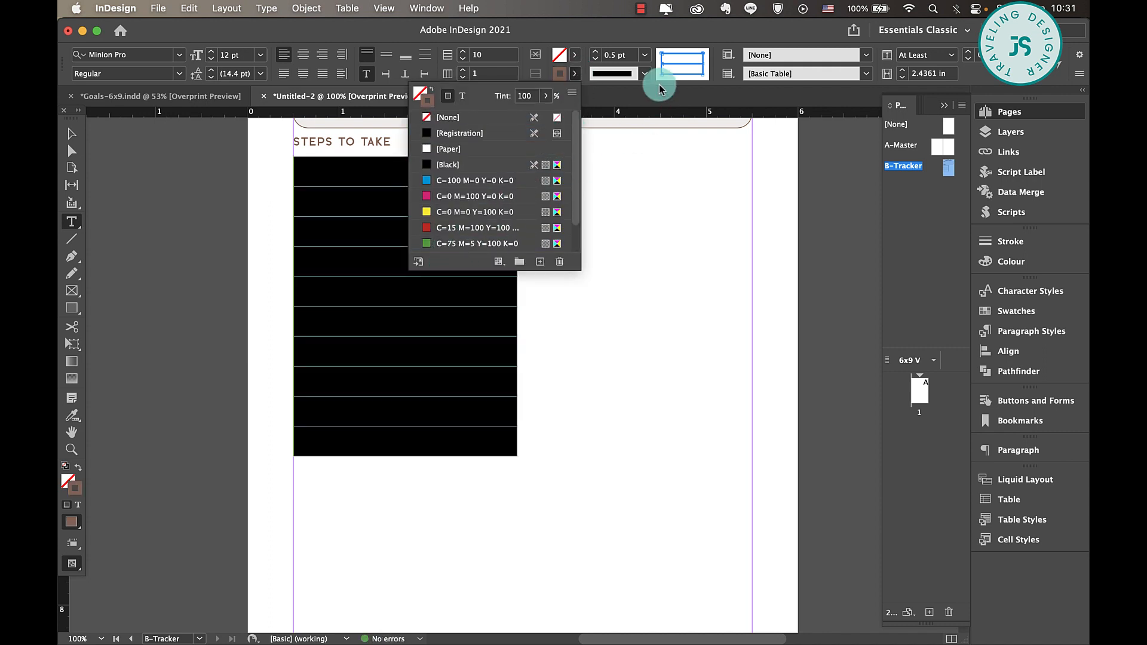
Step: Set the table's two vertical side borders to no colour, keeping the horizontal lines, and check the result in preview
{"action": "left_click", "coordinate": [690, 77]}
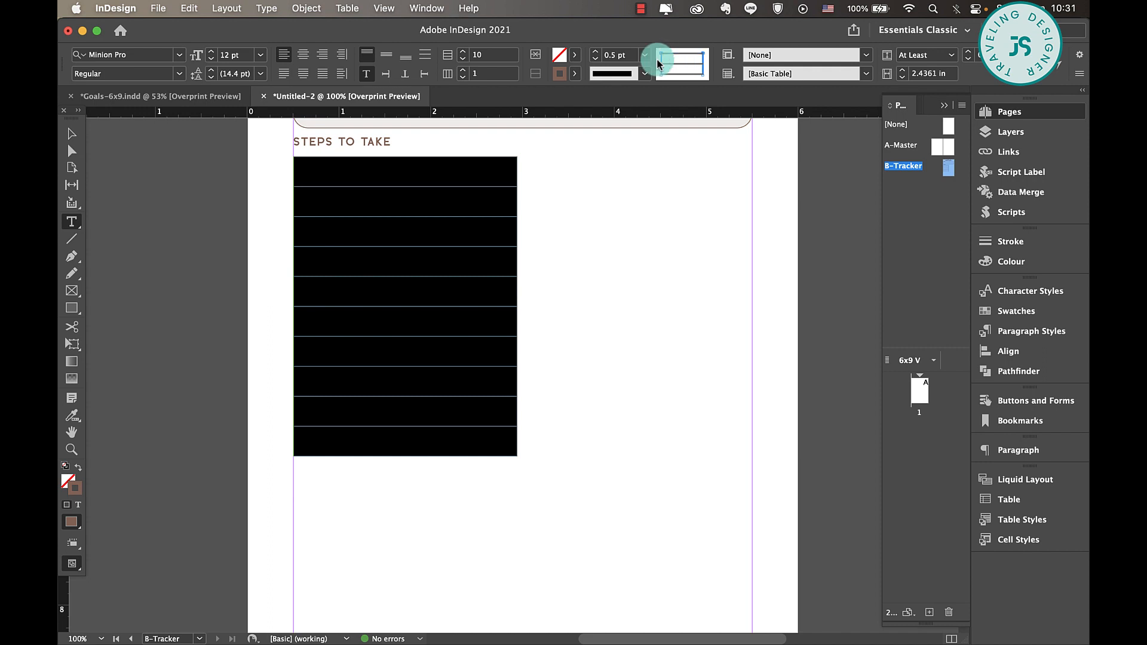
{"action": "left_click", "coordinate": [574, 73]}
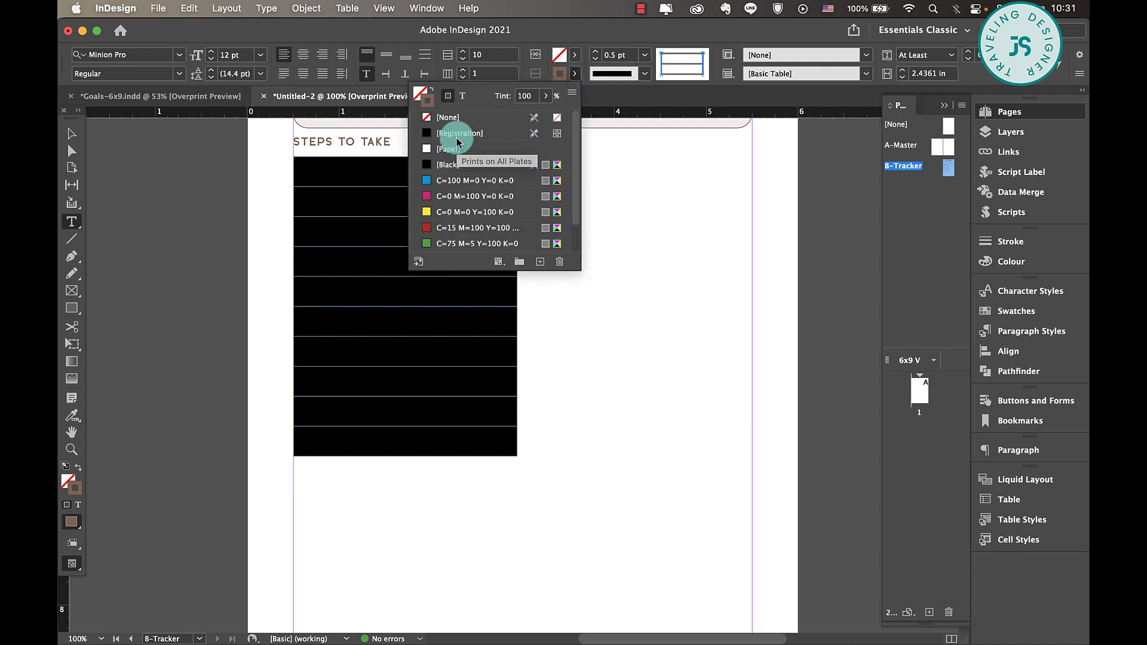
{"action": "scroll", "coordinate": [442, 120], "scroll_direction": "up", "scroll_amount": 2}
{"action": "left_click", "coordinate": [450, 118]}
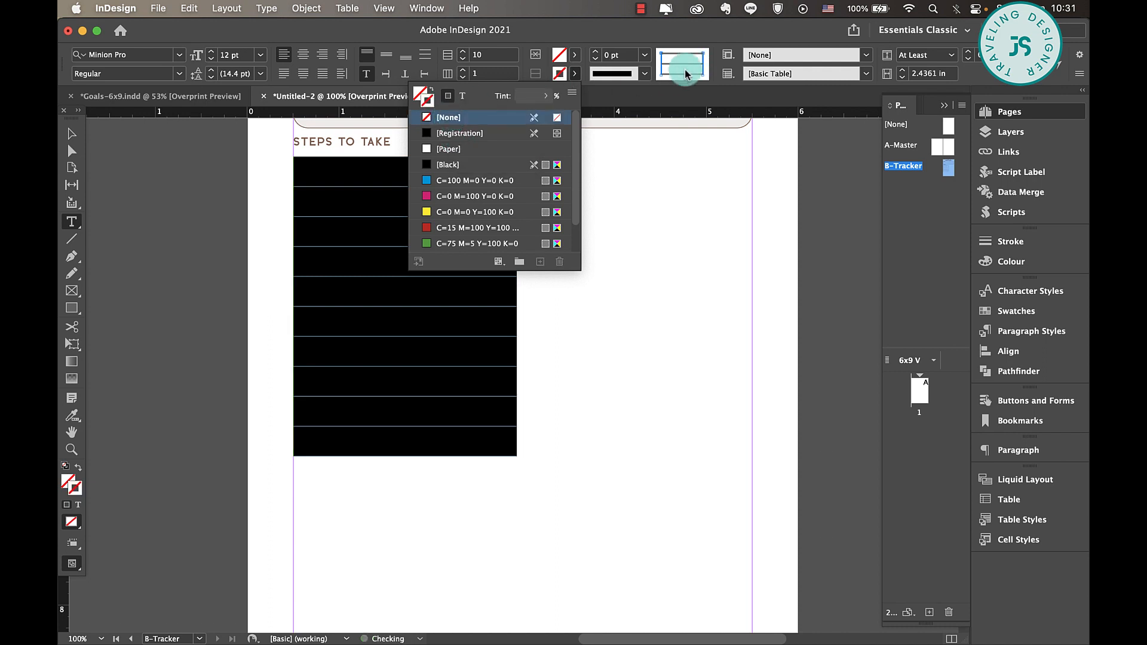
{"action": "left_click", "coordinate": [652, 127]}
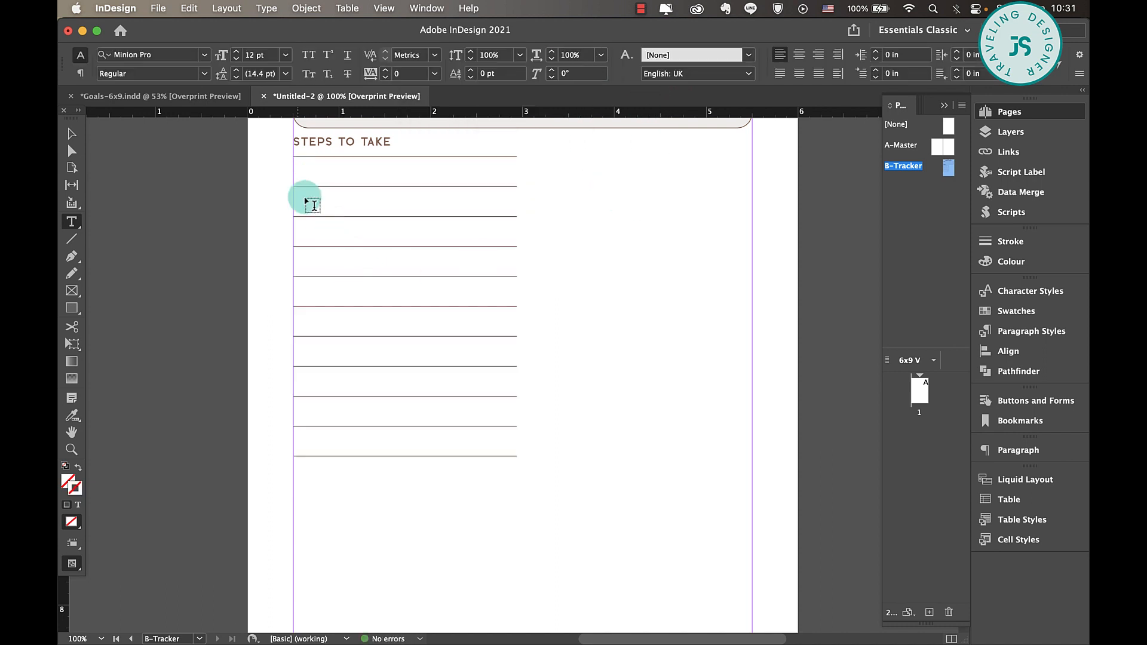
{"action": "key", "text": "w"}
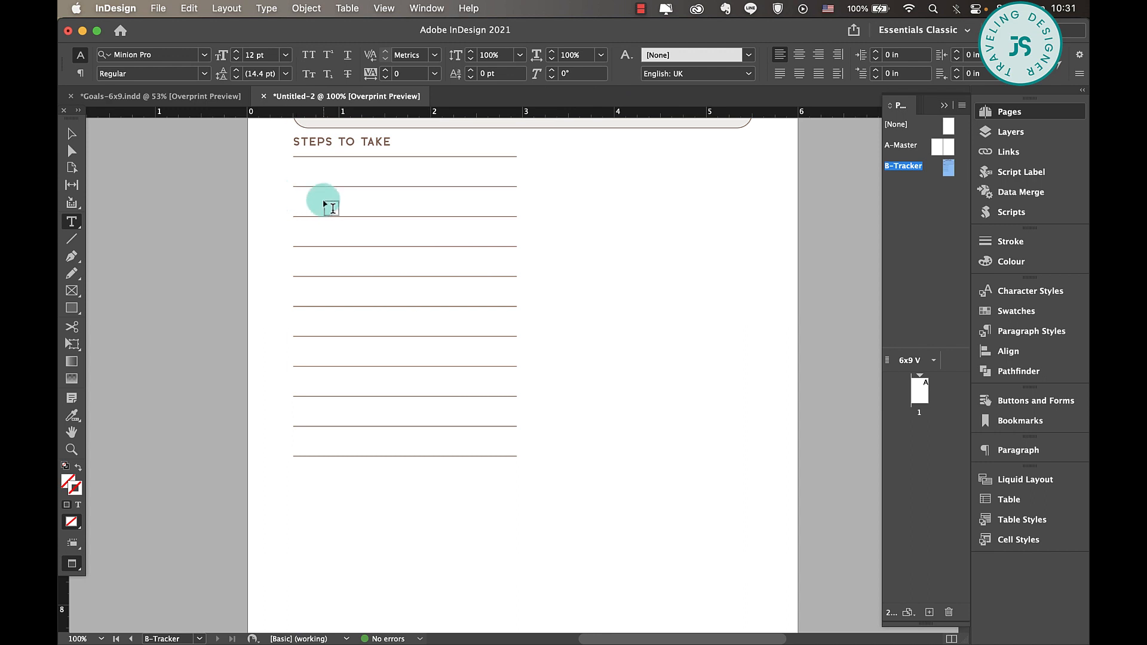
{"action": "key", "text": "w"}
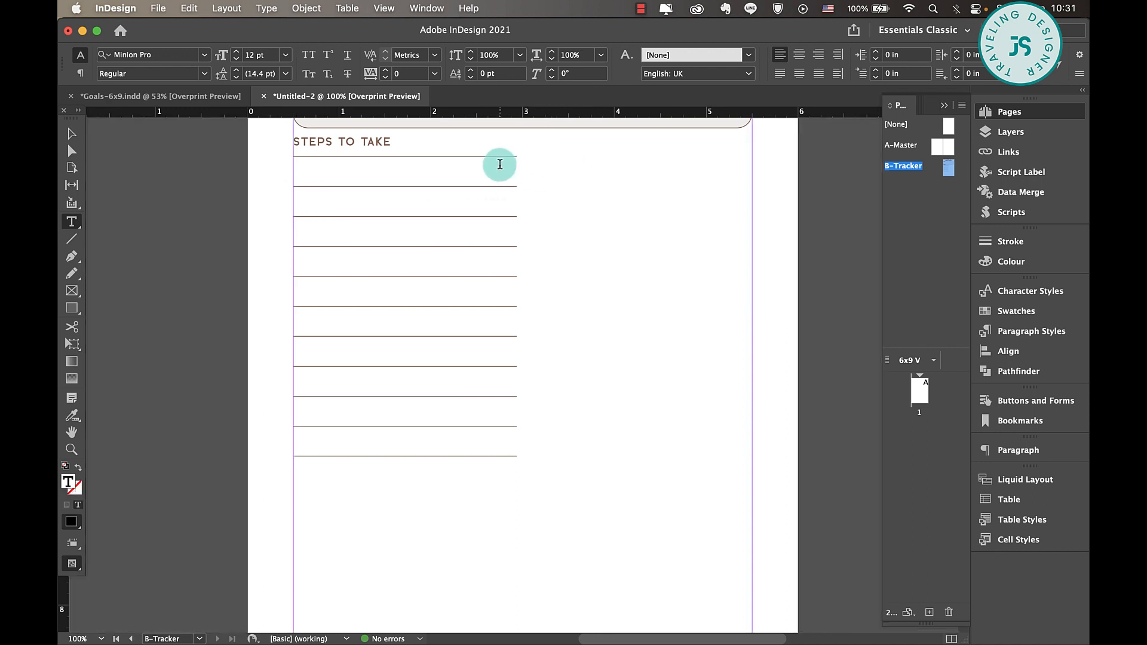
Step: Set only the top border of the table's first row to 2 pt
{"action": "left_click_drag", "start_coordinate": [500, 164], "coordinate": [501, 184]}
{"action": "left_click", "coordinate": [499, 162]}
{"action": "left_click", "coordinate": [499, 178]}
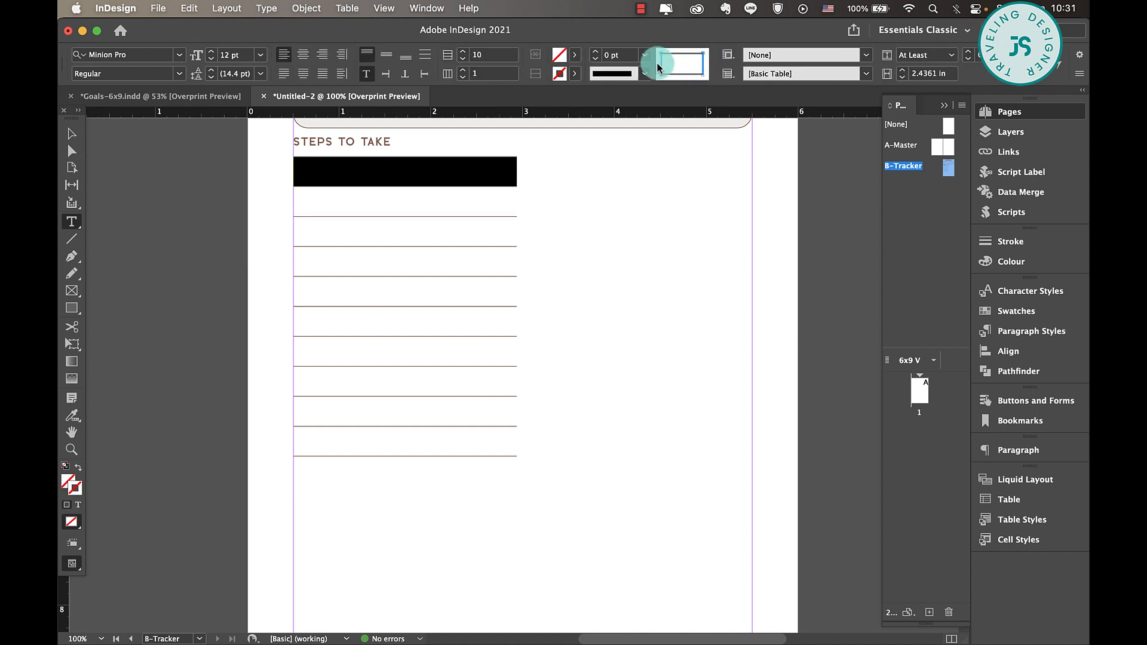
{"action": "left_click", "coordinate": [690, 54]}
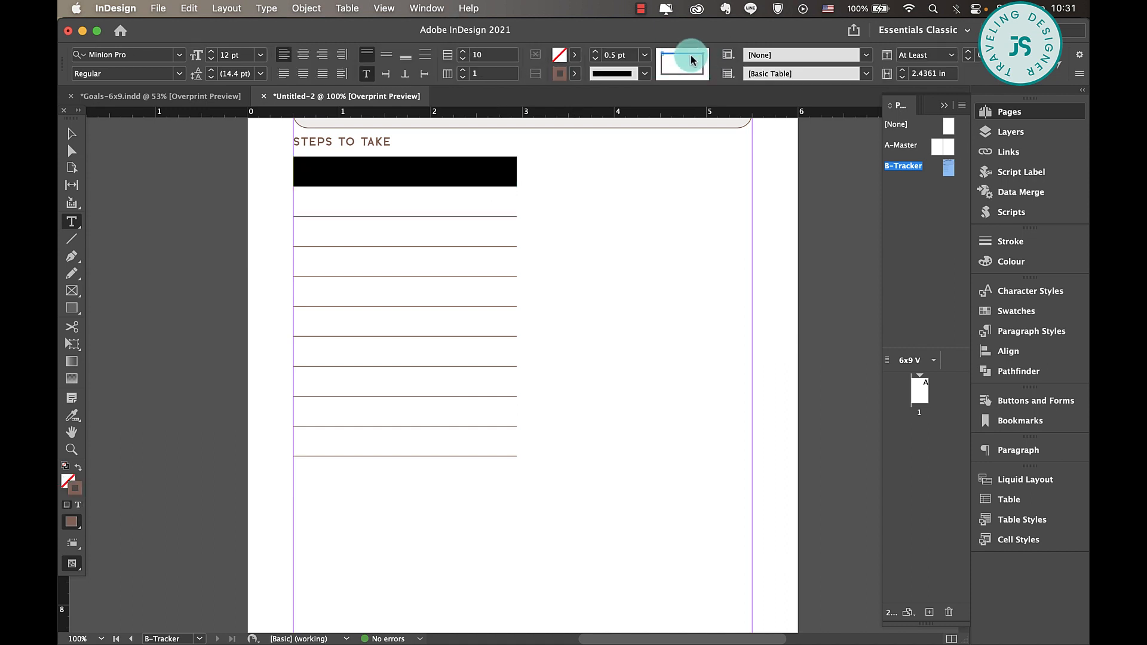
{"action": "left_click", "coordinate": [644, 55]}
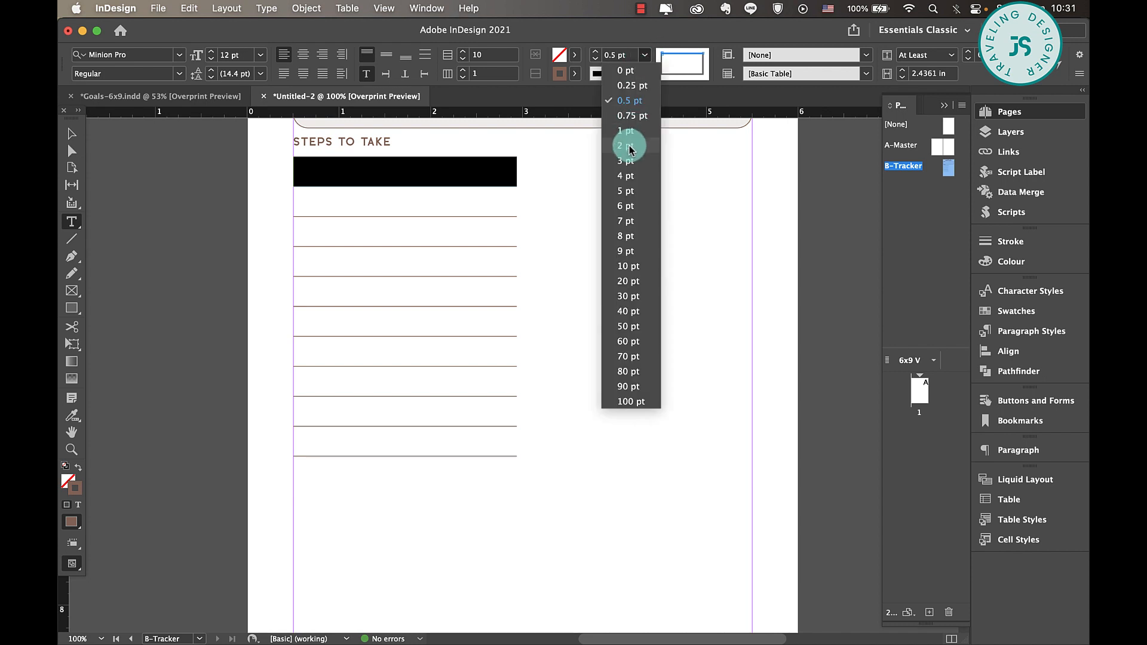
{"action": "left_click", "coordinate": [629, 147]}
Step: Extend the table frame's lower edge slightly to a height of about 3.28 in so the last row fits
{"action": "left_click", "coordinate": [73, 134]}
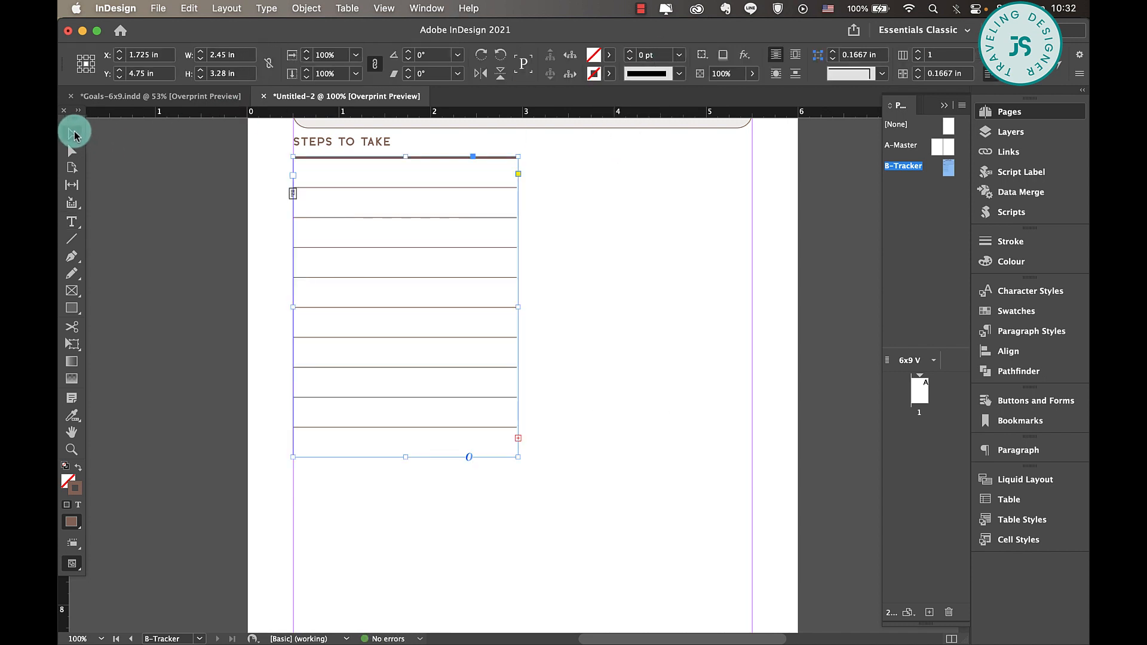
{"action": "left_click", "coordinate": [595, 306]}
{"action": "left_click", "coordinate": [405, 452]}
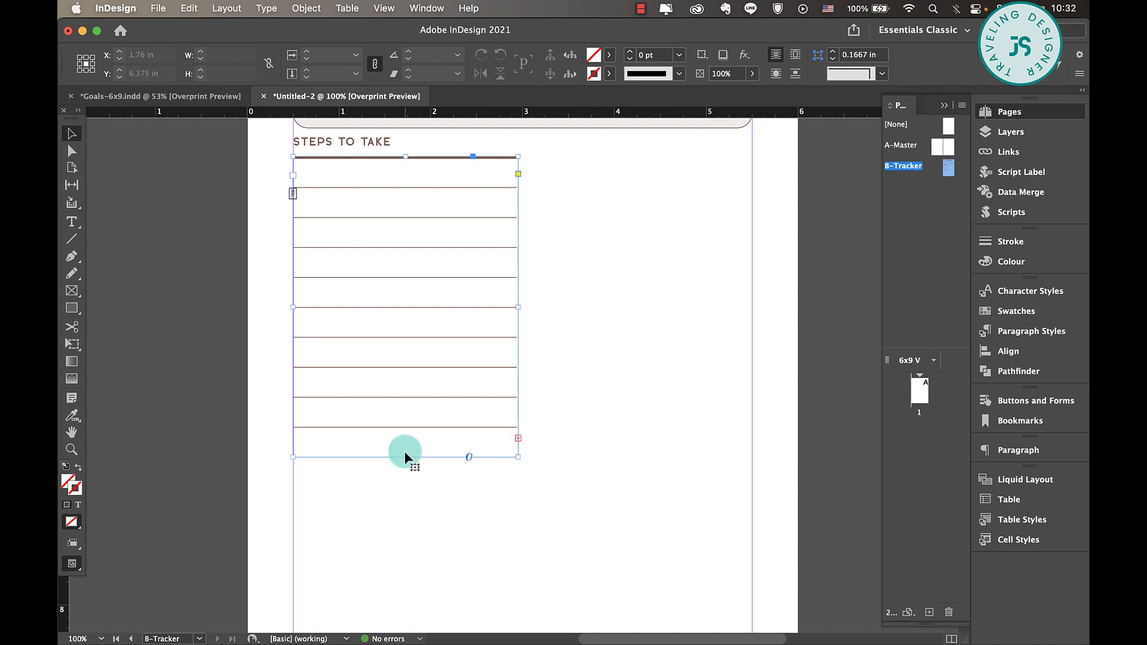
{"action": "left_click_drag", "start_coordinate": [405, 458], "coordinate": [406, 464]}
{"action": "double_click", "coordinate": [406, 463]}
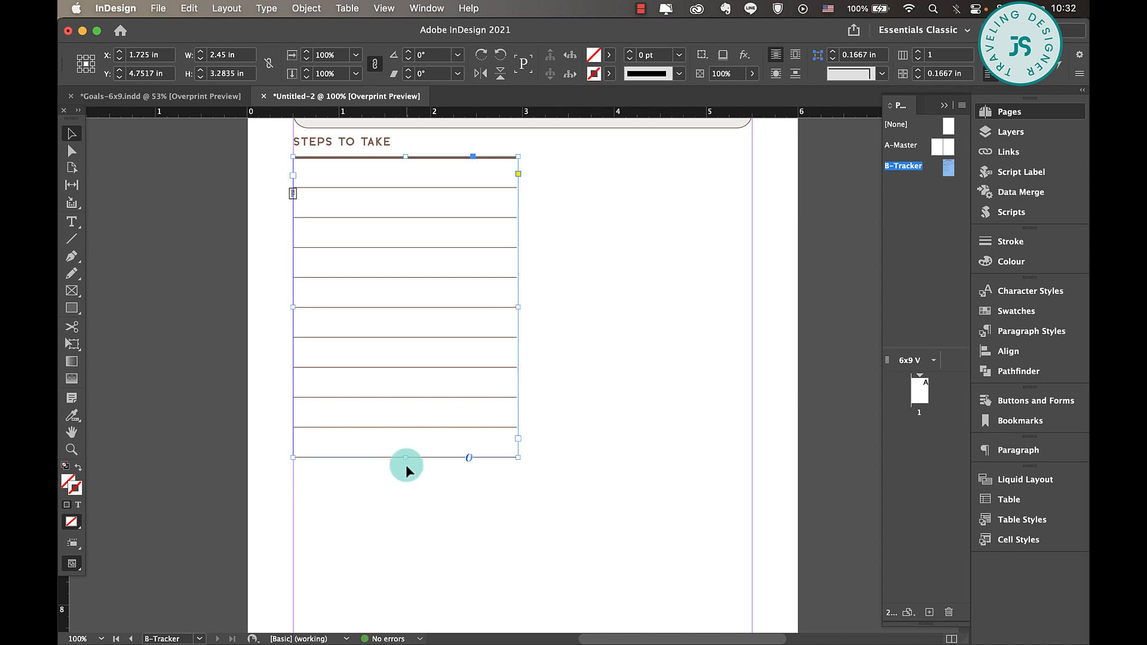
{"action": "left_click", "coordinate": [406, 466]}
Step: Group the "STEPS TO TAKE" label with its table, duplicate the group beside it against the opposite margin, and align their top edges
{"action": "left_click_drag", "start_coordinate": [286, 140], "coordinate": [286, 141]}
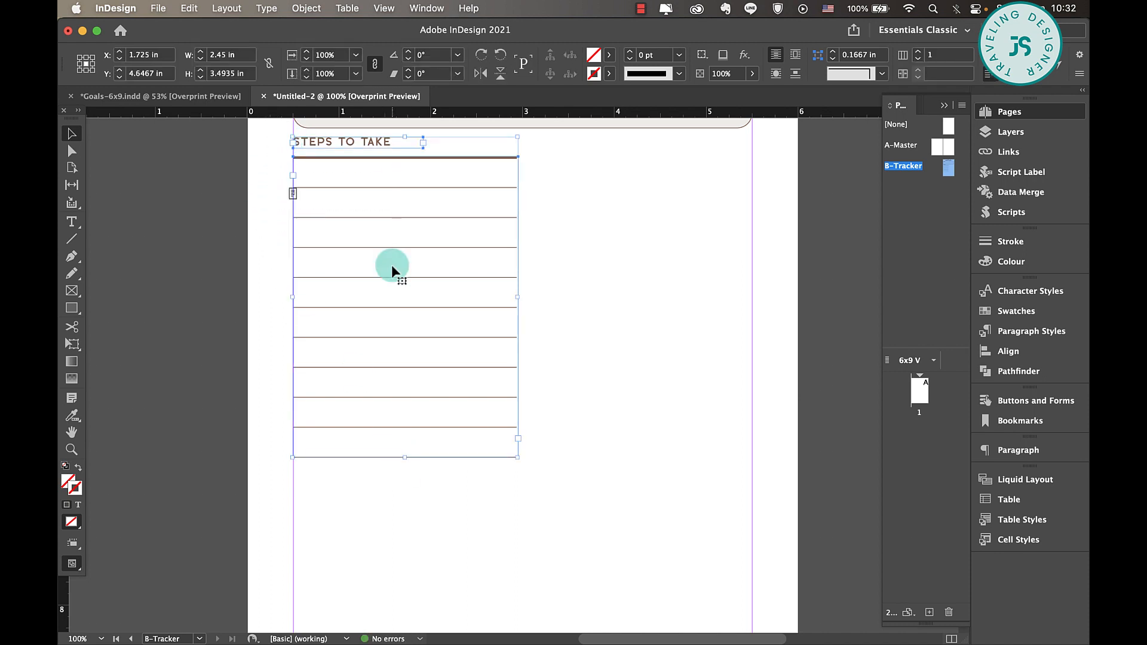
{"action": "left_click_drag", "start_coordinate": [376, 146], "coordinate": [610, 151]}
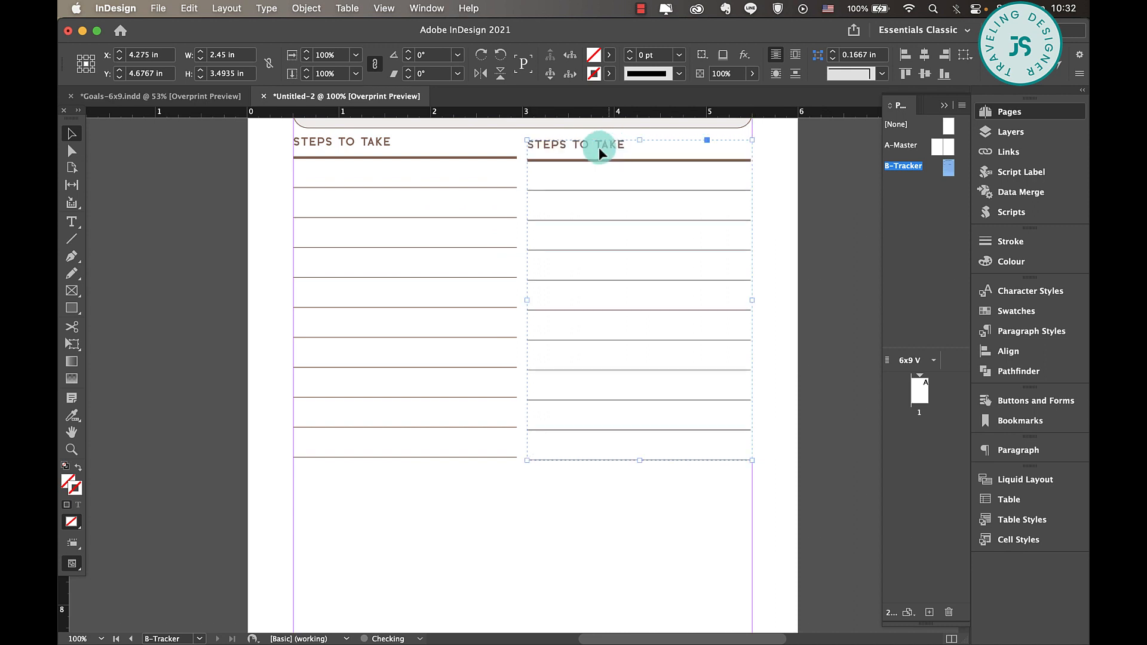
{"action": "left_click", "coordinate": [449, 158], "text": "shift"}
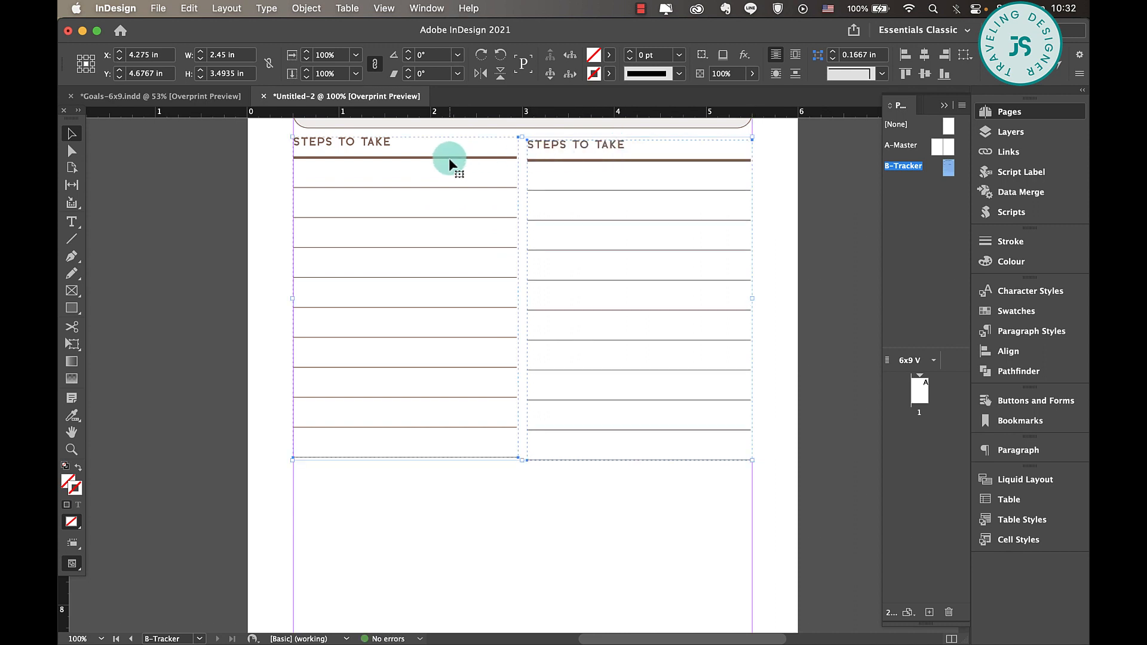
{"action": "left_click", "coordinate": [1008, 351]}
{"action": "left_click", "coordinate": [905, 327]}
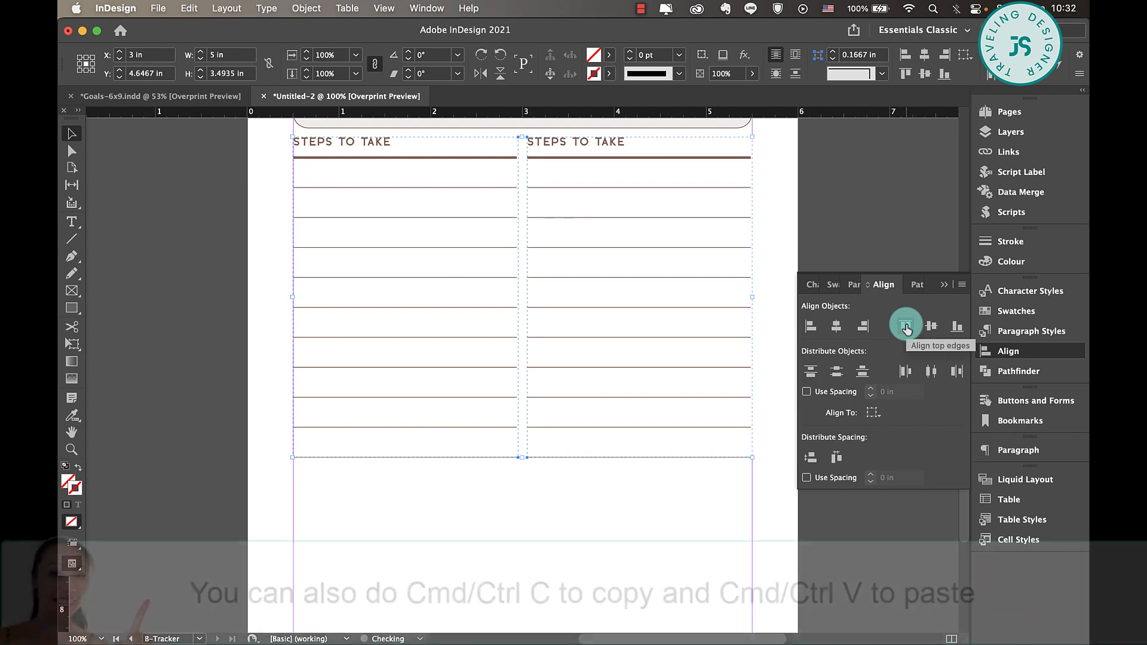
Step: Replace the label text above the duplicated table with "STRATEGIES"
{"action": "left_click", "coordinate": [614, 144]}
{"action": "double_click", "coordinate": [613, 140]}
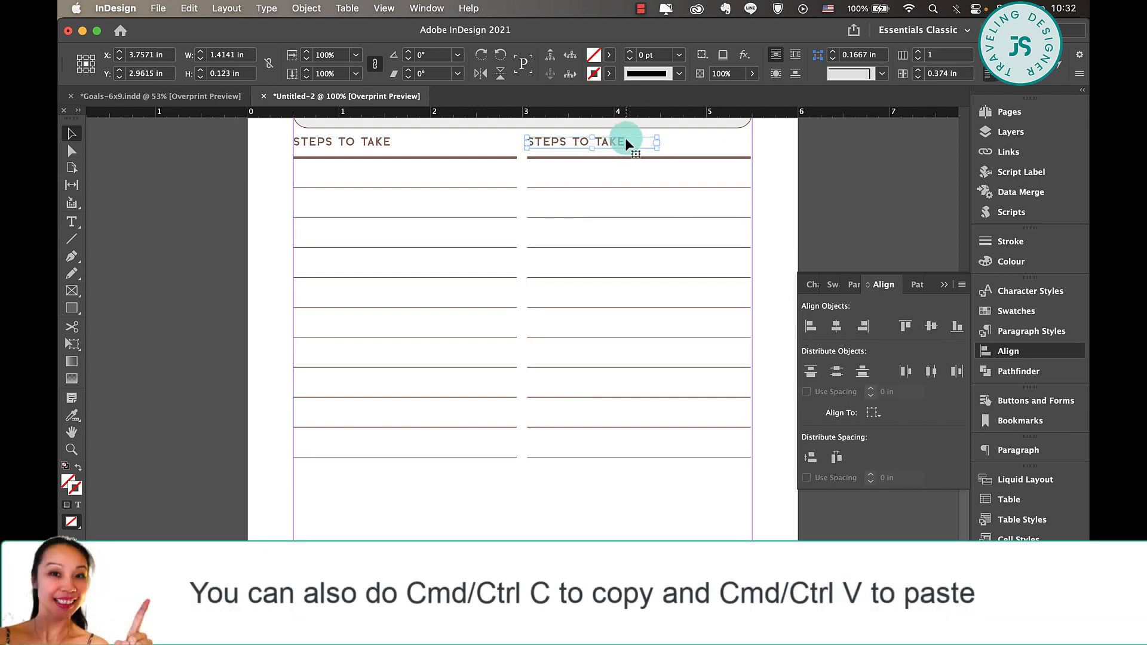
{"action": "triple_click", "coordinate": [625, 138]}
{"action": "type", "text": "s"}
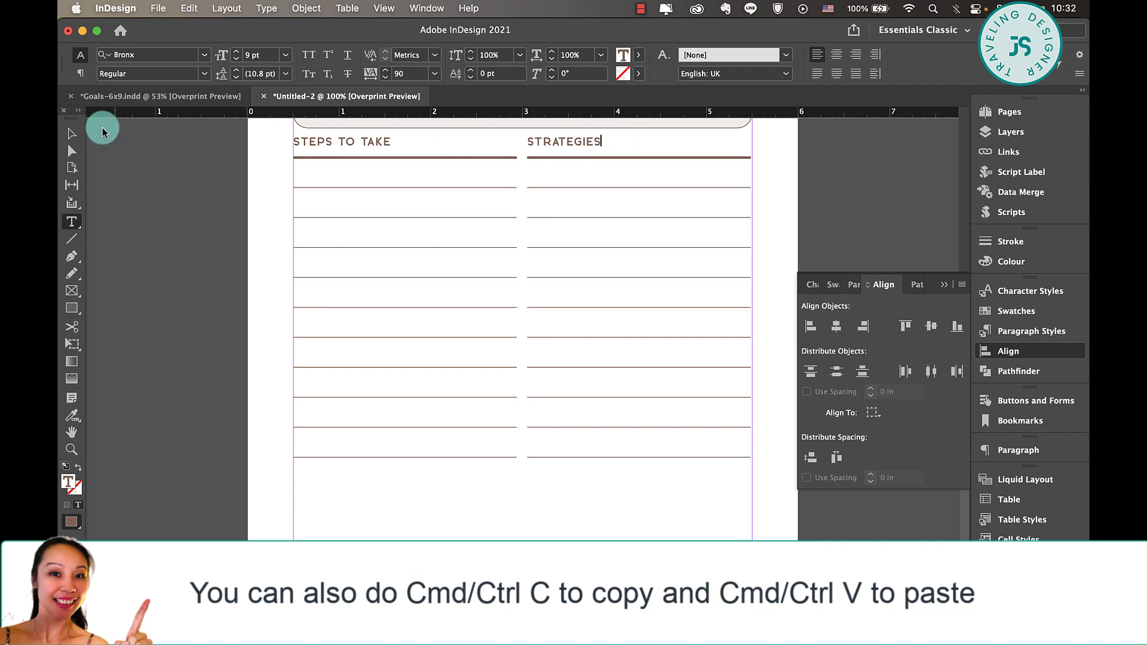
{"action": "left_click", "coordinate": [72, 134]}
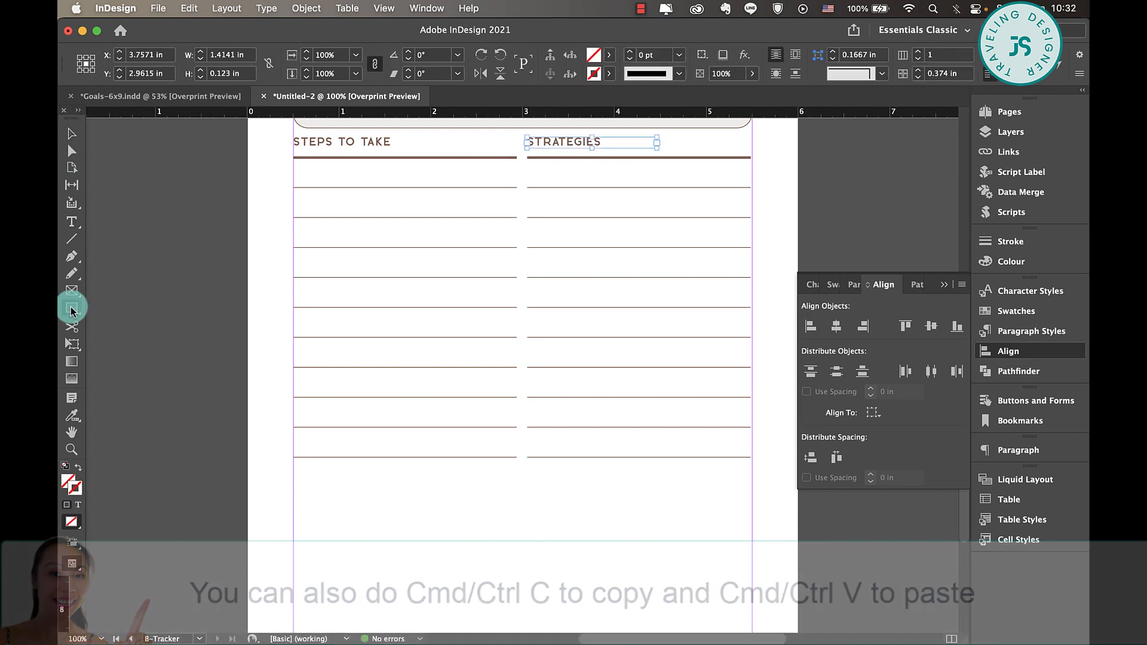
Step: Draw a circle about 0.12 in wide at the start of the "STRATEGIES" table's first row and fill it with C=22 M=45 Y=48 K=41
{"action": "left_click", "coordinate": [71, 308]}
{"action": "left_click", "coordinate": [115, 338]}
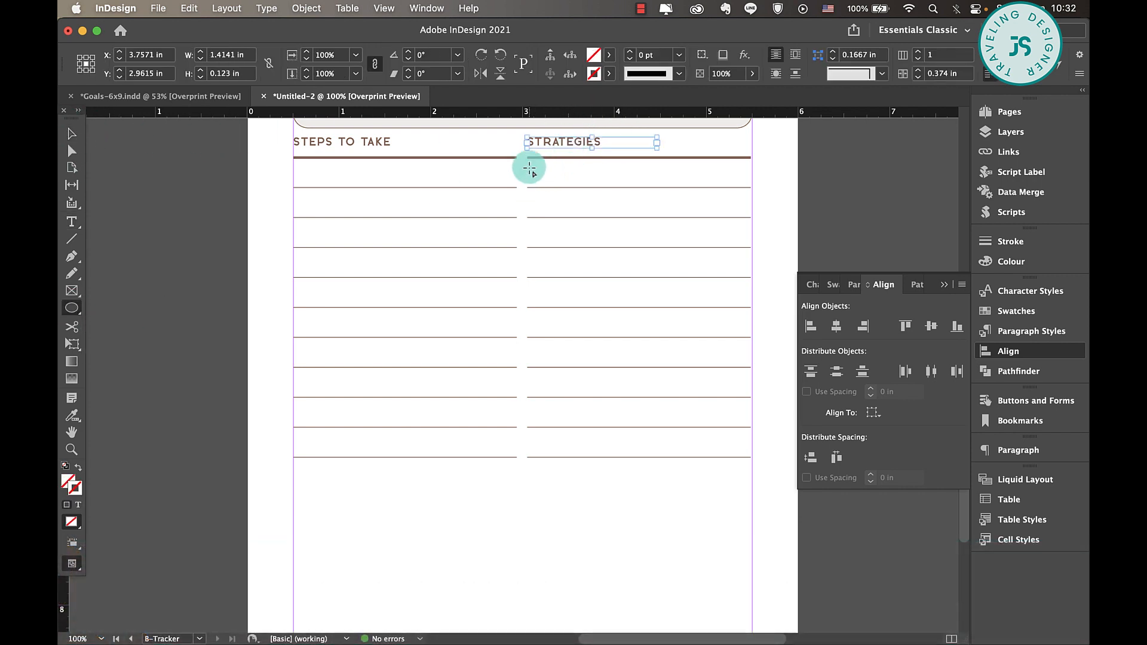
{"action": "left_click_drag", "start_coordinate": [526, 169], "coordinate": [540, 181]}
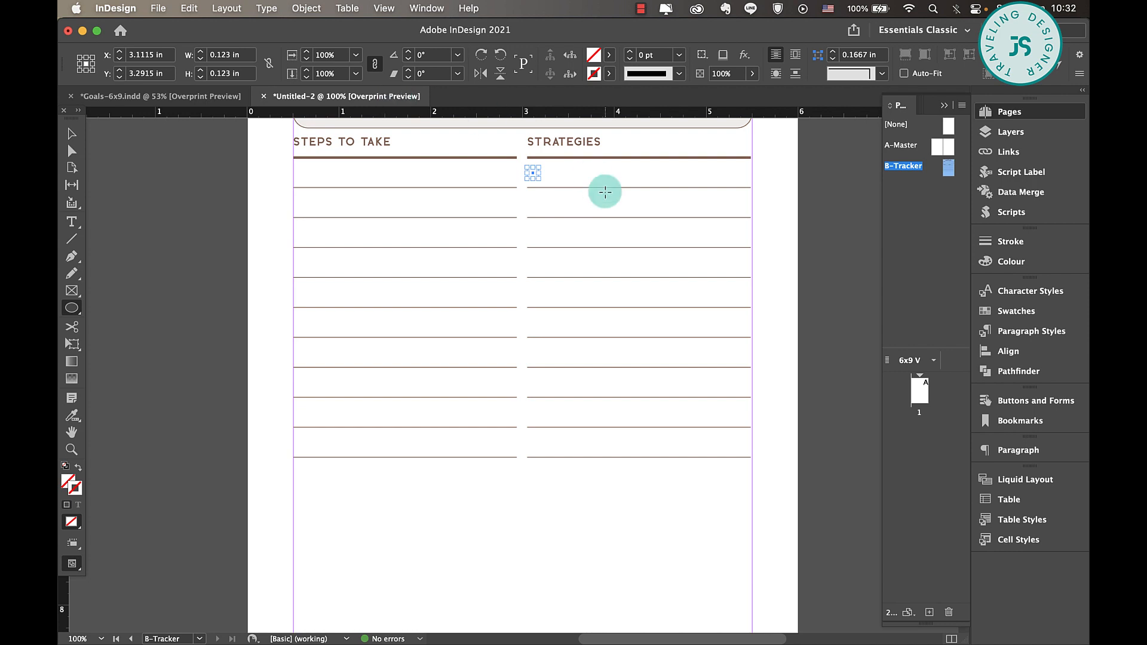
{"action": "left_click", "coordinate": [608, 54]}
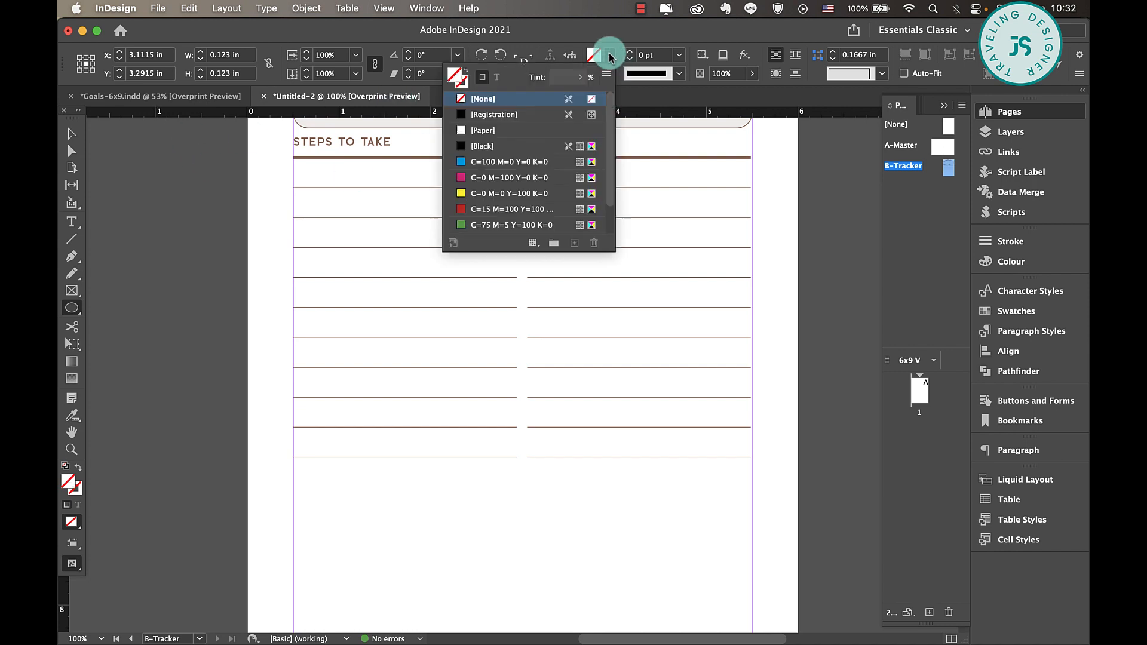
{"action": "scroll", "coordinate": [530, 203], "scroll_direction": "down", "scroll_amount": 2}
{"action": "left_click", "coordinate": [495, 225]}
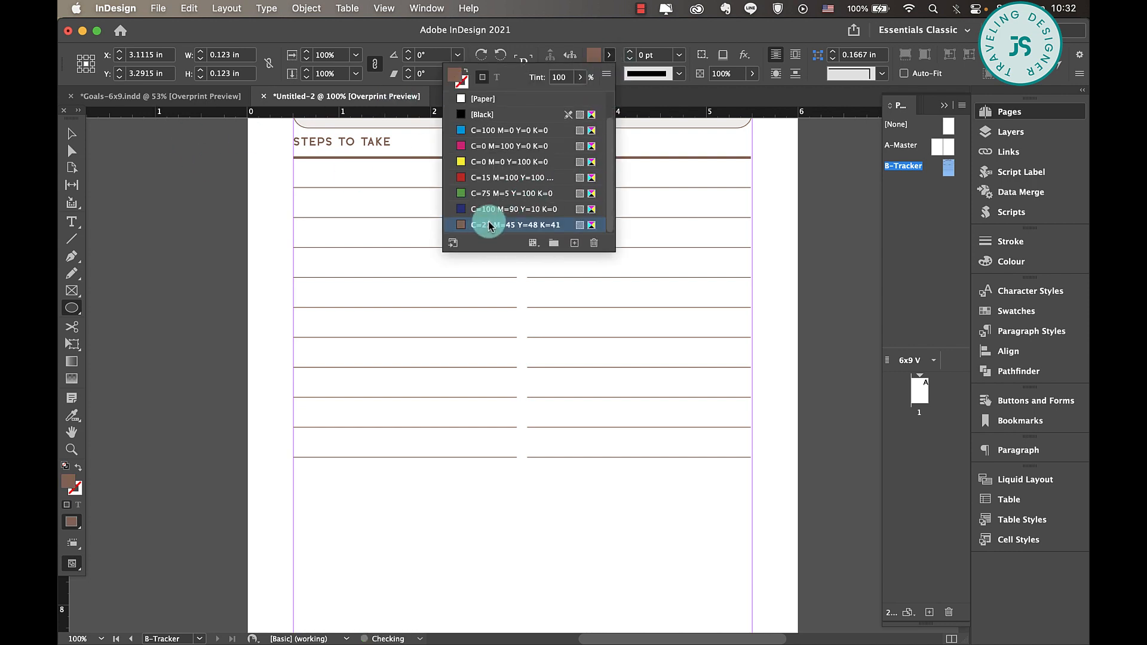
{"action": "left_click", "coordinate": [564, 82]}
{"action": "left_click", "coordinate": [563, 82]}
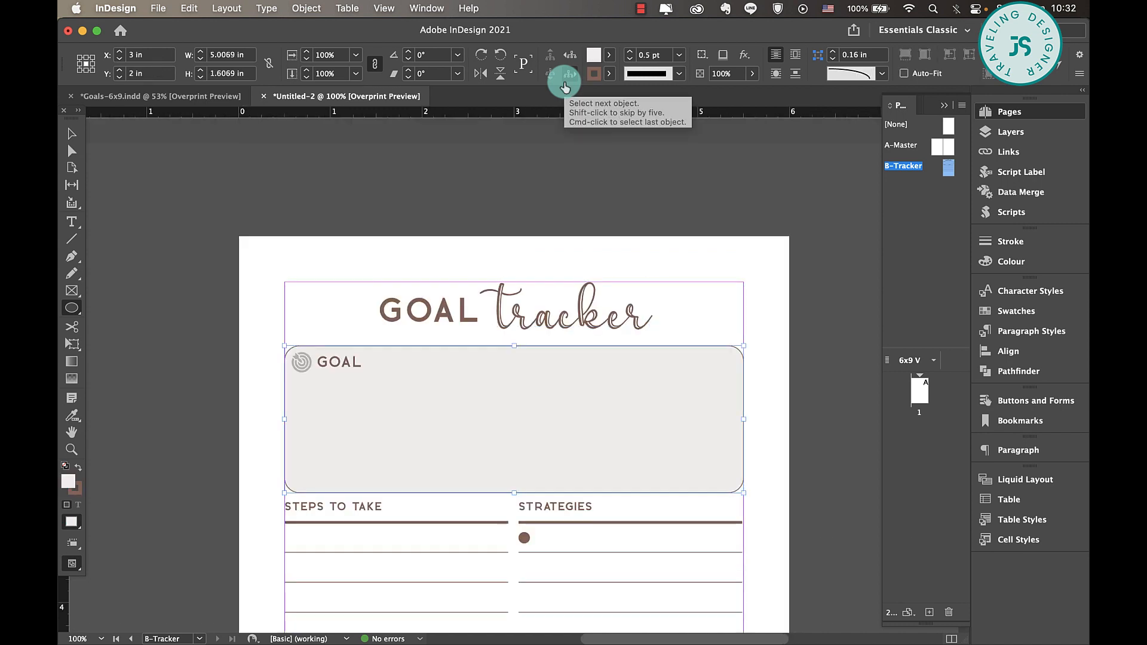
Step: Duplicate the brown circle to the start of the first row under "STEPS TO TAKE"
{"action": "scroll", "coordinate": [543, 256], "scroll_direction": "down", "scroll_amount": 10}
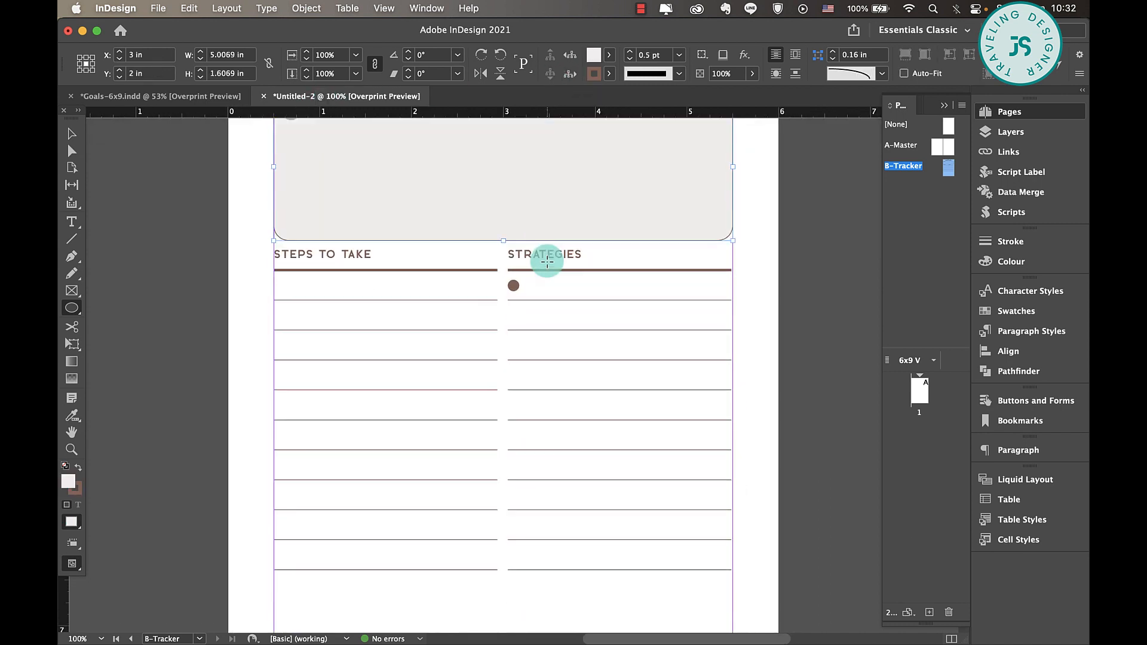
{"action": "scroll", "coordinate": [547, 261], "scroll_direction": "up", "scroll_amount": 3}
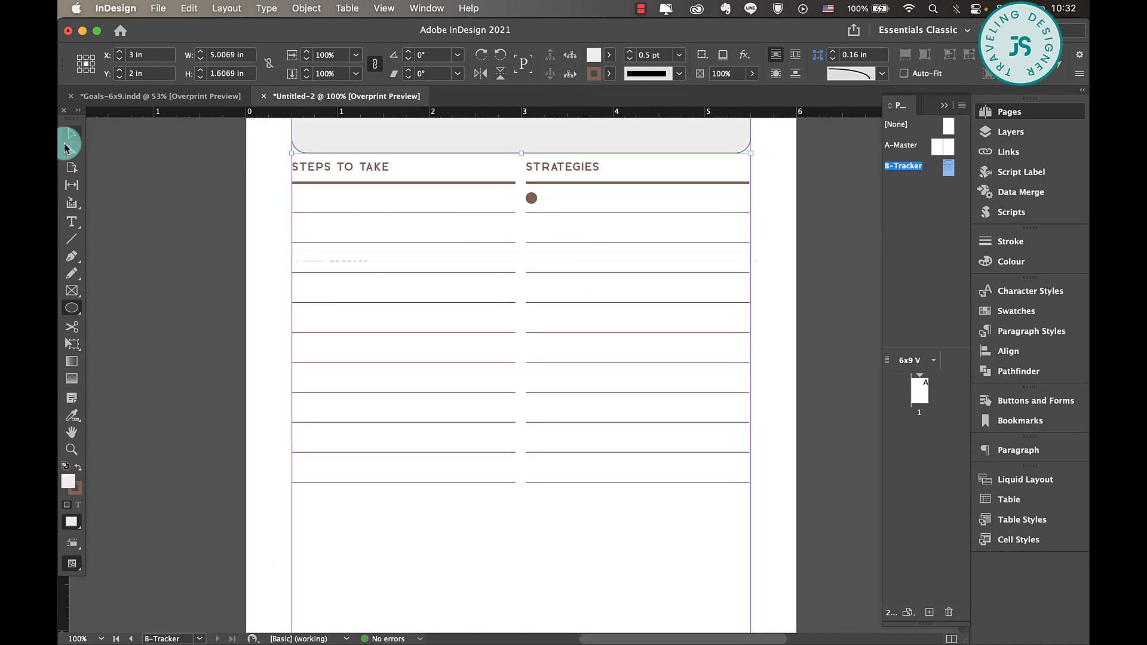
{"action": "left_click", "coordinate": [532, 199]}
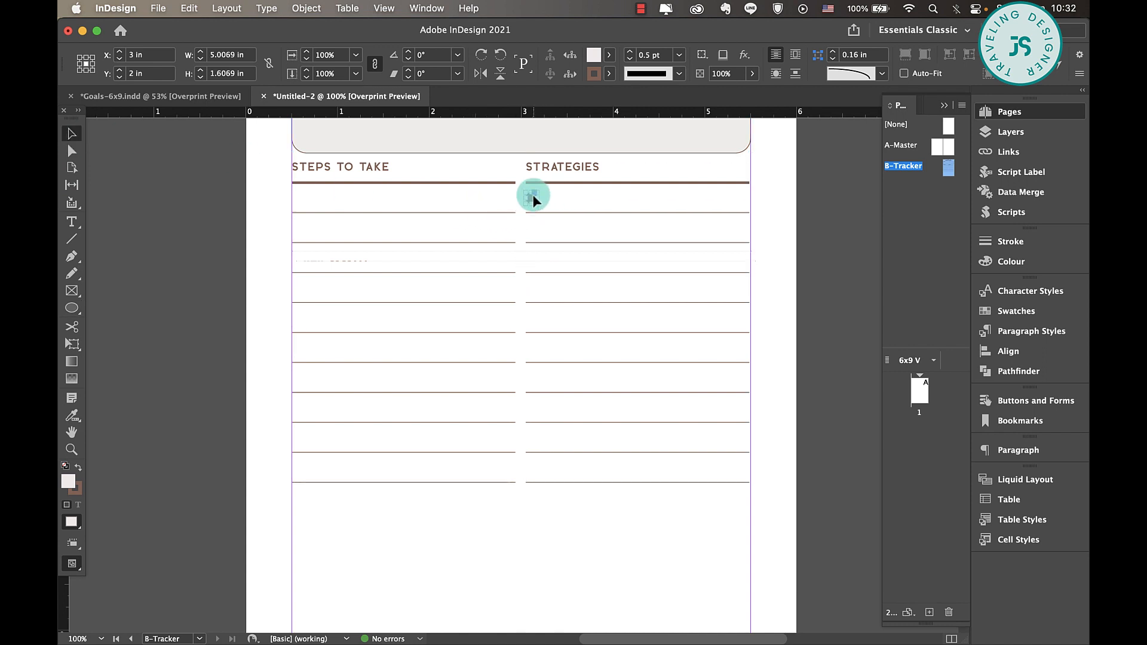
{"action": "left_click_drag", "start_coordinate": [532, 199], "coordinate": [298, 199]}
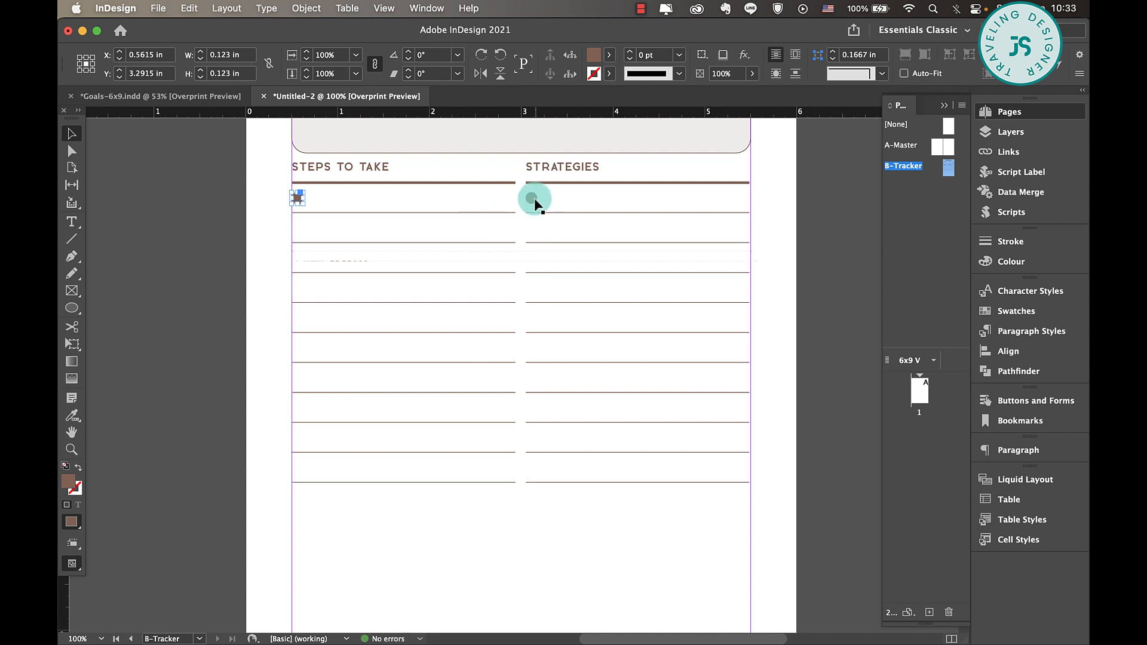
Step: Duplicate the pair of brown circles down the remaining rows of both the "STEPS TO TAKE" and "STRATEGIES" tables
{"action": "left_click", "coordinate": [532, 197], "text": "shift"}
{"action": "left_click_drag", "start_coordinate": [531, 200], "coordinate": [530, 228]}
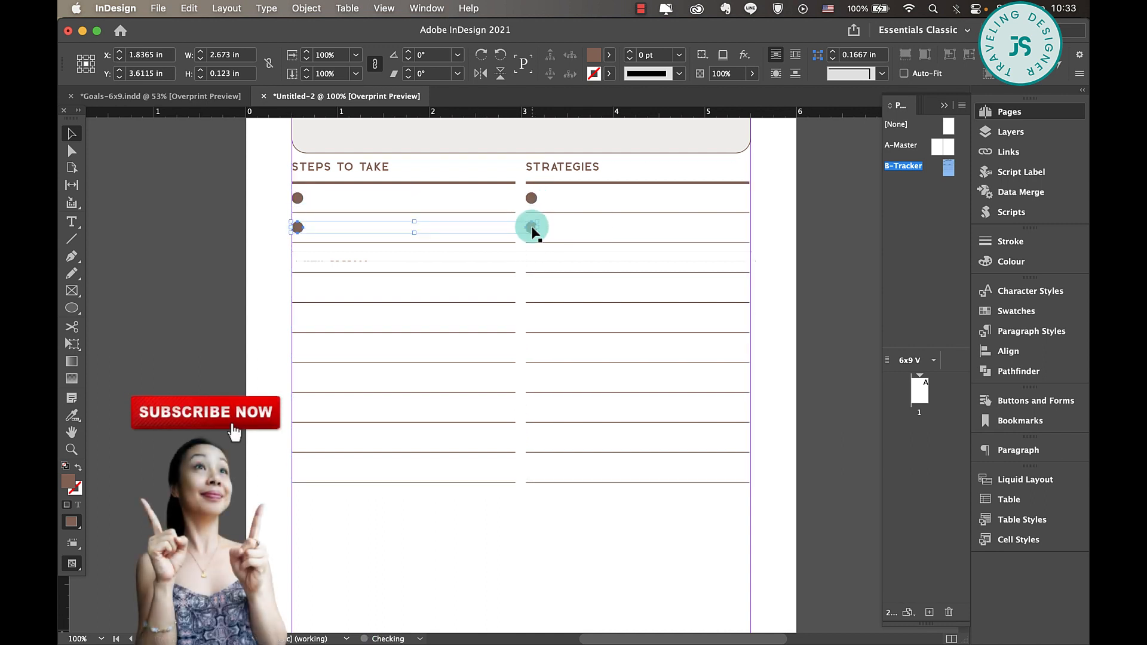
{"action": "left_click", "coordinate": [296, 197], "text": "shift"}
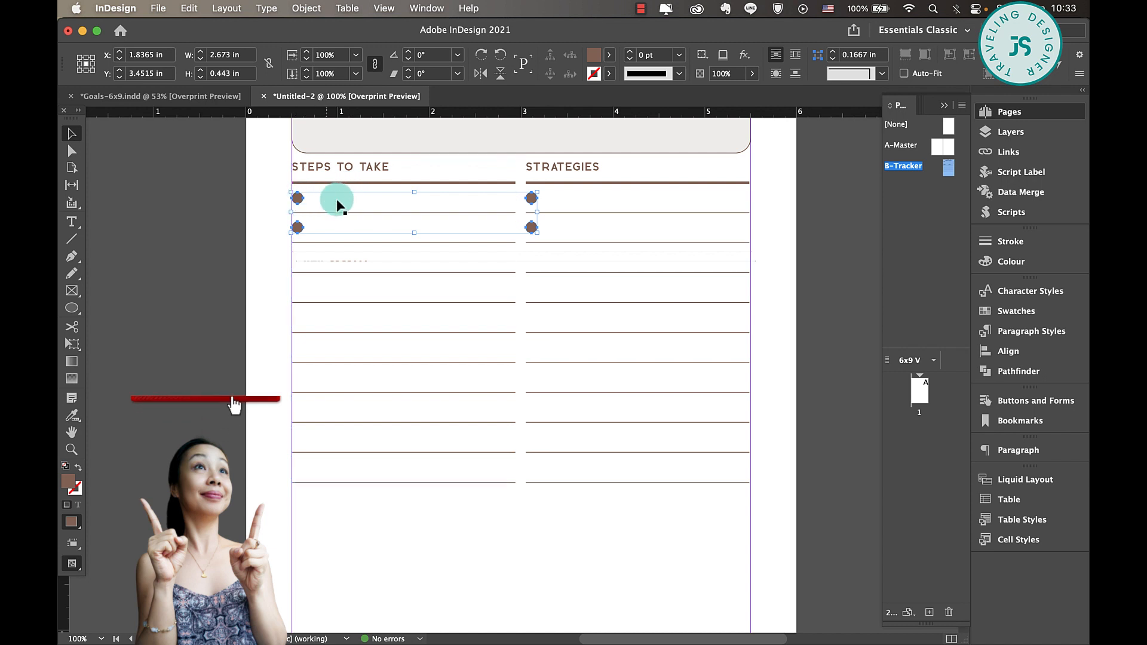
{"action": "left_click_drag", "start_coordinate": [531, 230], "coordinate": [530, 466]}
{"action": "left_click", "coordinate": [227, 184]}
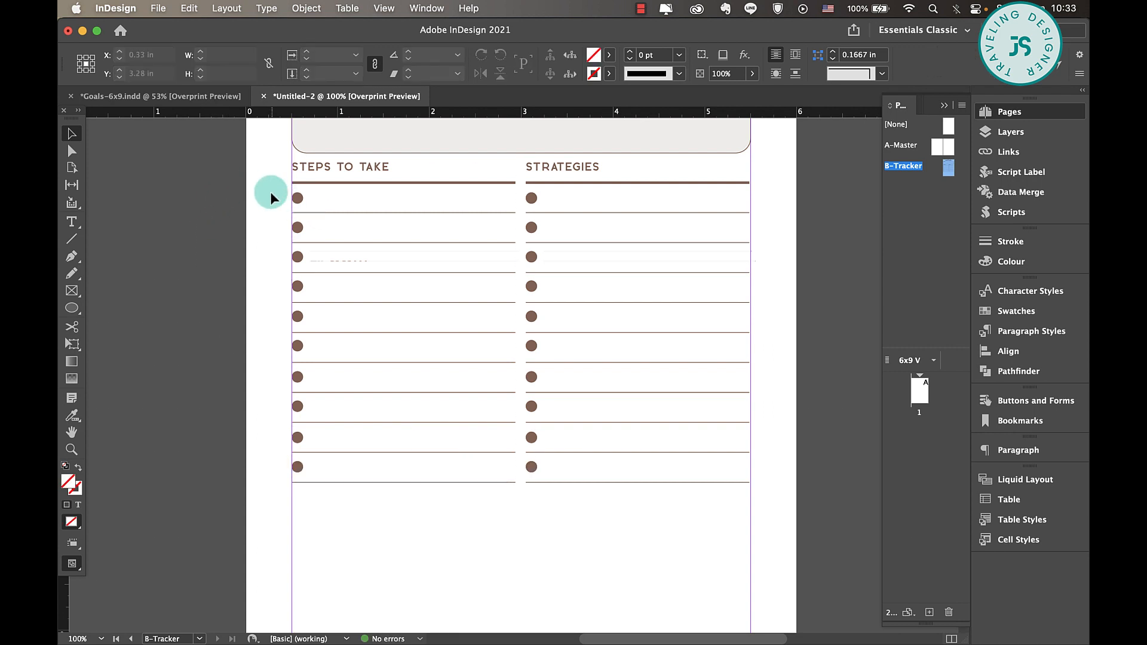
Step: Distribute the vertical spacing evenly between the circles in each of the two tables
{"action": "left_click_drag", "start_coordinate": [269, 191], "coordinate": [303, 476]}
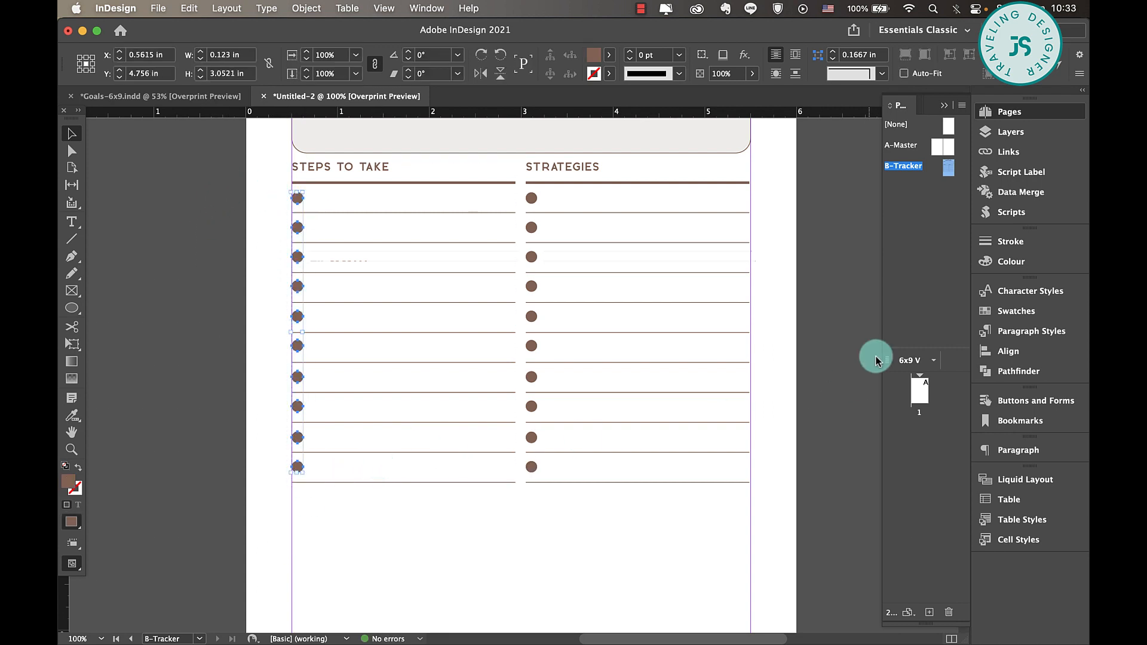
{"action": "left_click", "coordinate": [1009, 352]}
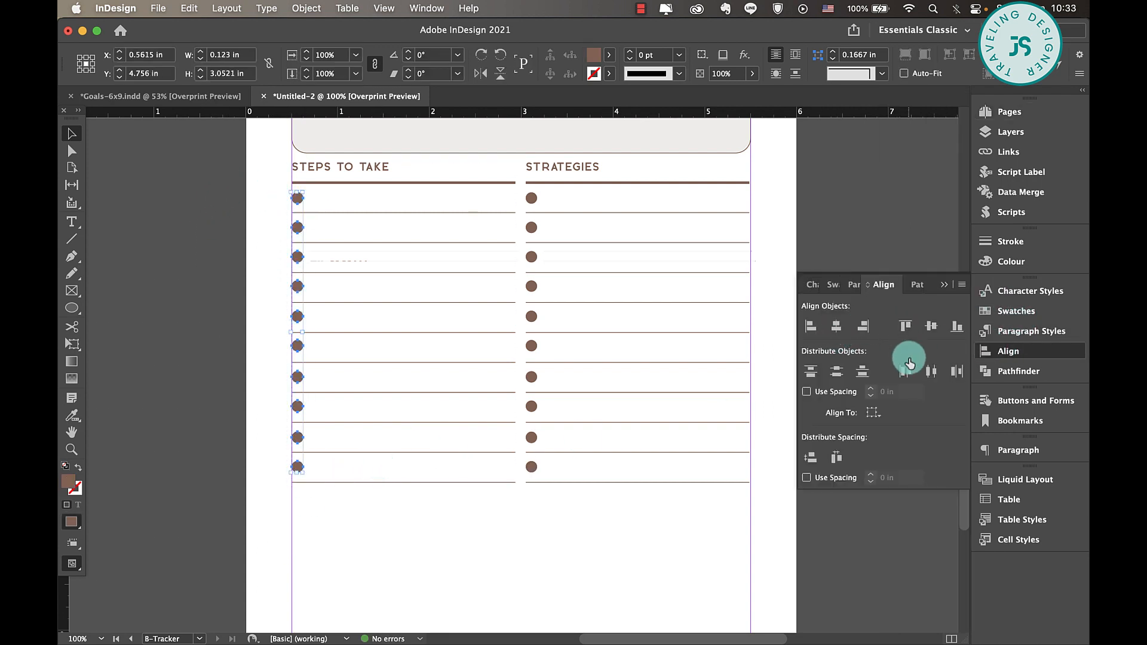
{"action": "left_click", "coordinate": [810, 457]}
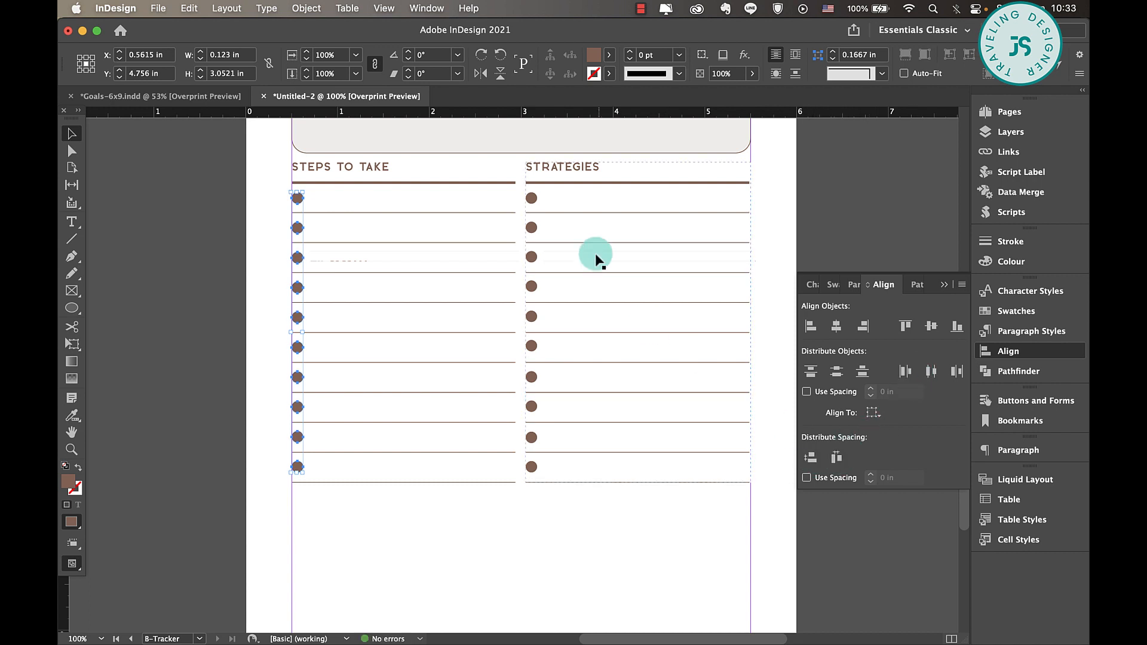
{"action": "left_click_drag", "start_coordinate": [562, 367], "coordinate": [529, 480]}
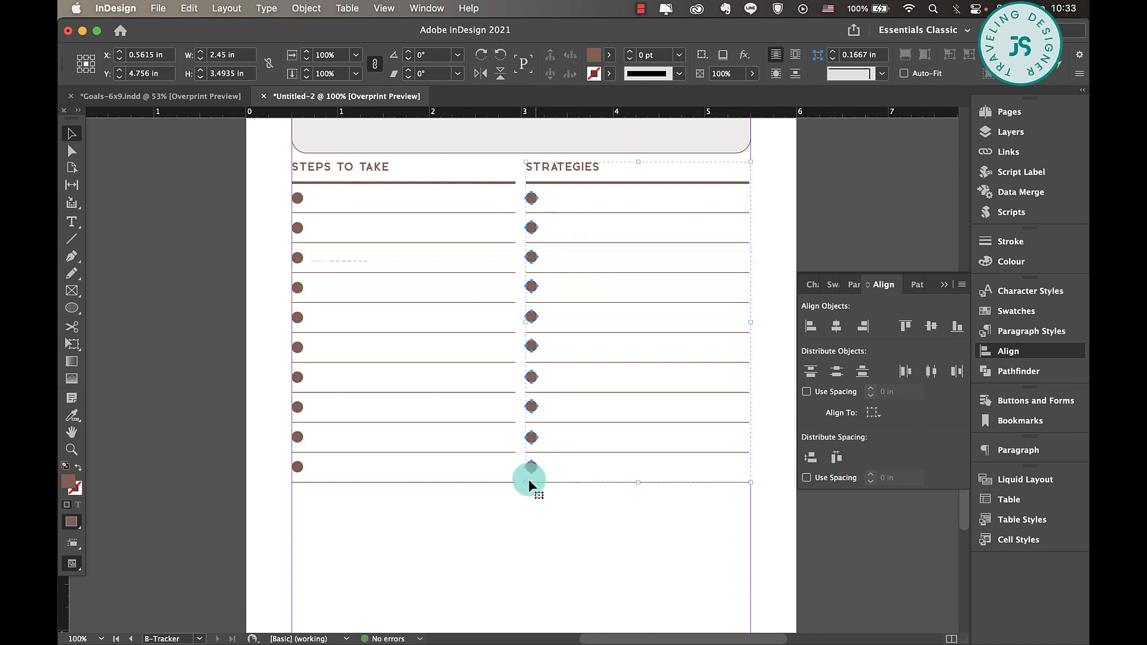
{"action": "left_click", "coordinate": [809, 457]}
{"action": "left_click", "coordinate": [650, 535]}
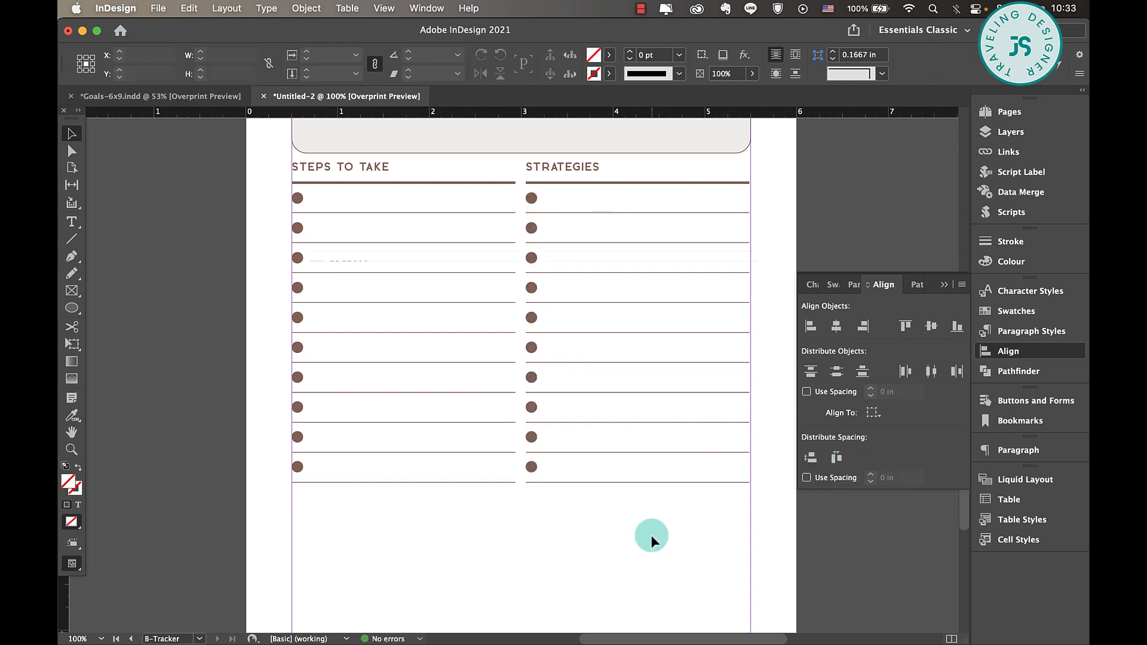
Step: Duplicate the "STEPS TO TAKE" label below its table and enlarge the frame to about 2.45 by 0.29 in
{"action": "left_click_drag", "start_coordinate": [376, 169], "coordinate": [381, 500]}
{"action": "scroll", "coordinate": [485, 505], "scroll_direction": "down", "scroll_amount": 3}
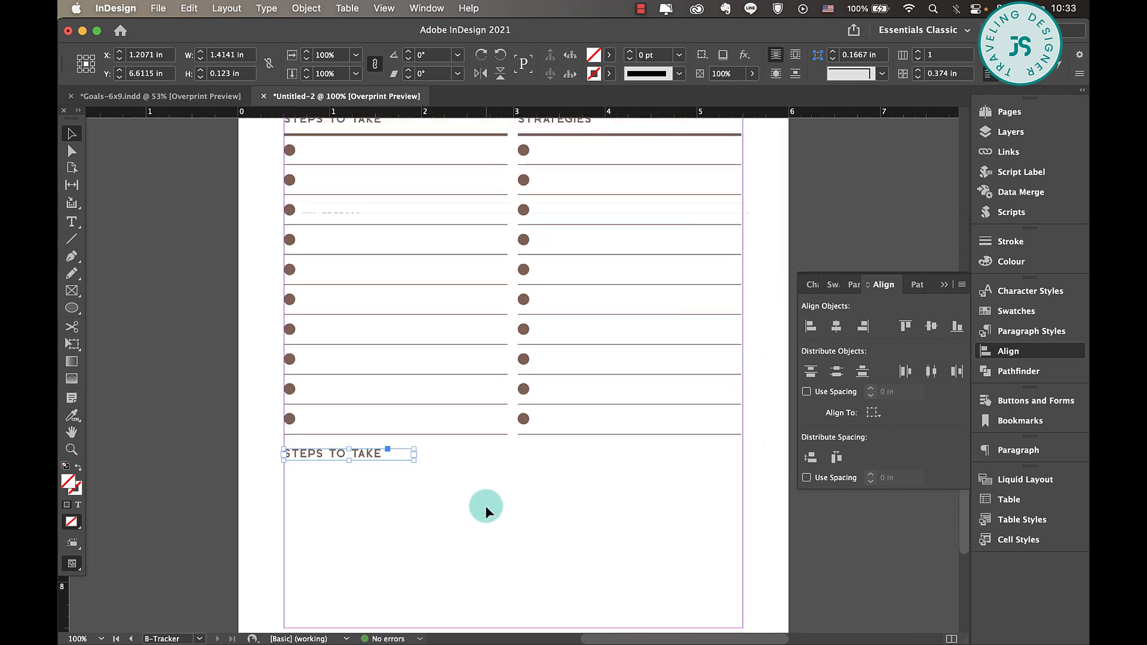
{"action": "left_click_drag", "start_coordinate": [409, 406], "coordinate": [502, 422]}
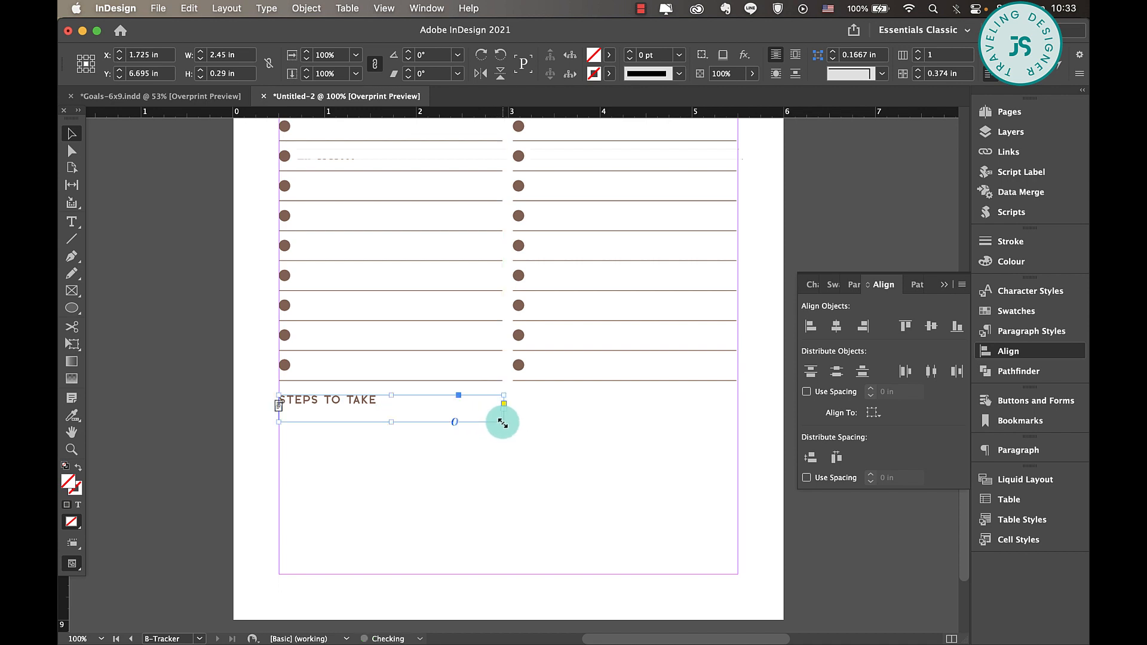
Step: Replace the duplicated label's text with "DEADLINE:" and set its baseline shift to -4 pt
{"action": "double_click", "coordinate": [409, 406]}
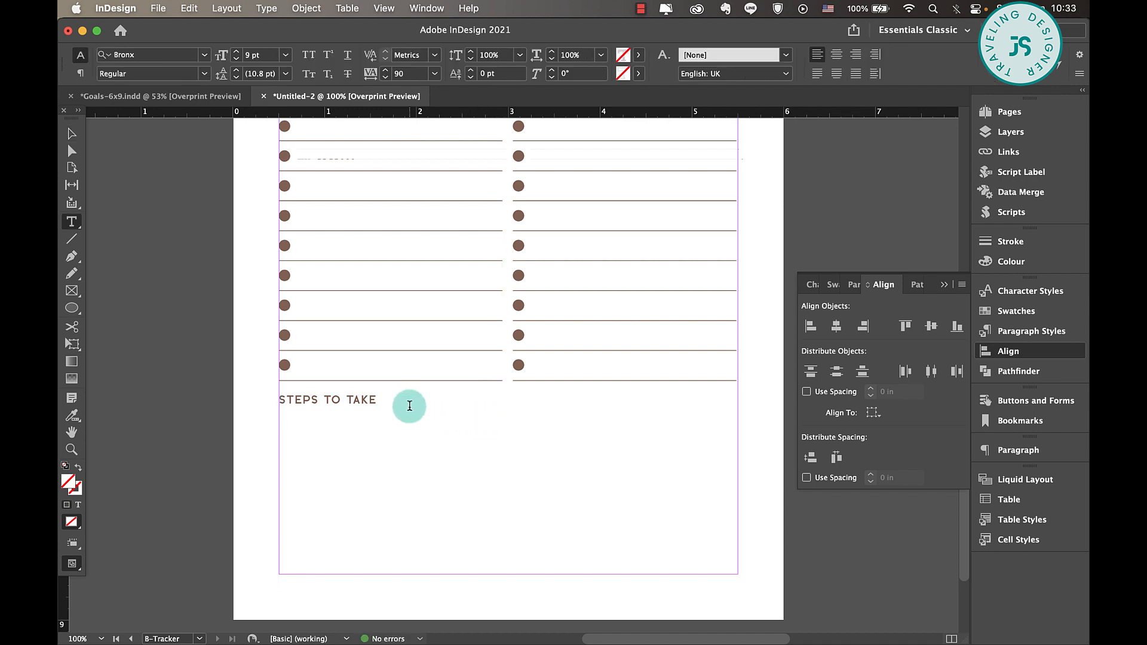
{"action": "key", "text": "super+a"}
{"action": "type", "text": "DE"}
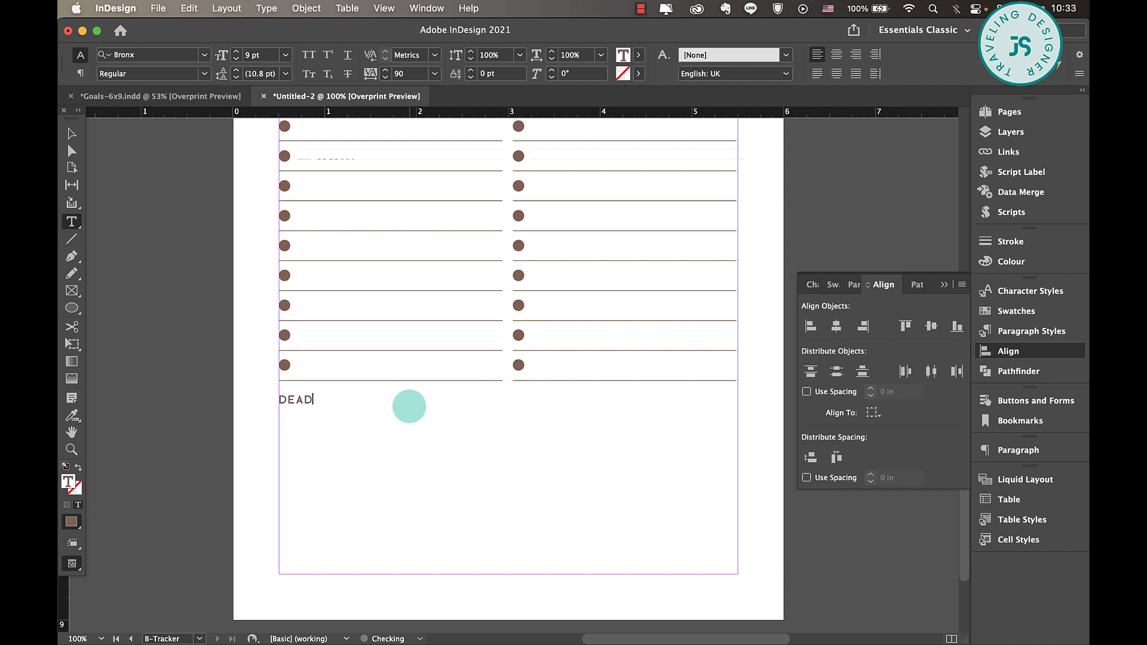
{"action": "key", "text": "super+a"}
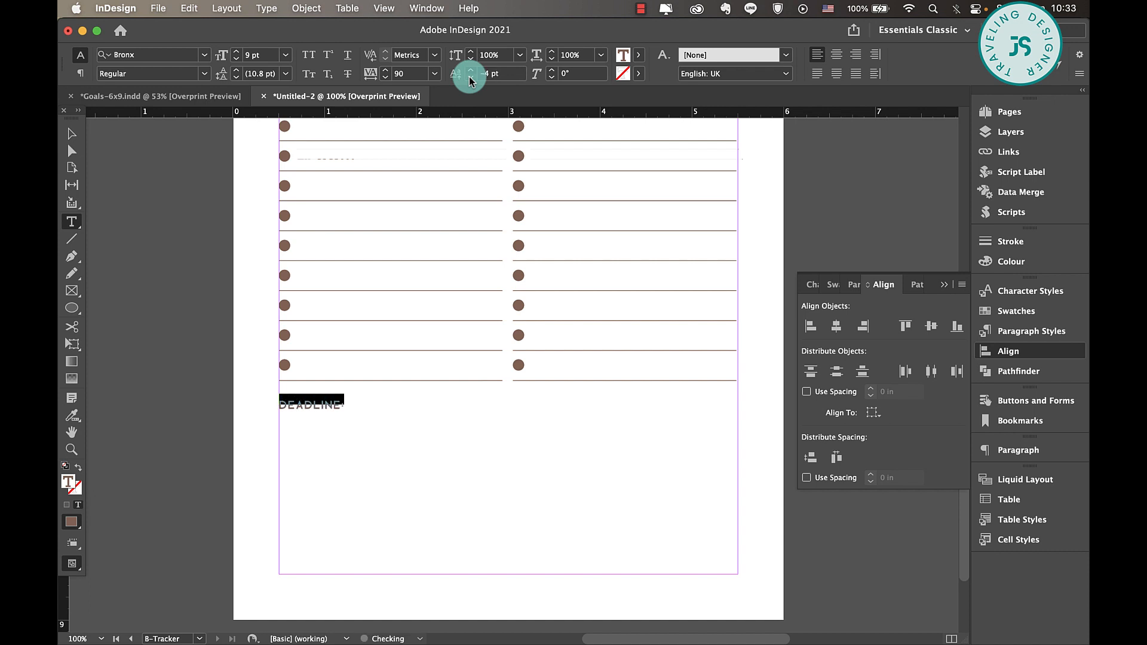
{"action": "left_click", "coordinate": [67, 130]}
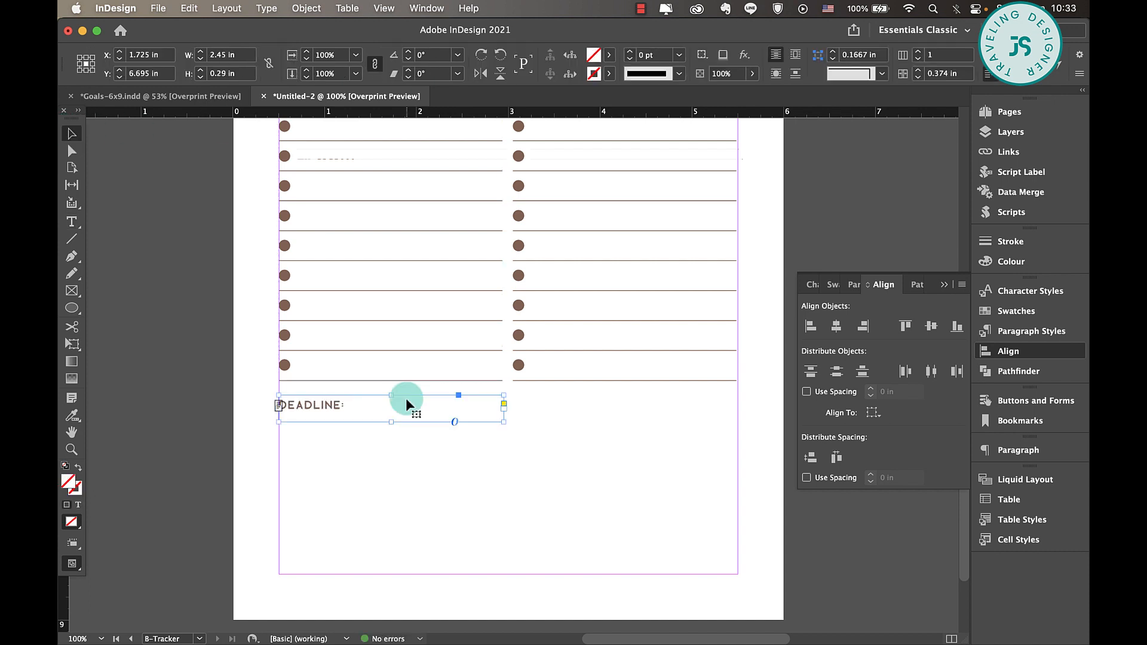
Step: Fill the "DEADLINE:" frame with a light tint of C=22 M=45 Y=48 K=41 and lower its text slightly
{"action": "left_click", "coordinate": [609, 54]}
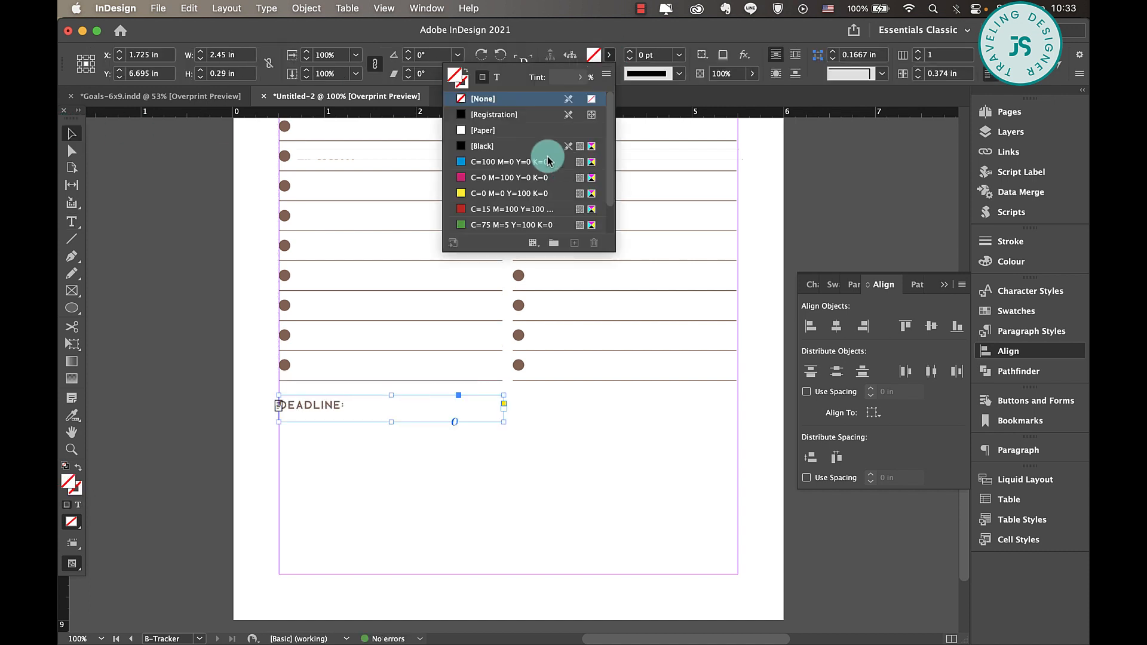
{"action": "left_click", "coordinate": [478, 224]}
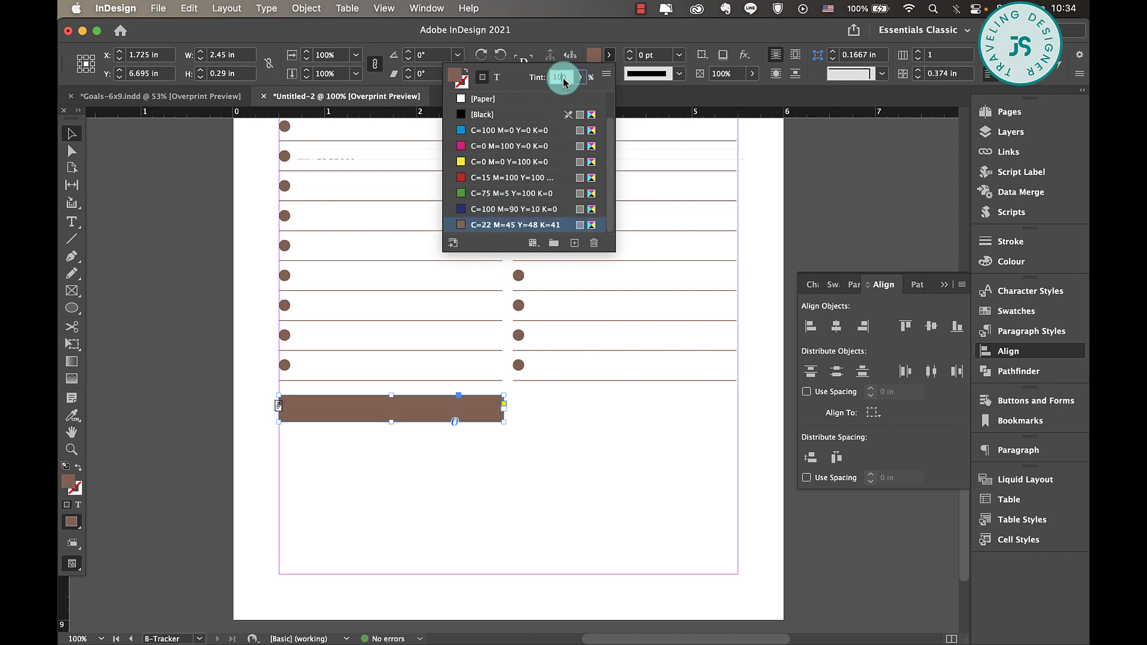
{"action": "key", "text": "Return"}
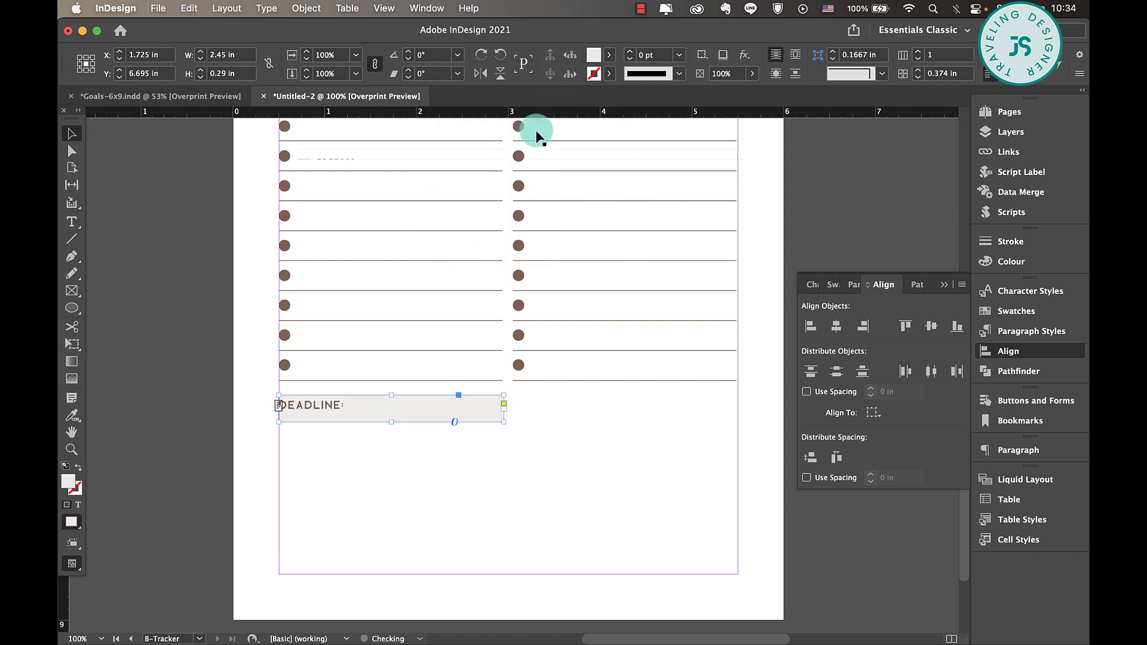
{"action": "left_click", "coordinate": [72, 133]}
{"action": "left_click", "coordinate": [640, 505]}
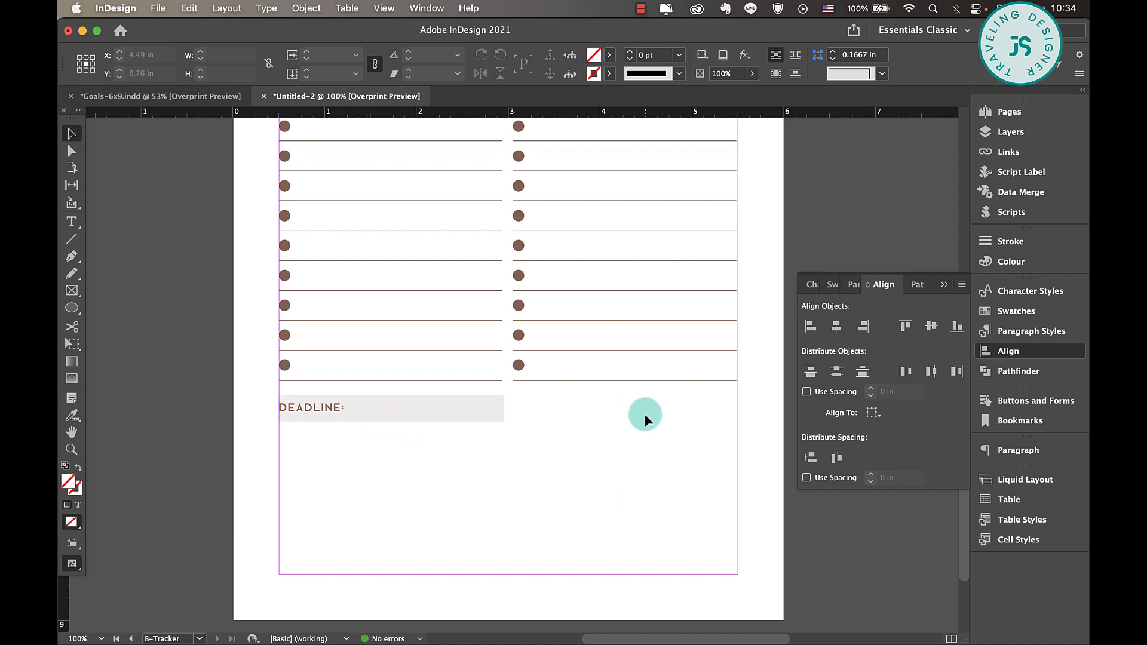
Step: Duplicate the "STRATEGIES" label level with "DEADLINE:", change its text to "ACHIEVED", and fit the frame to the text
{"action": "scroll", "coordinate": [643, 414], "scroll_direction": "up", "scroll_amount": 3}
{"action": "left_click", "coordinate": [547, 160]}
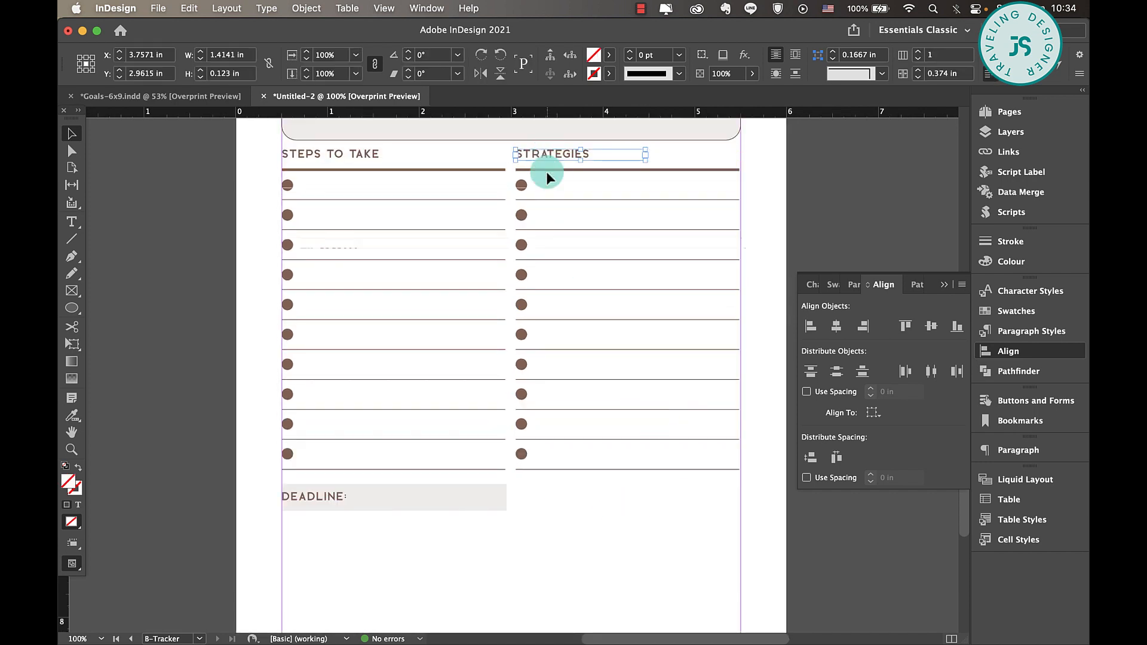
{"action": "left_click_drag", "start_coordinate": [546, 171], "coordinate": [546, 497]}
{"action": "double_click", "coordinate": [545, 497]}
{"action": "type", "text": "AV"}
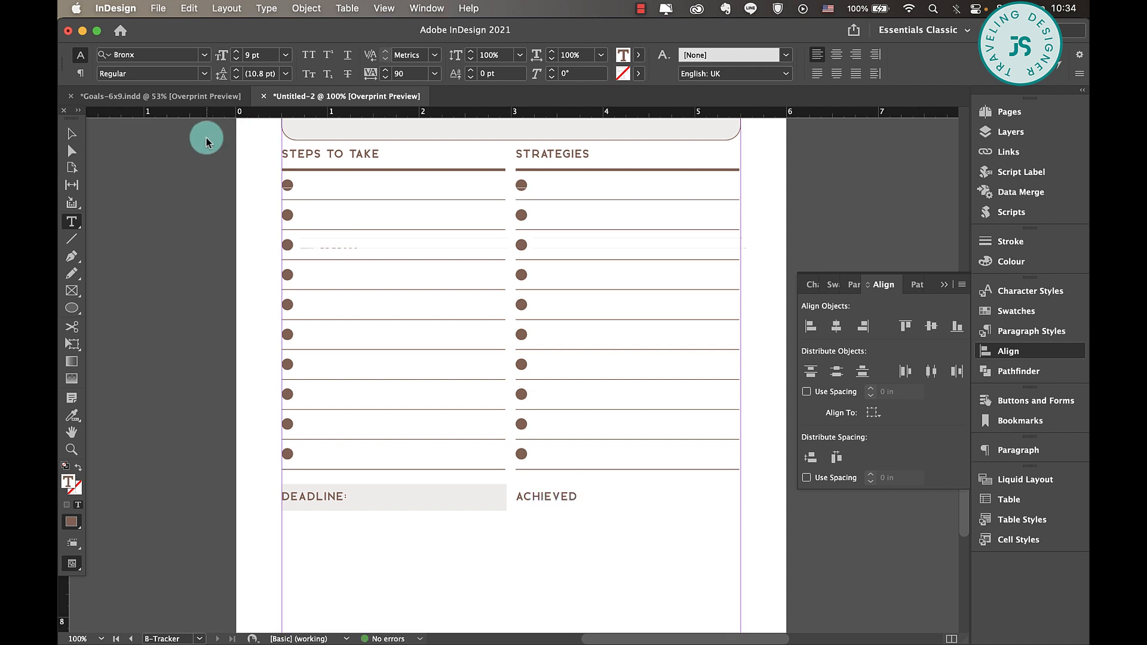
{"action": "left_click", "coordinate": [69, 136]}
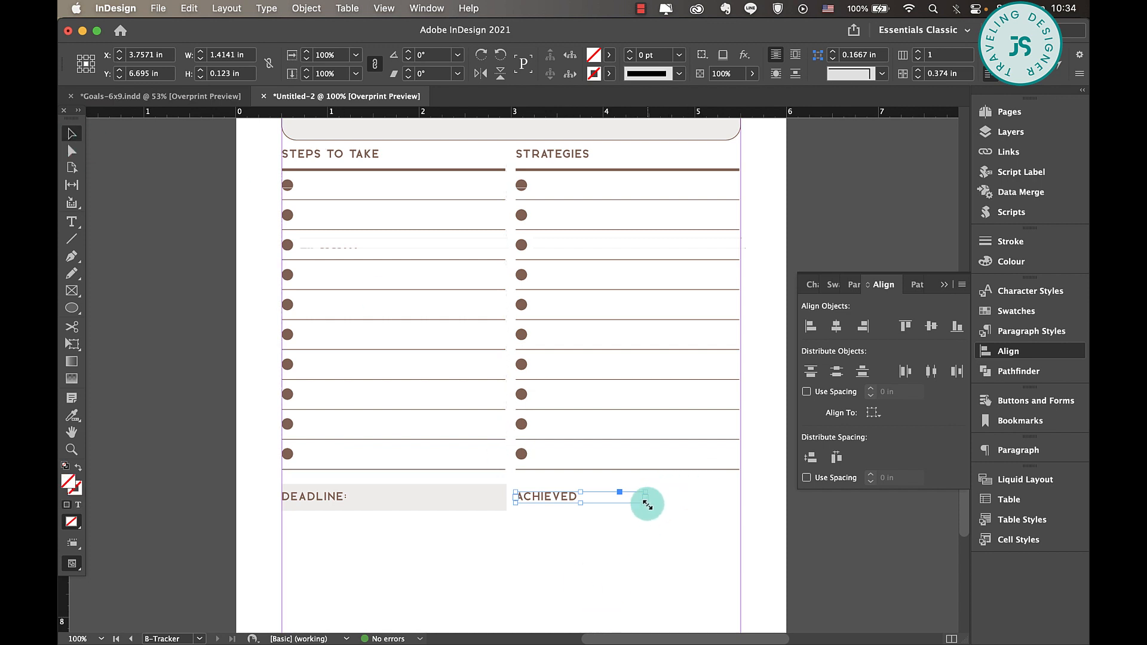
{"action": "double_click", "coordinate": [645, 503]}
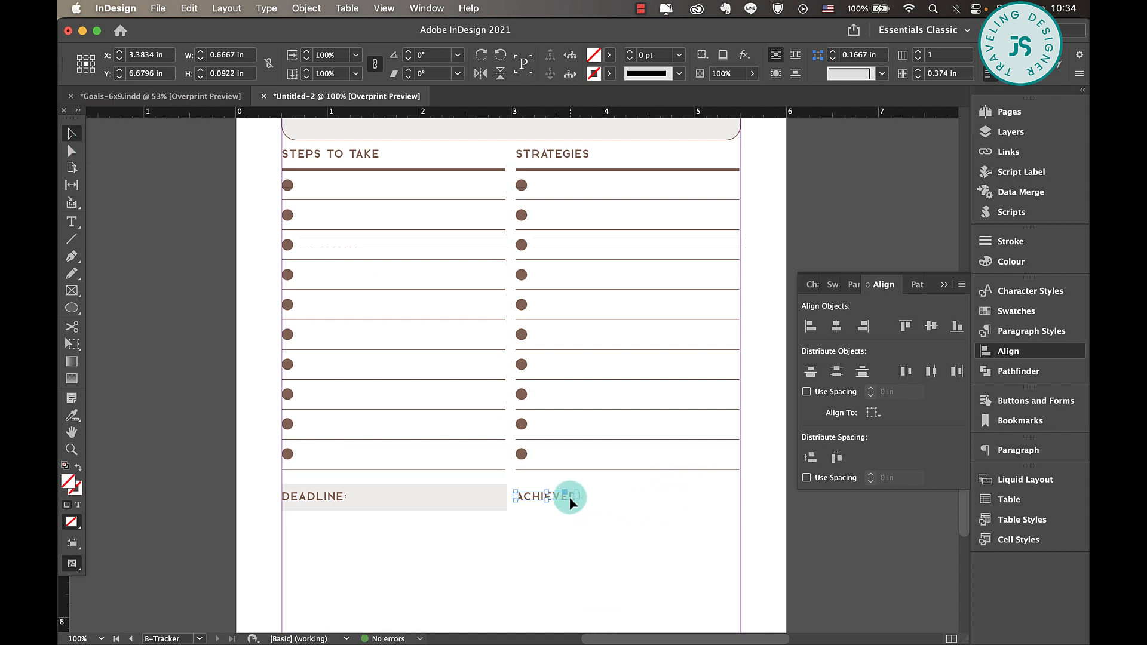
Step: Copy the last "STRATEGIES" bullet circle beside "ACHIEVED" and enlarge it to about 0.26 in wide
{"action": "left_click", "coordinate": [525, 450]}
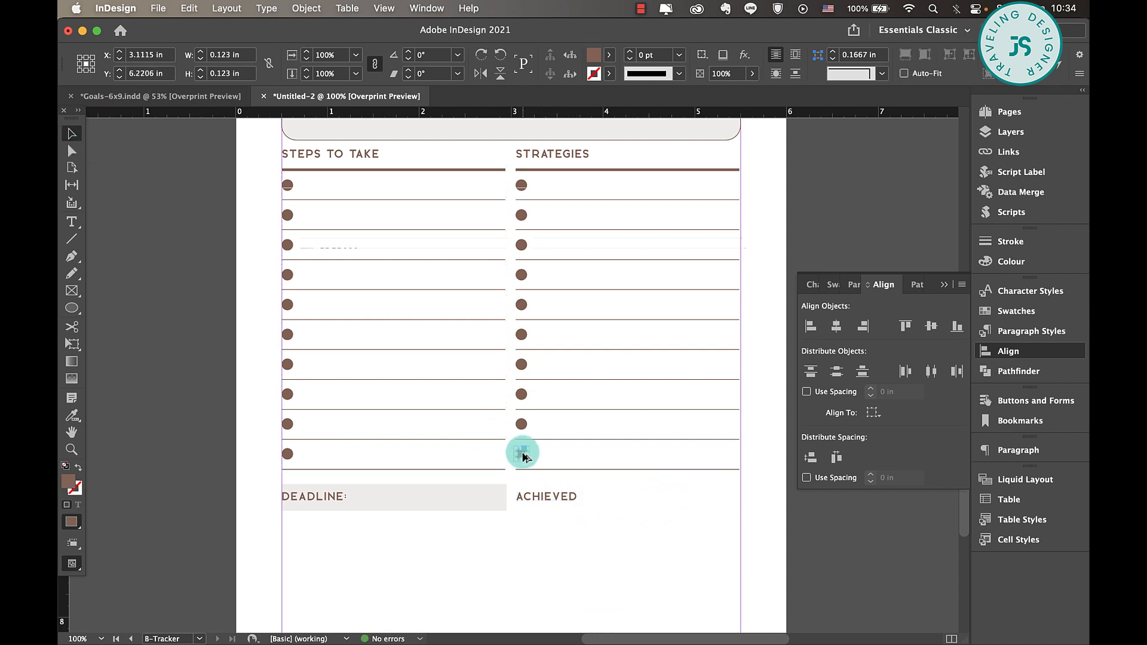
{"action": "mouse_move", "coordinate": [524, 450]}
{"action": "left_mouse_down"}
{"action": "mouse_move", "coordinate": [593, 468]}
{"action": "mouse_move", "coordinate": [593, 502]}
{"action": "mouse_move", "coordinate": [604, 505]}
{"action": "left_mouse_up"}
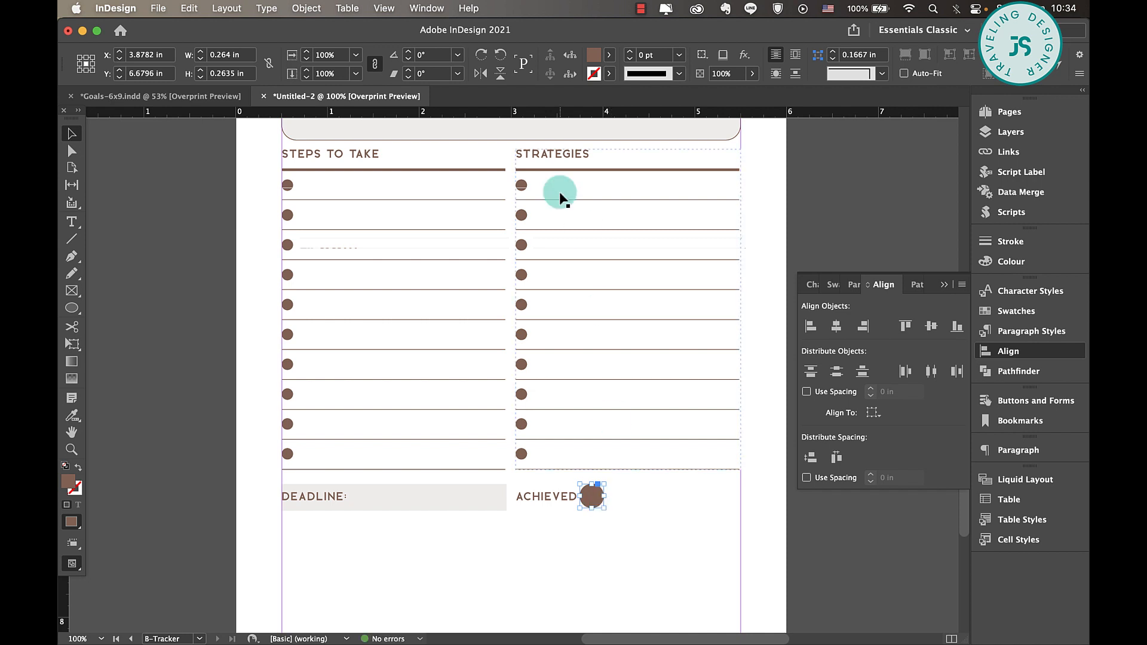
Step: Give the circle beside "ACHIEVED" a 1 pt C=22 M=45 Y=48 K=41 stroke and reduce its fill tint to 10%
{"action": "left_click", "coordinate": [608, 72]}
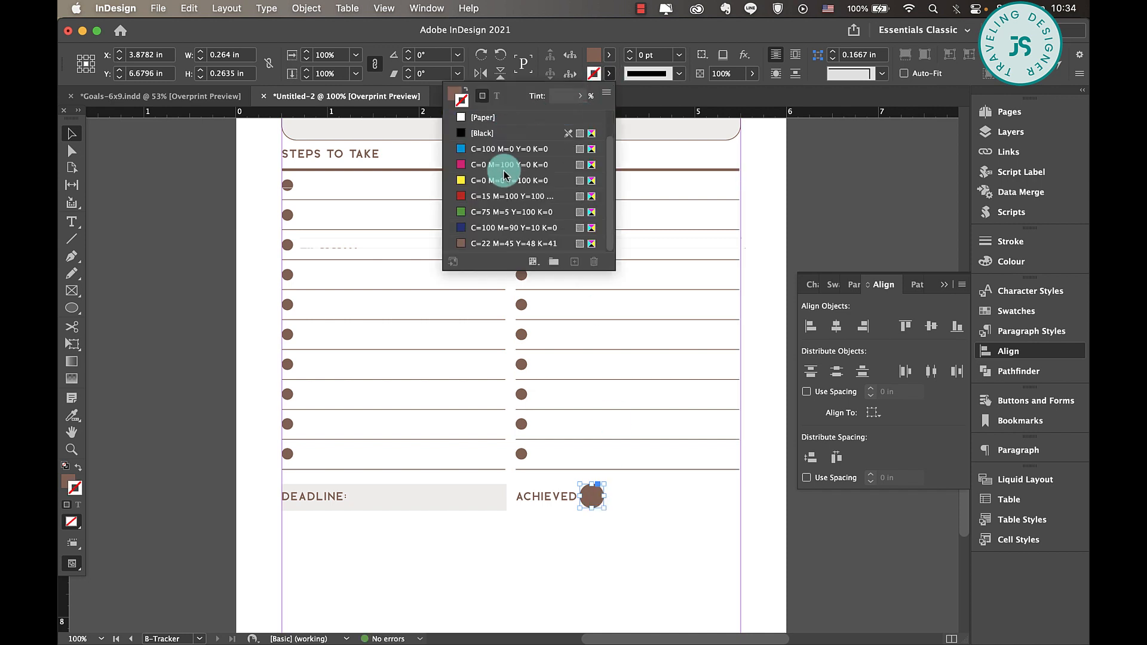
{"action": "left_click", "coordinate": [468, 243]}
{"action": "left_click", "coordinate": [609, 55]}
{"action": "left_click", "coordinate": [568, 77]}
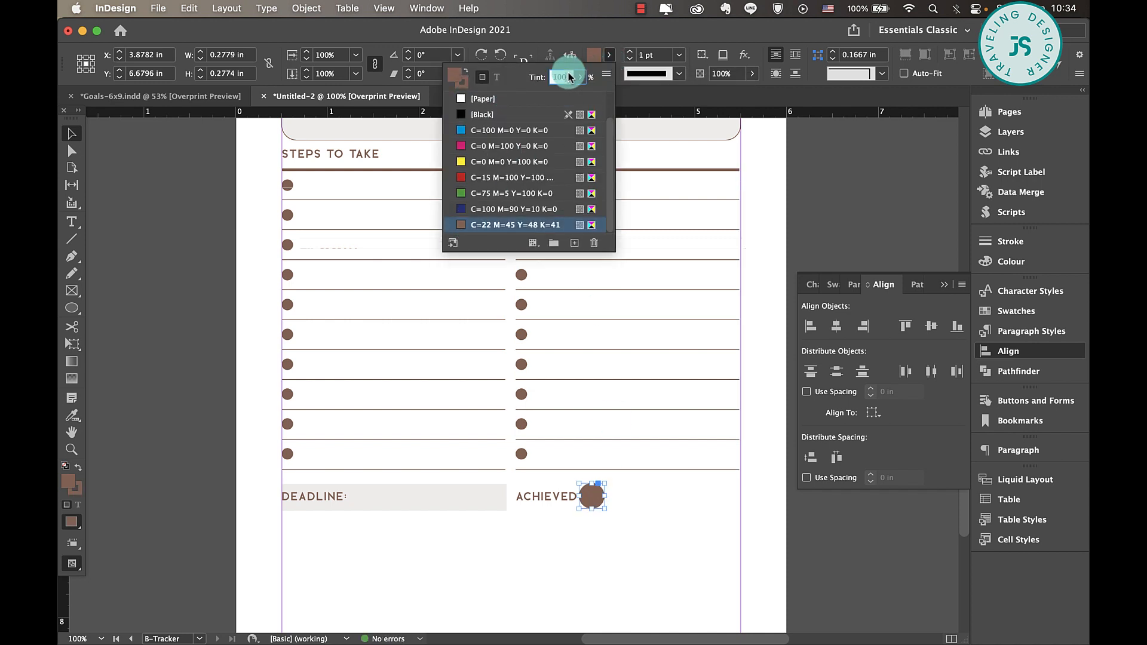
{"action": "type", "text": "10"}
{"action": "key", "text": "Return"}
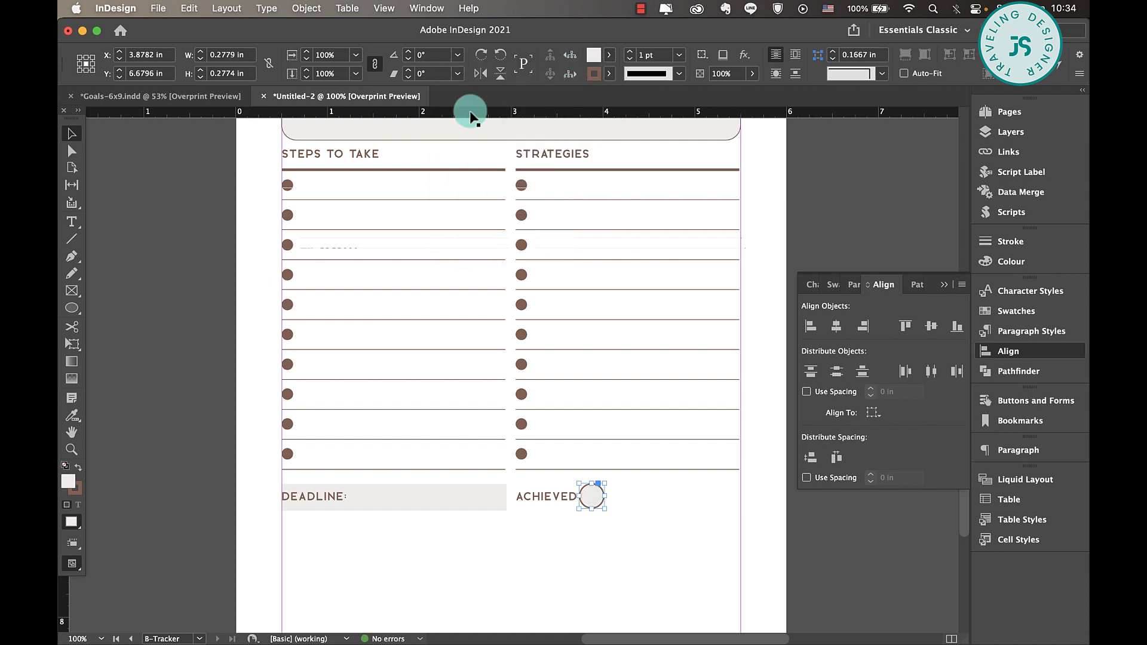
{"action": "left_click", "coordinate": [632, 527]}
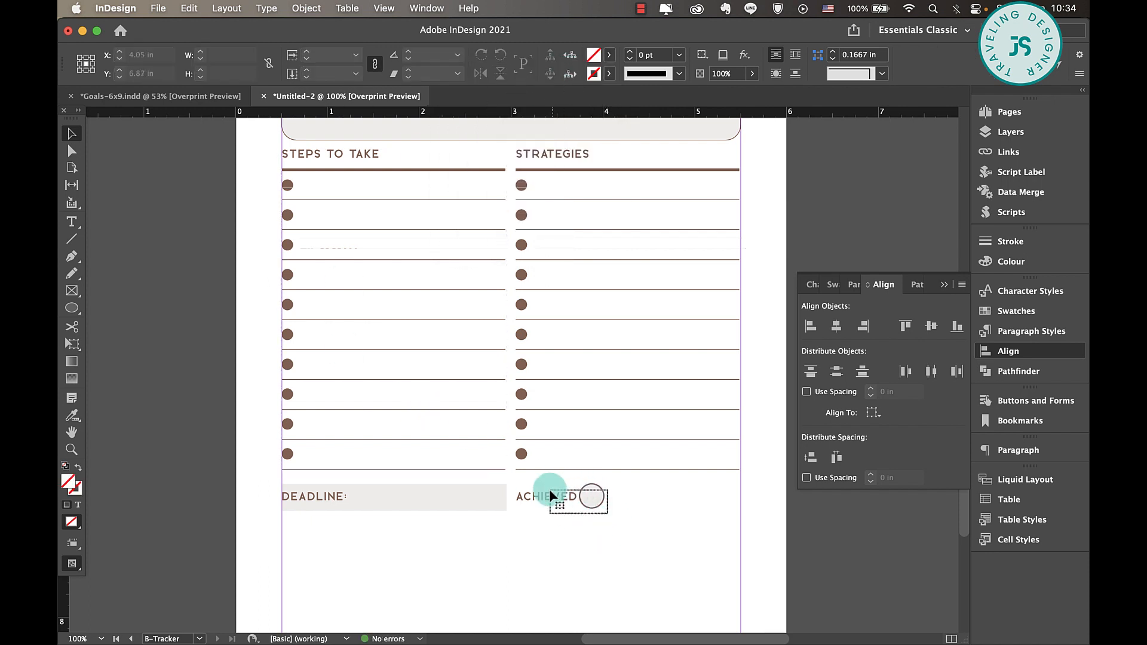
Step: Group the "ACHIEVED" label with its circle and place the group against the page's right margin
{"action": "left_click_drag", "start_coordinate": [550, 490], "coordinate": [725, 495]}
{"action": "key", "text": "super+g"}
{"action": "left_click", "coordinate": [699, 557]}
Step: Copy the goal box with its "GOAL" label and place the duplicate directly beneath the "DEADLINE:" and "ACHIEVED" row
{"action": "scroll", "coordinate": [698, 557], "scroll_direction": "down", "scroll_amount": 5}
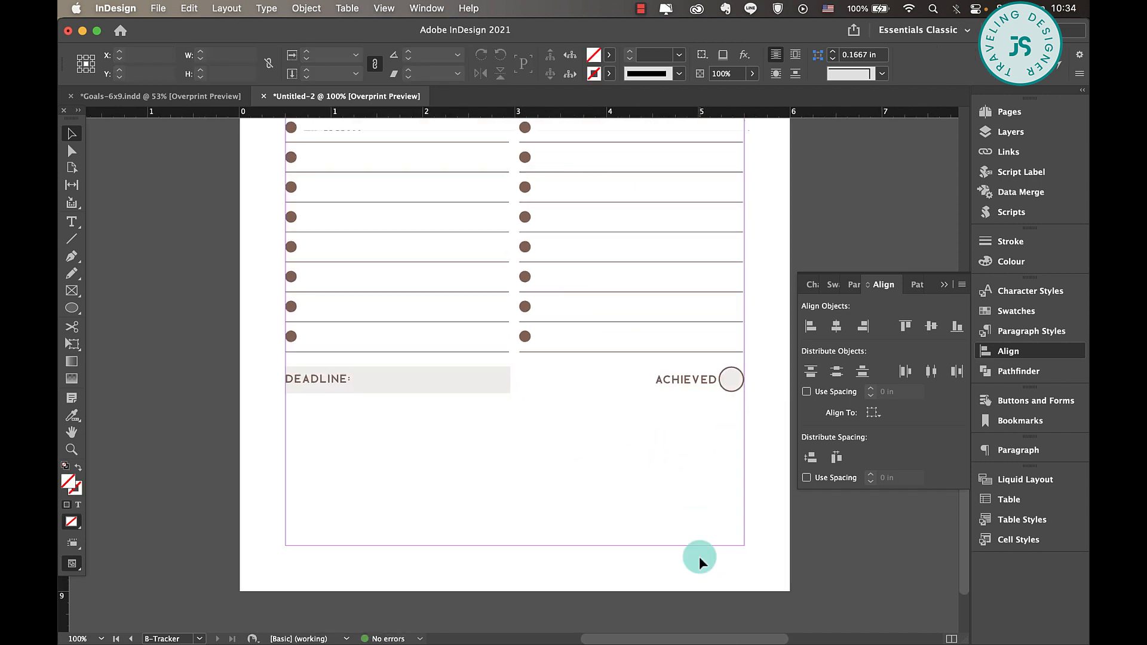
{"action": "scroll", "coordinate": [242, 267], "scroll_direction": "up", "scroll_amount": 10}
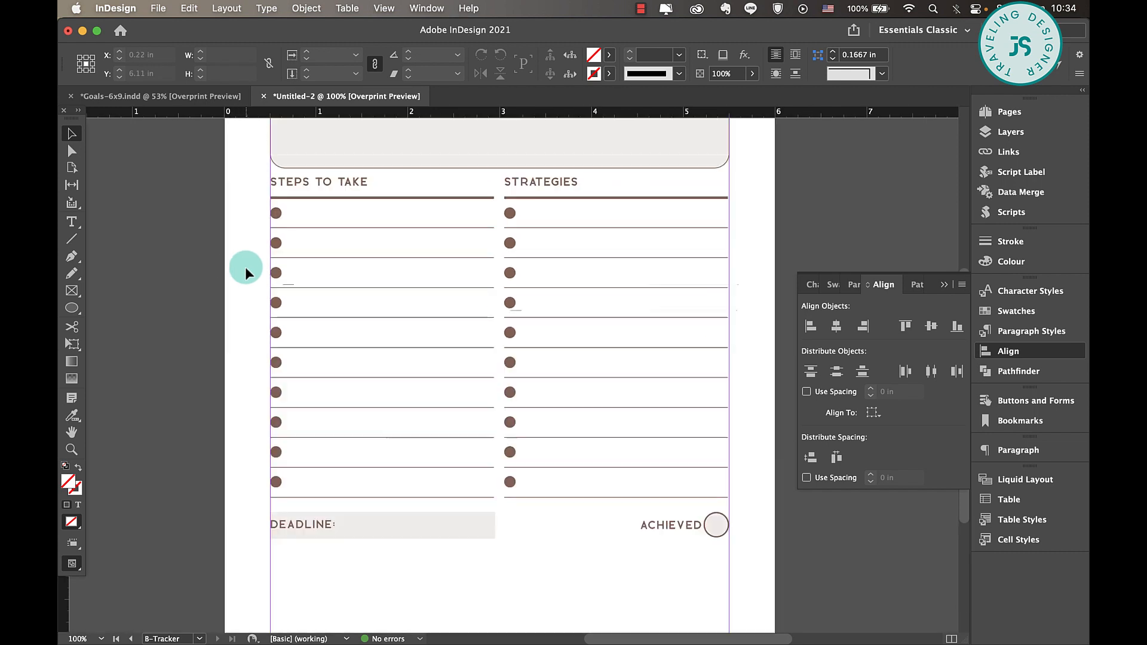
{"action": "scroll", "coordinate": [347, 349], "scroll_direction": "down", "scroll_amount": 8}
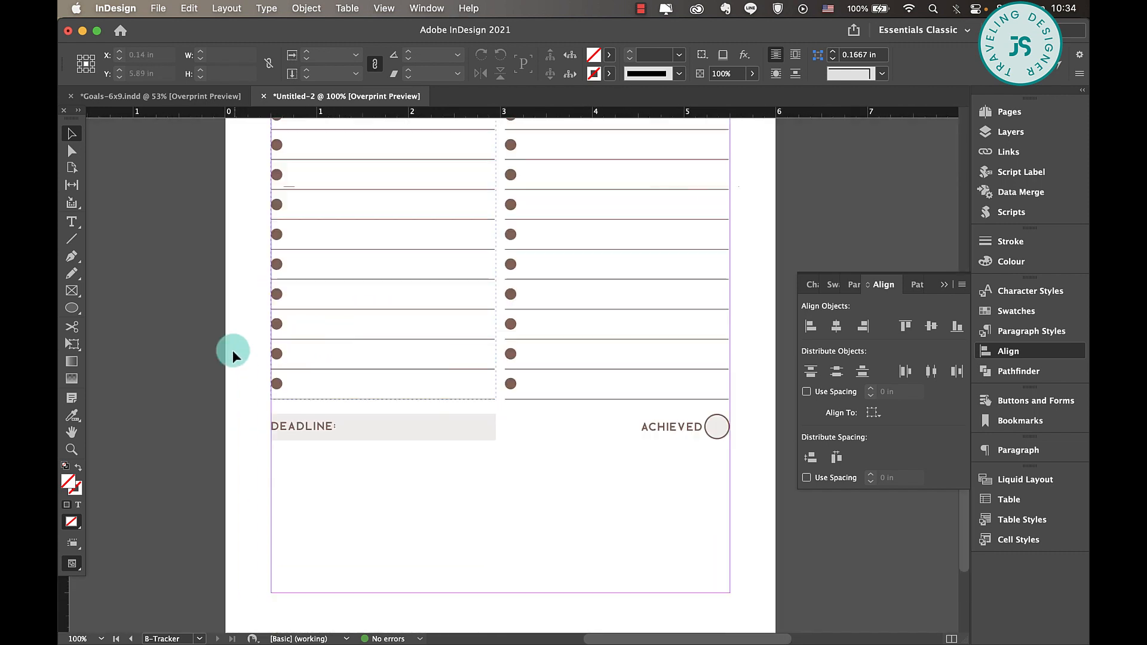
{"action": "scroll", "coordinate": [231, 353], "scroll_direction": "up", "scroll_amount": 8}
{"action": "left_click", "coordinate": [327, 378]}
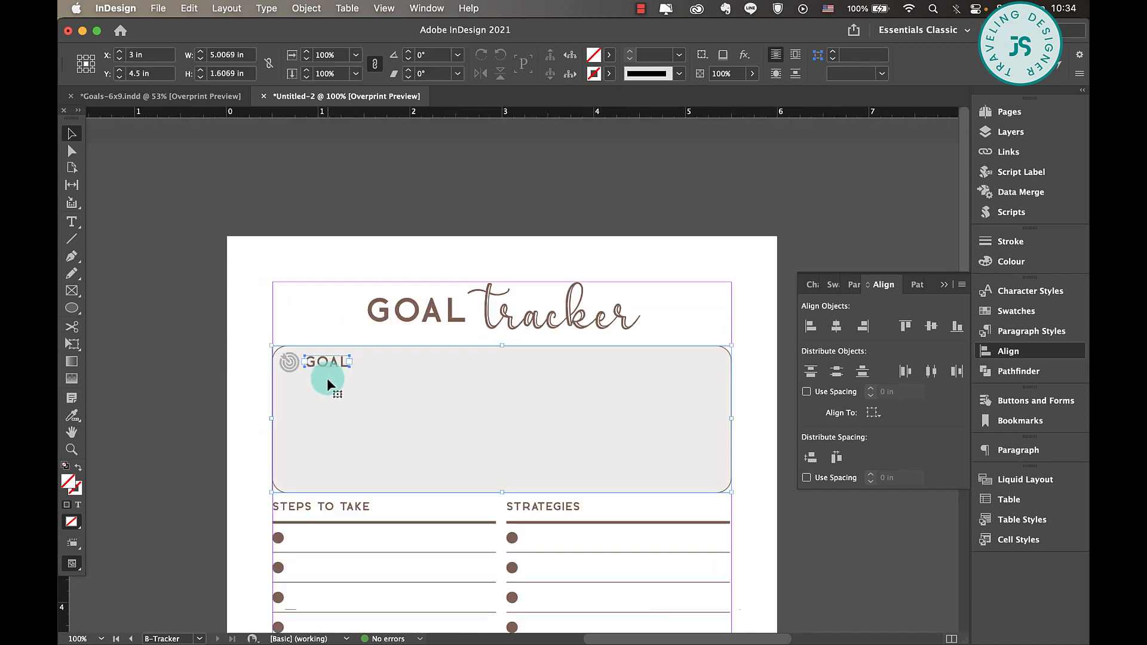
{"action": "scroll", "coordinate": [327, 378], "scroll_direction": "down", "scroll_amount": 10}
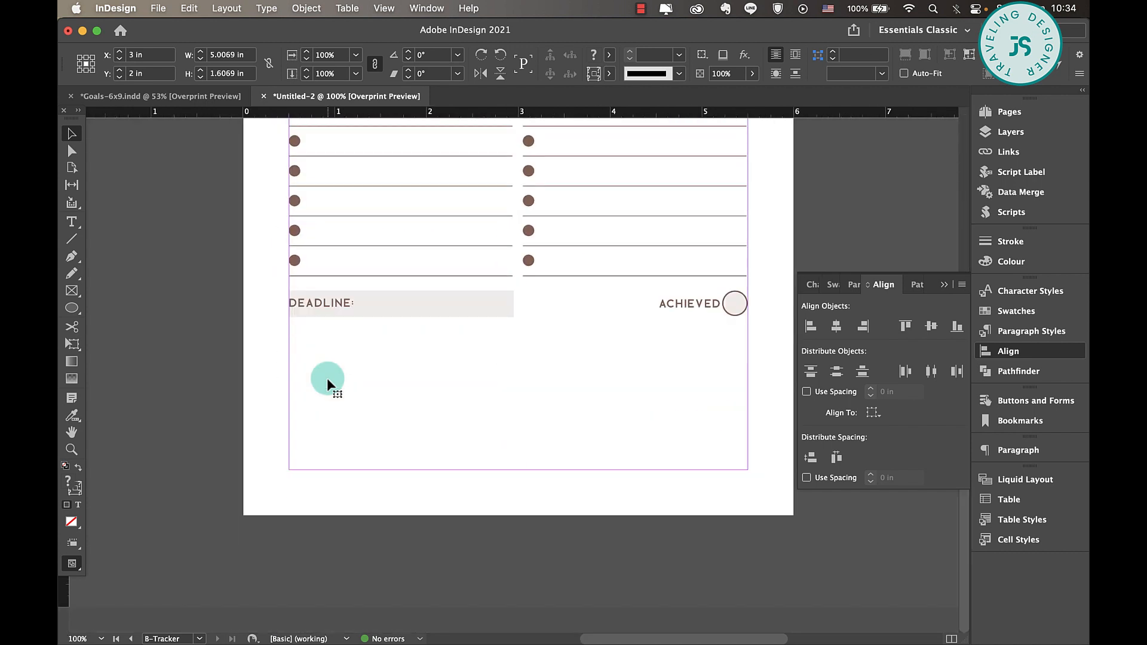
{"action": "key", "text": "cmd+v"}
{"action": "left_click_drag", "start_coordinate": [374, 361], "coordinate": [379, 396]}
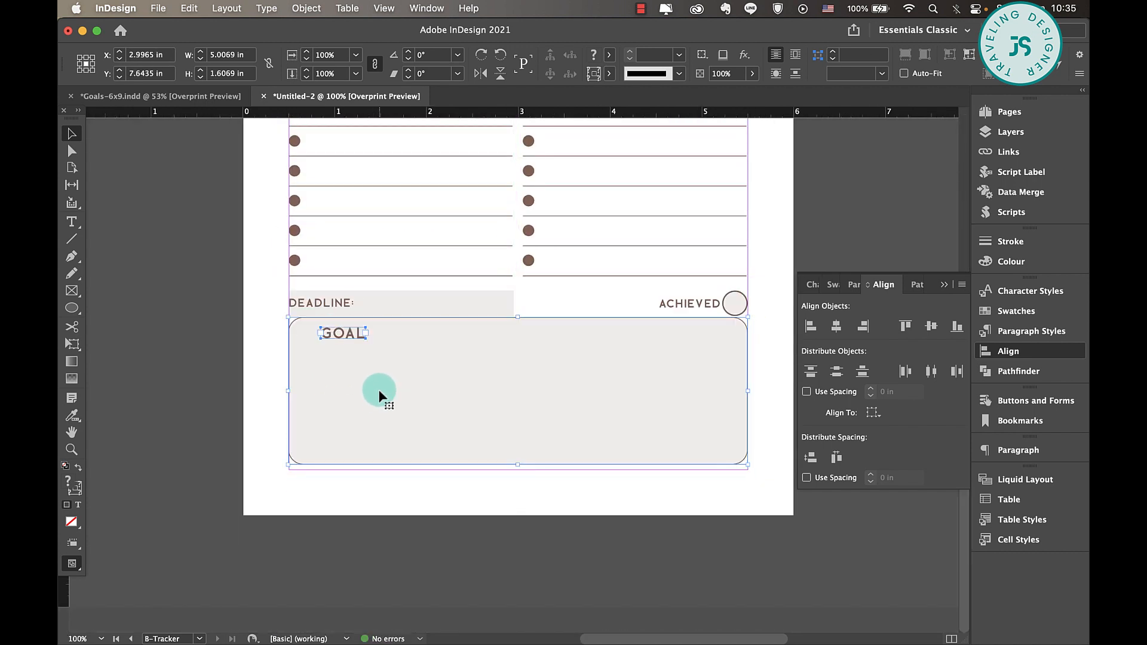
Step: Nudge the duplicated goal box down about 0.1 in to leave a gap under the "DEADLINE:" row
{"action": "key", "text": "Down"}
{"action": "key", "text": "Down"}
{"action": "key", "text": "Down"}
{"action": "key", "text": "Down"}
{"action": "key", "text": "Down"}
{"action": "key", "text": "Down"}
{"action": "key", "text": "Down"}
{"action": "key", "text": "Down"}
{"action": "key", "text": "Down"}
{"action": "key", "text": "Down"}
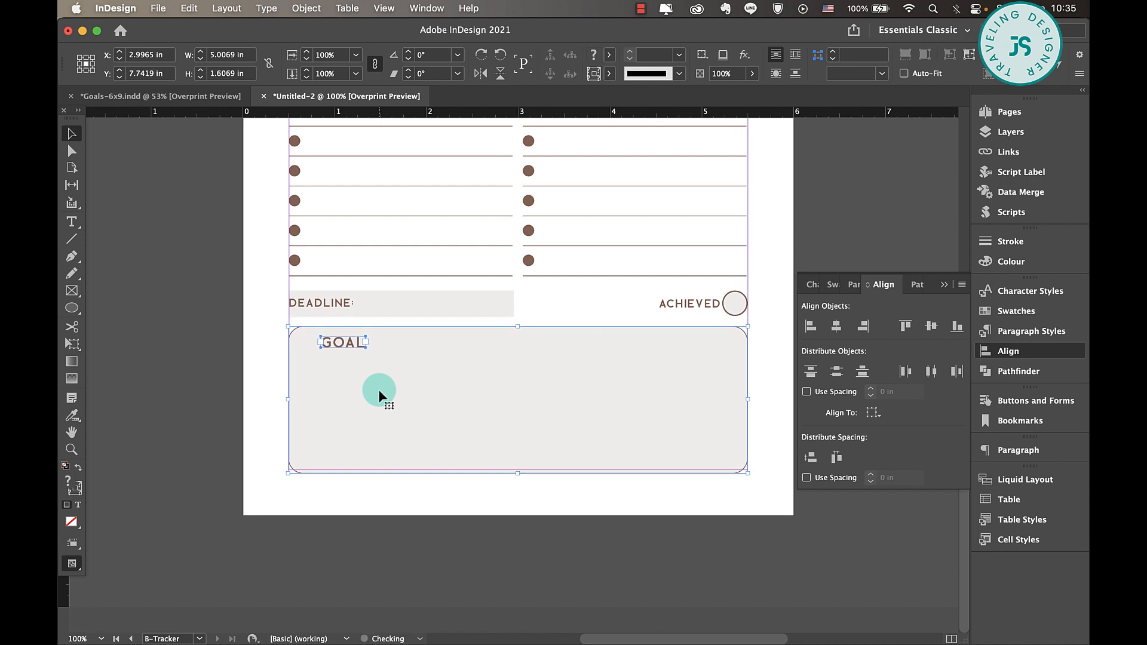
Step: Nudge the "DEADLINE:" and "ACHIEVED" row up about 0.07 in, closer to the tables above it
{"action": "key", "text": "Up"}
{"action": "key", "text": "Up"}
{"action": "left_click_drag", "start_coordinate": [761, 303], "coordinate": [313, 299]}
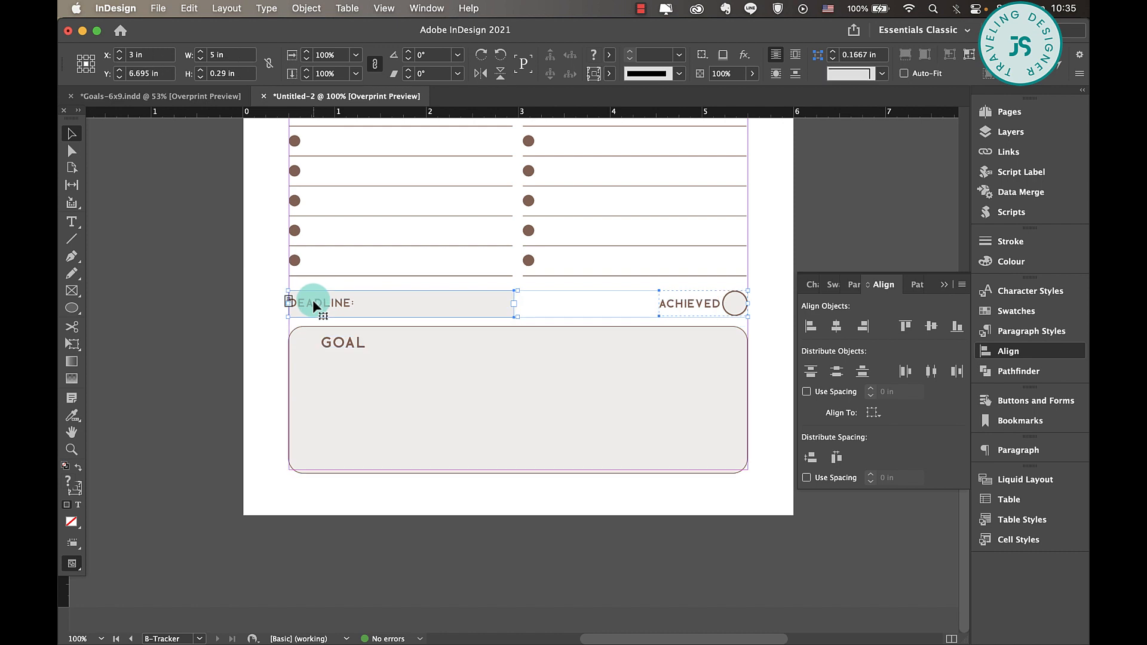
{"action": "key", "text": "Up"}
{"action": "key", "text": "Up"}
{"action": "key", "text": "Up"}
{"action": "key", "text": "Up"}
{"action": "key", "text": "Up"}
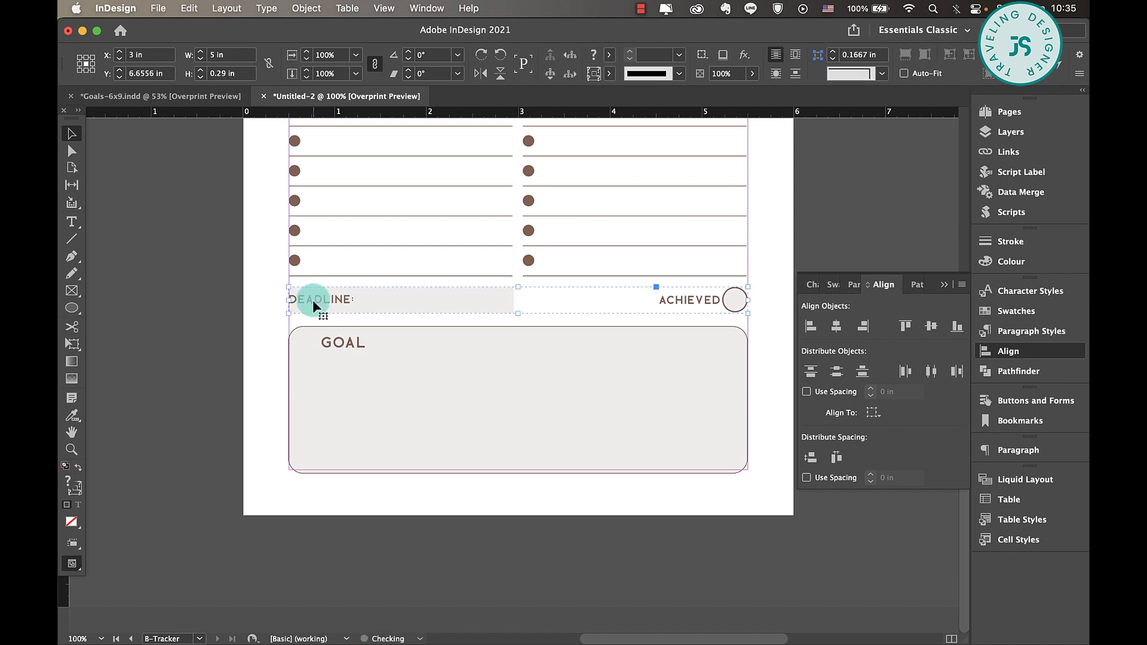
Step: Even out the gaps by nudging the duplicated goal box up about 0.05 in and the "DEADLINE:" row down about 0.02 in
{"action": "left_click_drag", "start_coordinate": [271, 337], "coordinate": [415, 378]}
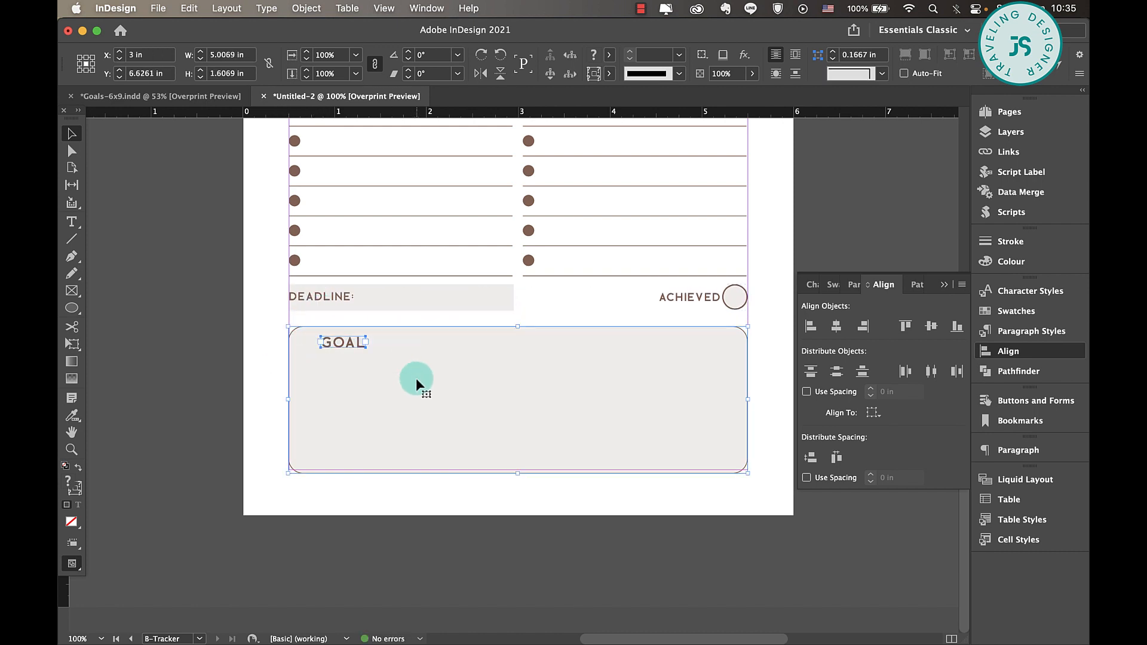
{"action": "key", "text": "Up"}
{"action": "key", "text": "Up"}
{"action": "key", "text": "Up"}
{"action": "key", "text": "Up"}
{"action": "key", "text": "Up"}
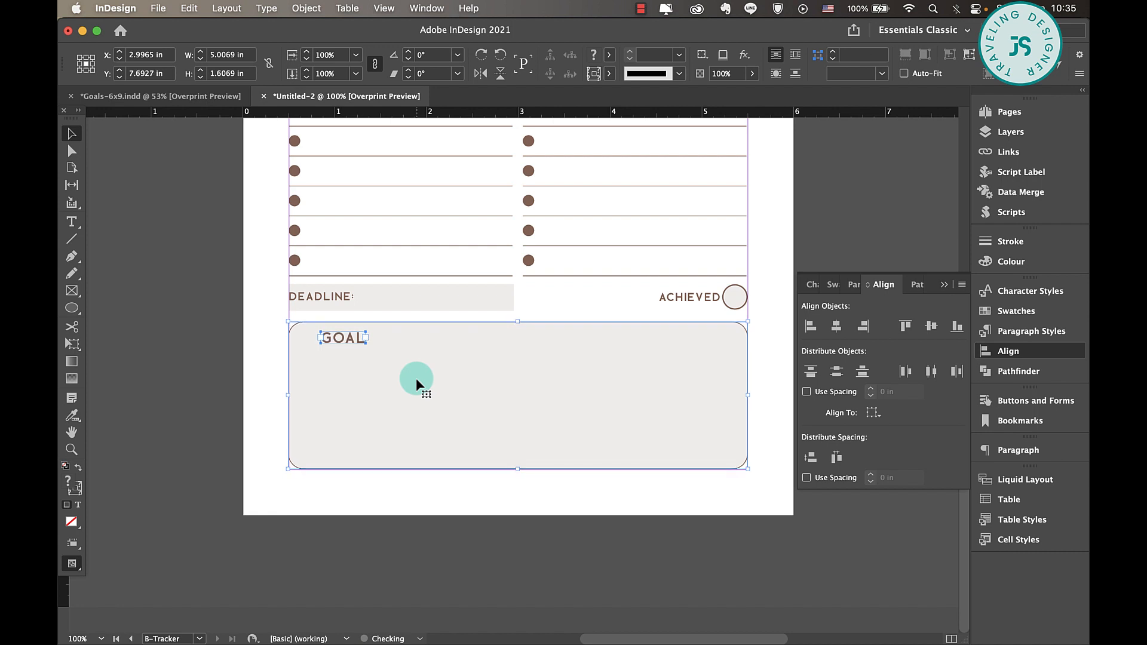
{"action": "left_click_drag", "start_coordinate": [241, 299], "coordinate": [704, 300]}
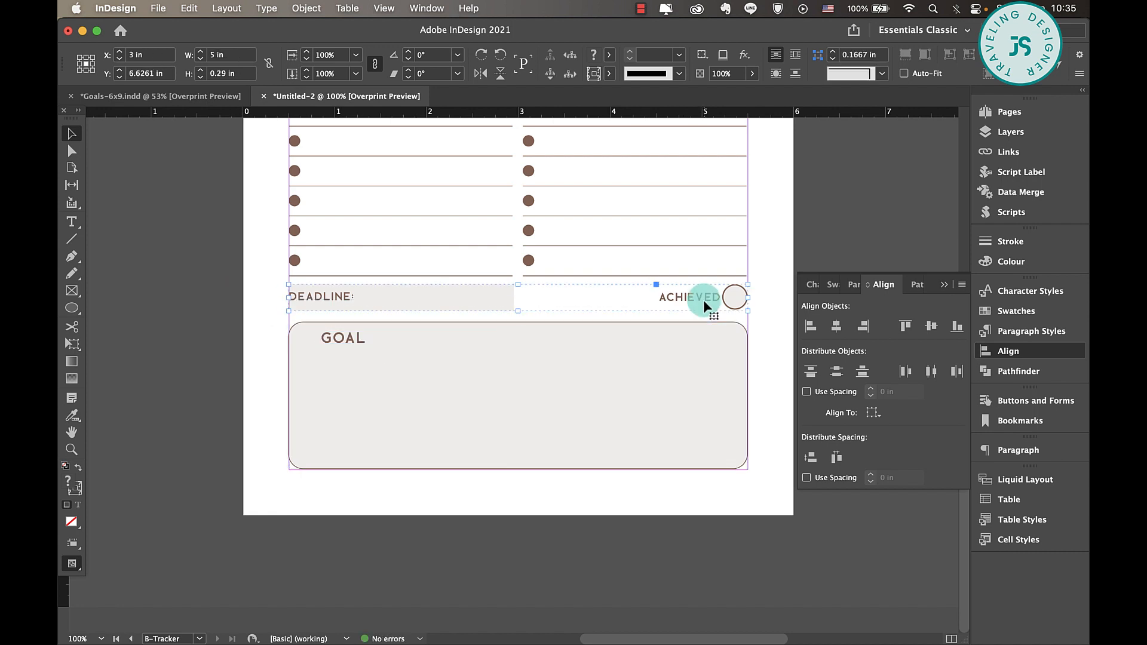
{"action": "key", "text": "Down"}
{"action": "key", "text": "Down"}
Step: Replace the lower box's "GOAL" label with a 9 pt comments heading and widen its text frame to about 1.35 in
{"action": "left_click", "coordinate": [344, 342]}
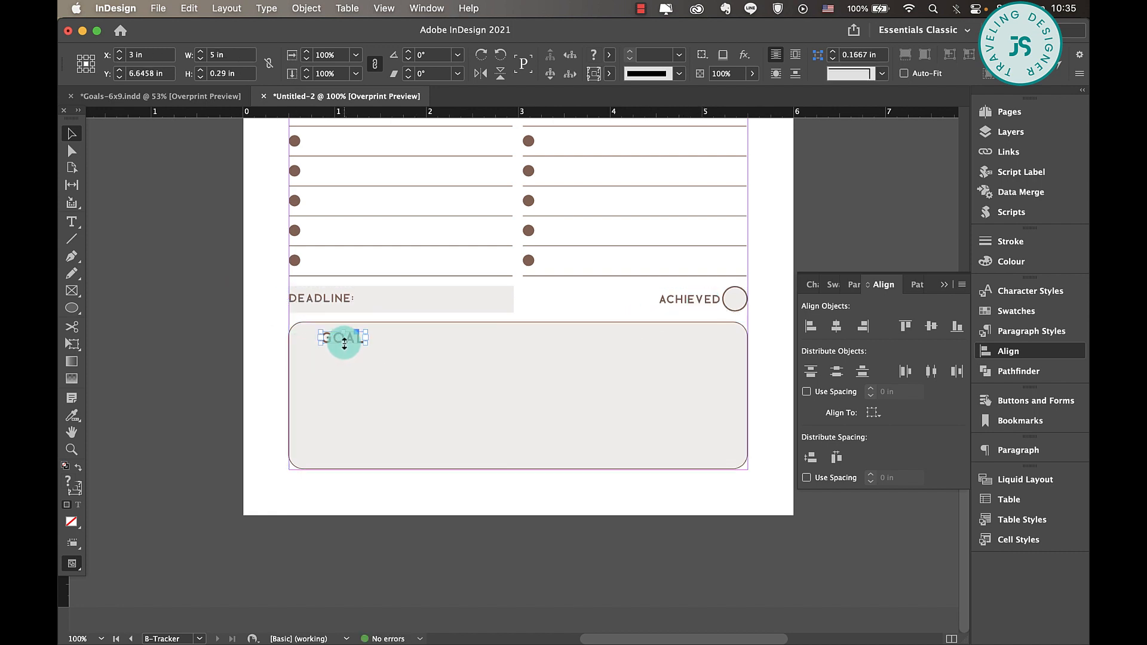
{"action": "double_click", "coordinate": [332, 337]}
{"action": "double_click", "coordinate": [332, 338]}
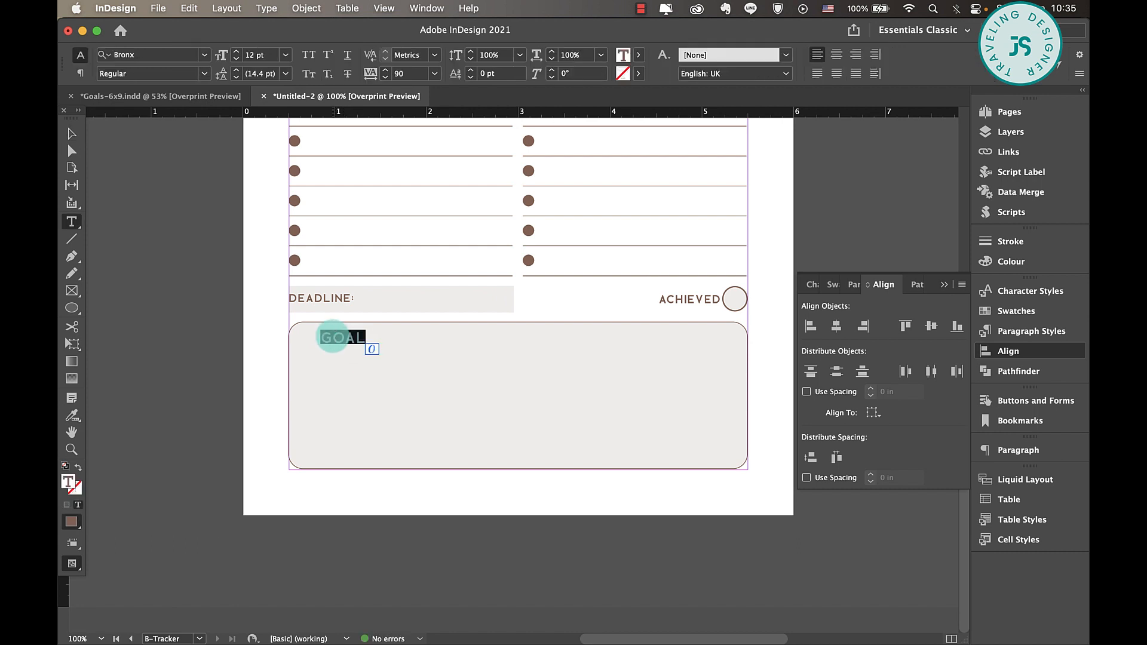
{"action": "key", "text": "BackSpace"}
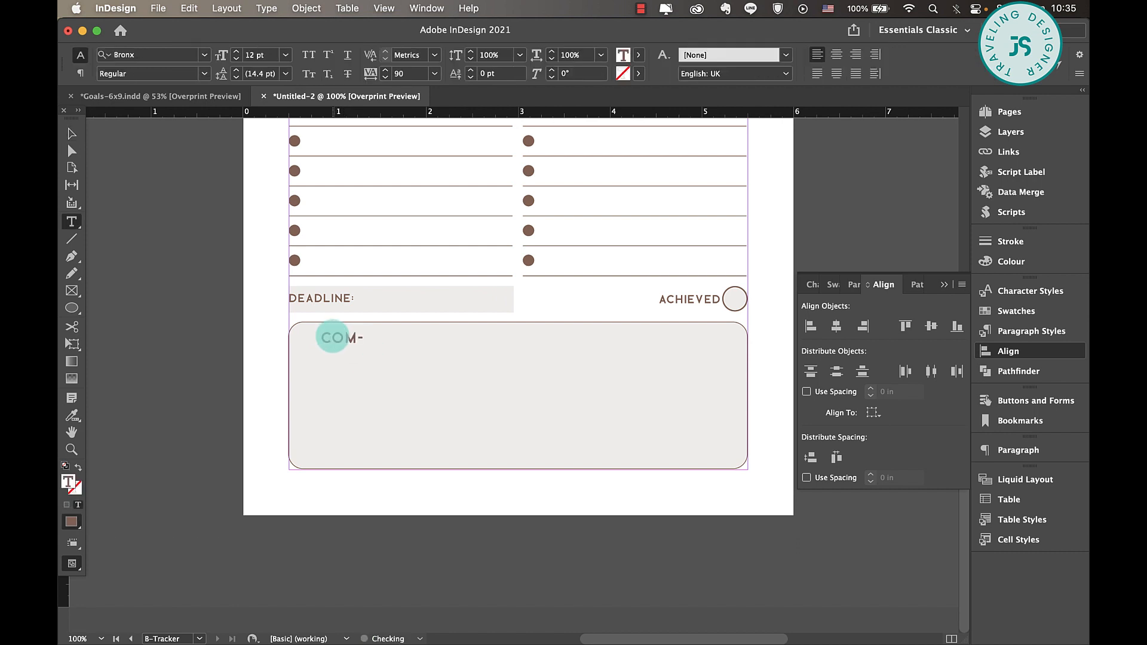
{"action": "triple_click", "coordinate": [335, 341]}
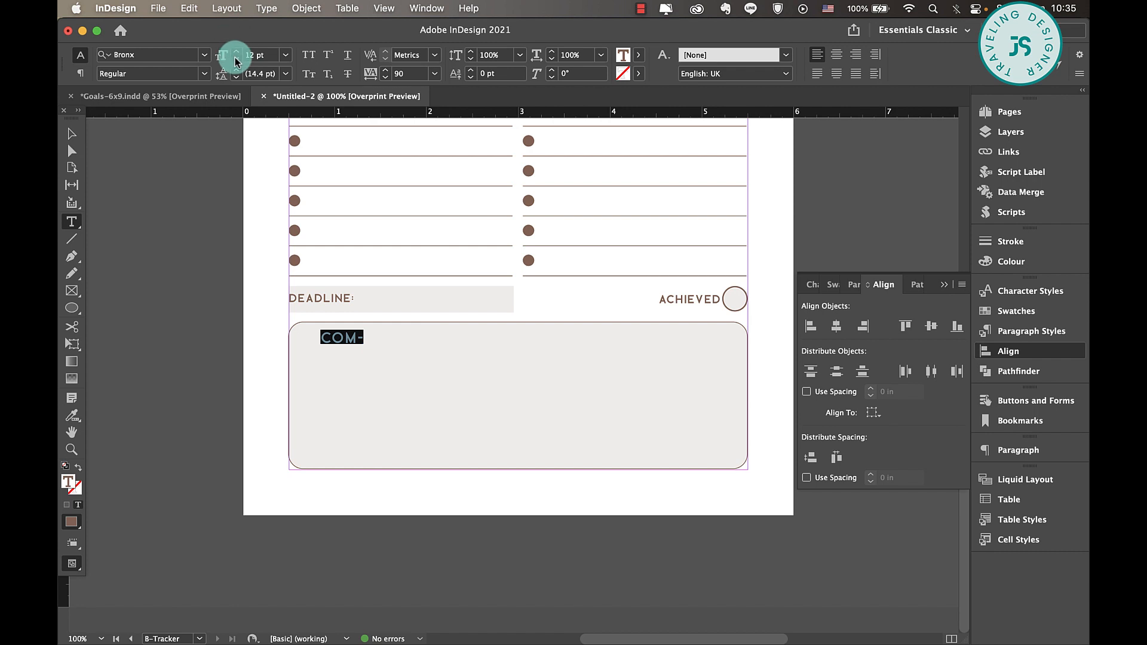
{"action": "left_click", "coordinate": [71, 134]}
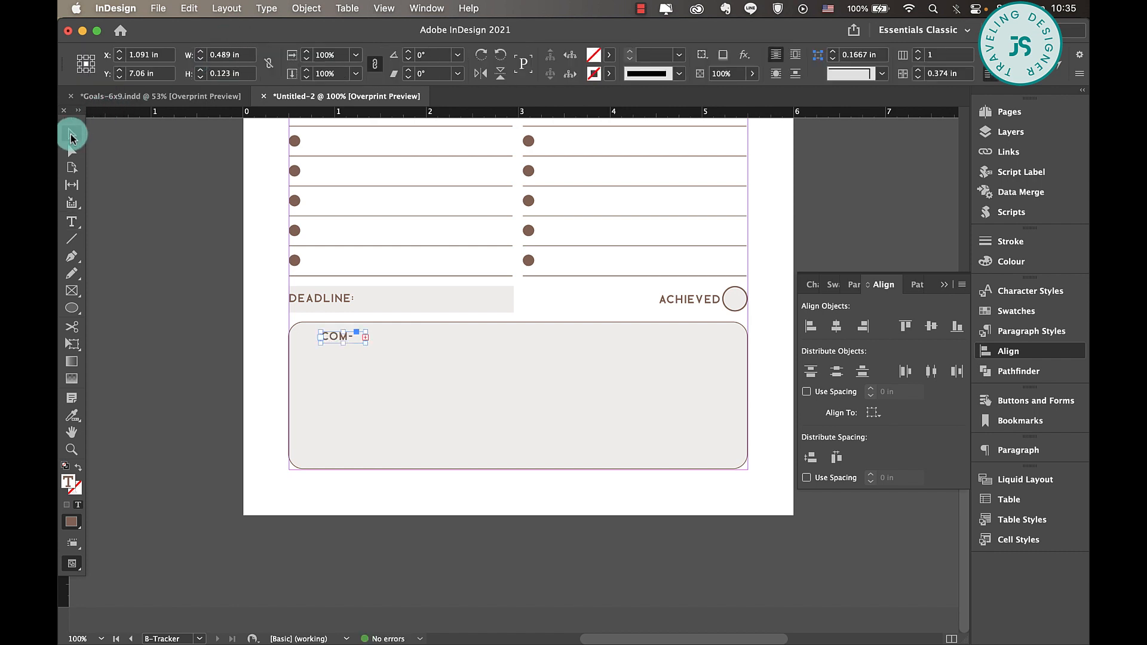
{"action": "left_click_drag", "start_coordinate": [365, 341], "coordinate": [445, 338]}
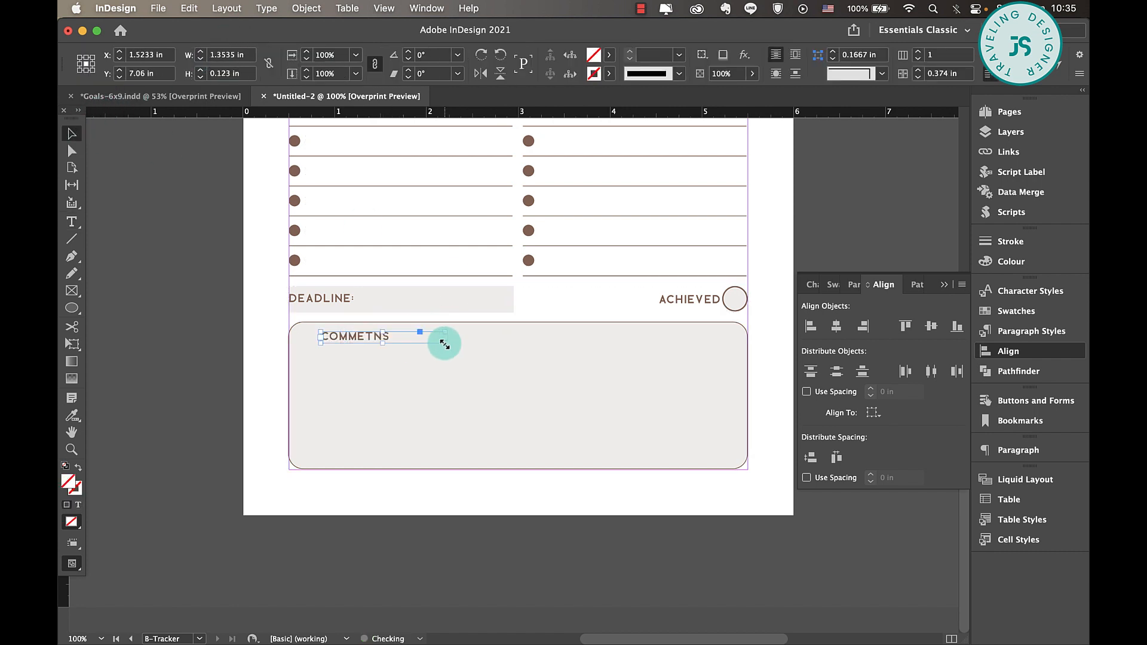
Step: Retype the lower box's heading as "COMMENTS | NOTES" and move it into the box's upper-left corner
{"action": "left_click_drag", "start_coordinate": [376, 333], "coordinate": [380, 335]}
{"action": "double_click", "coordinate": [376, 339]}
{"action": "double_click", "coordinate": [376, 339]}
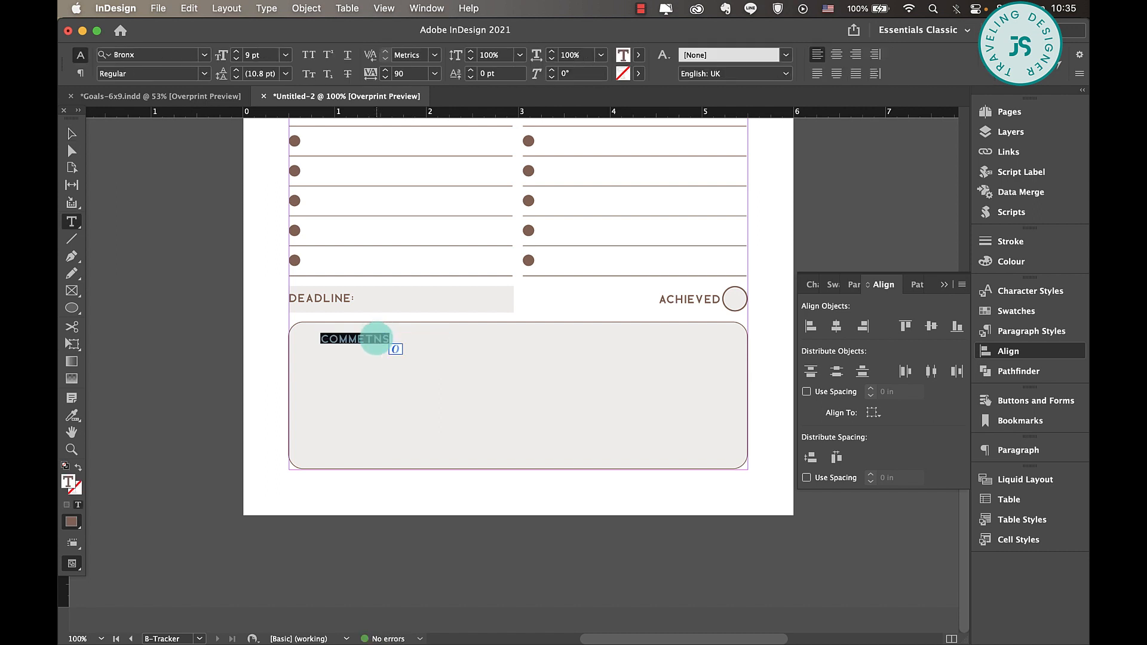
{"action": "type", "text": "COMM"}
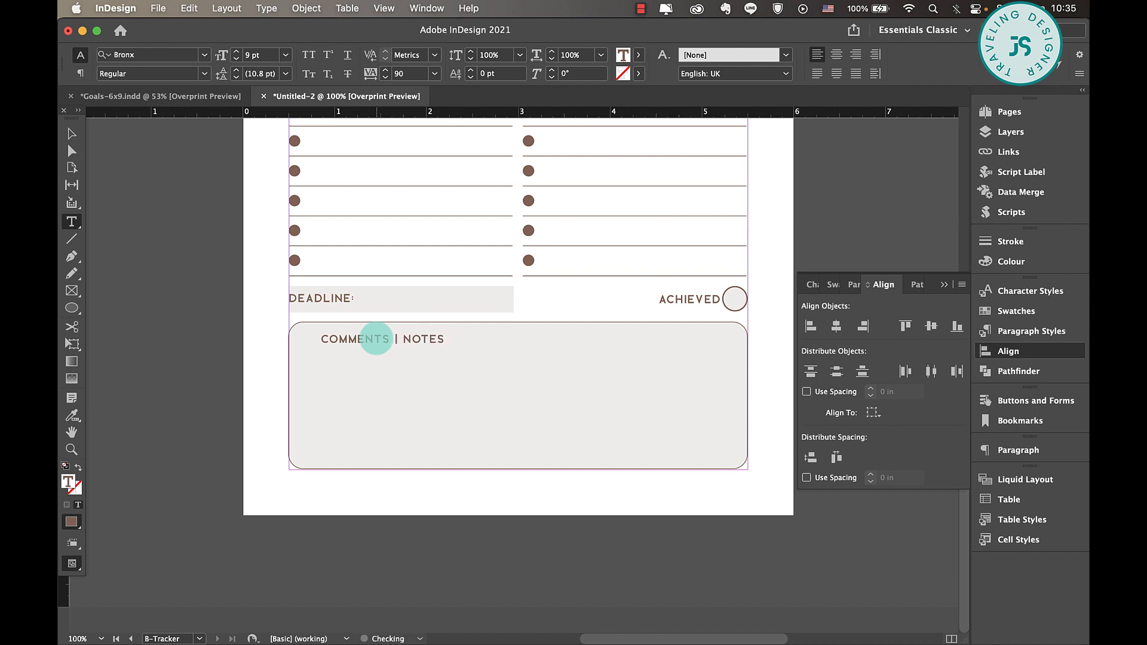
{"action": "left_click", "coordinate": [72, 134]}
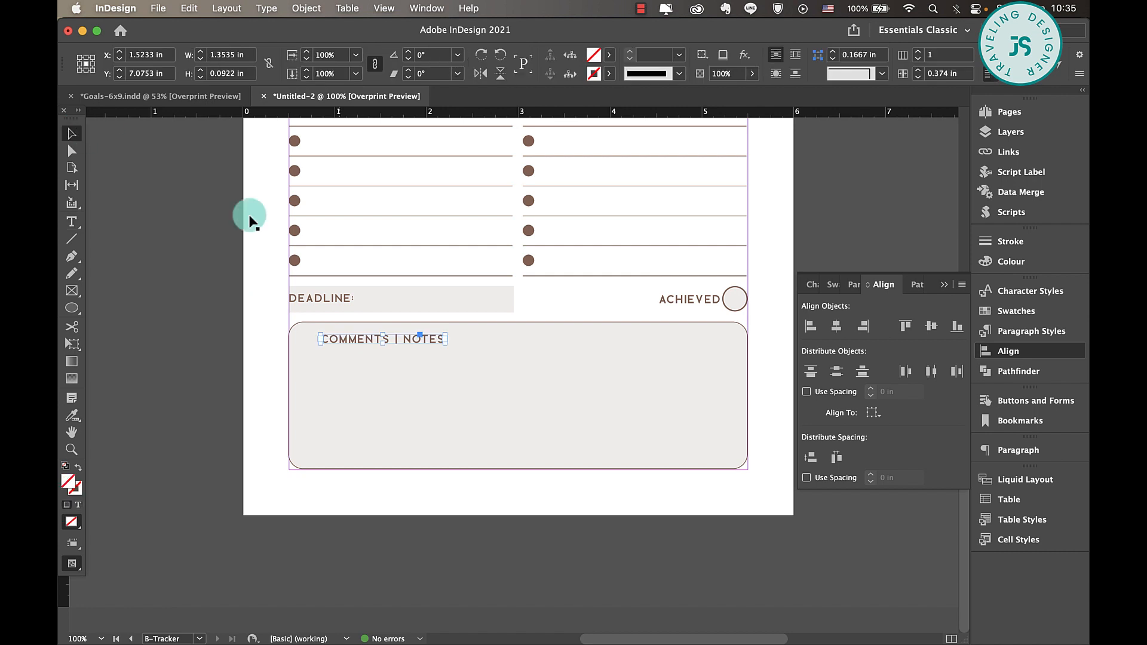
{"action": "left_click_drag", "start_coordinate": [401, 346], "coordinate": [384, 333]}
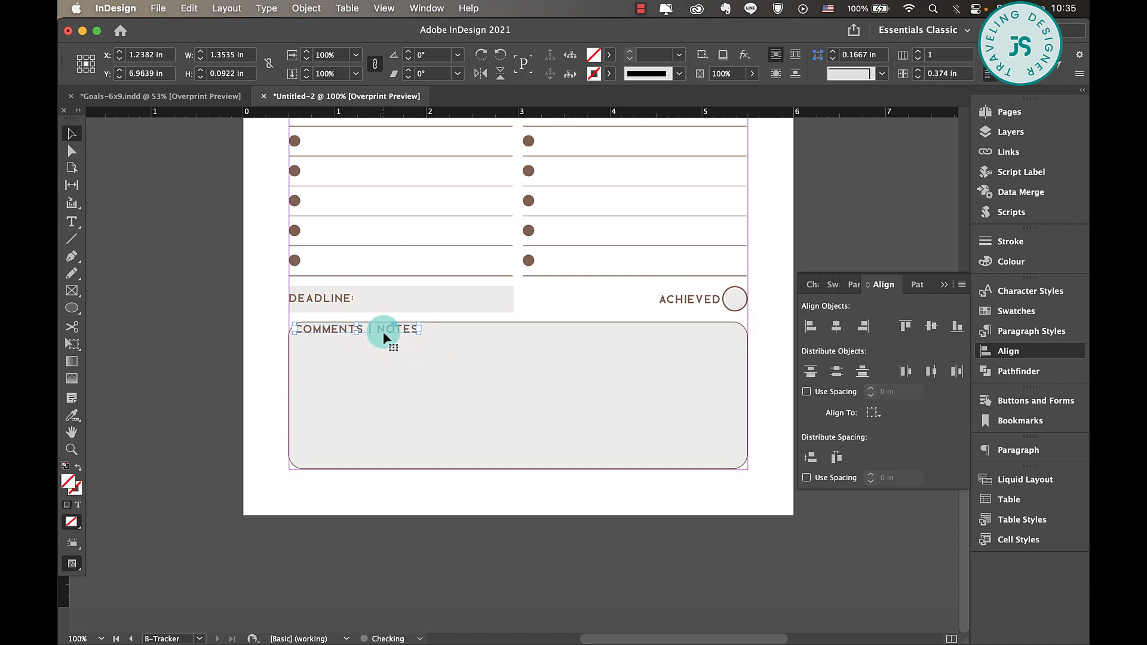
{"action": "left_click", "coordinate": [270, 366]}
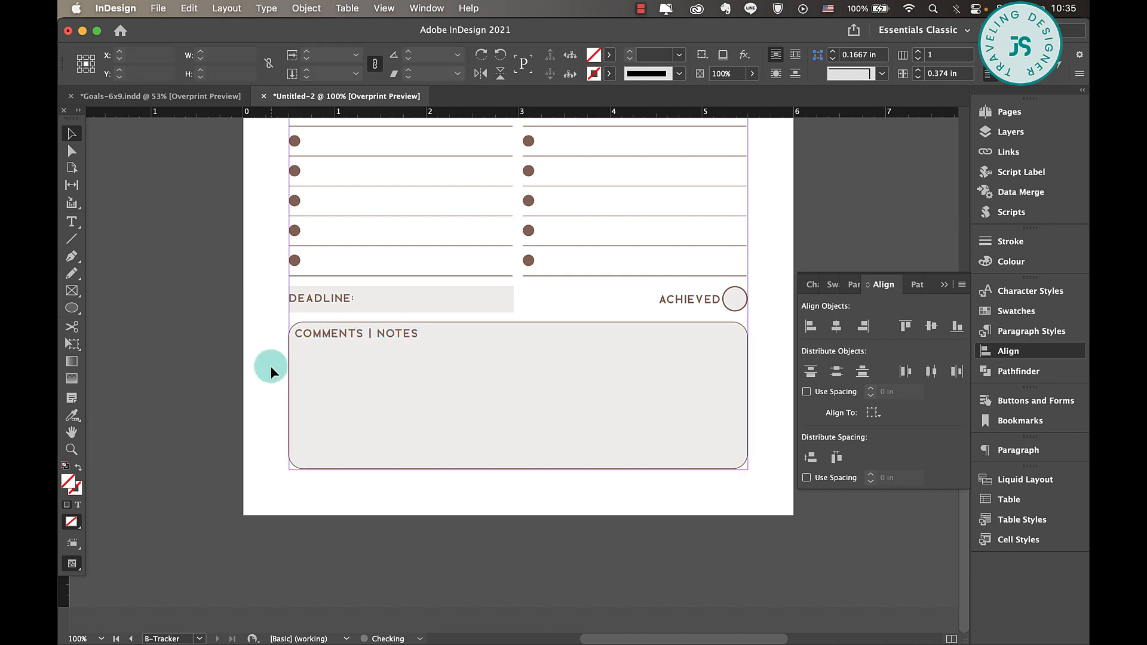
Step: Place fountain-pen-close-up.png from the icons_graphics folder and scale it down to about 0.32 in square
{"action": "key", "text": "super+d"}
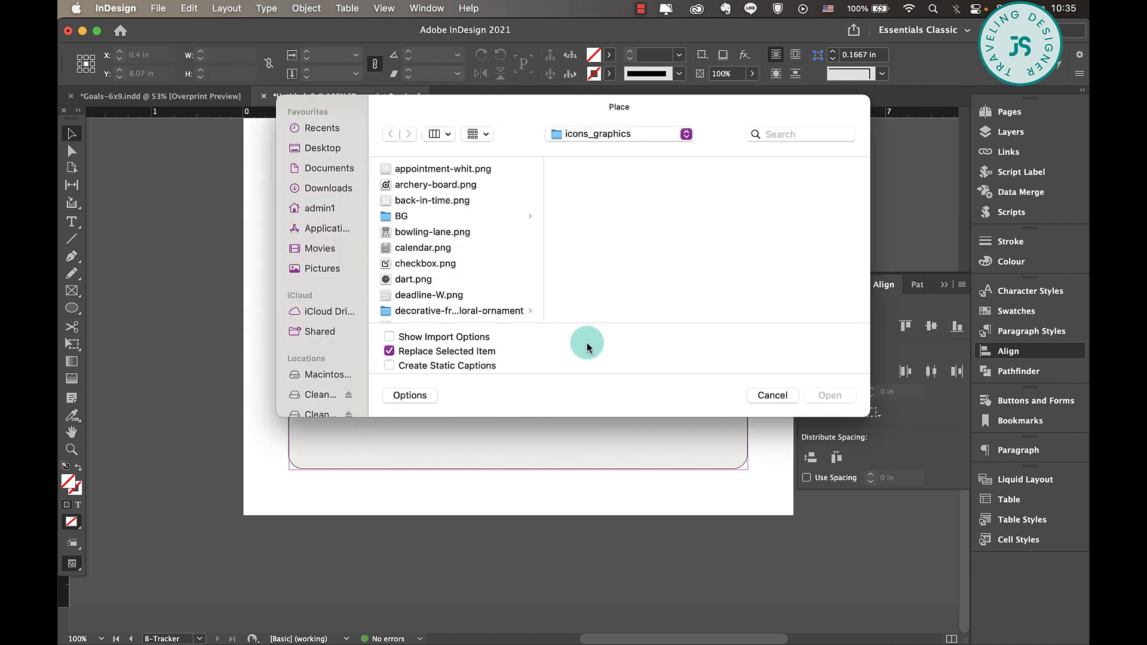
{"action": "scroll", "coordinate": [414, 295], "scroll_direction": "down", "scroll_amount": 3}
{"action": "double_click", "coordinate": [414, 287]}
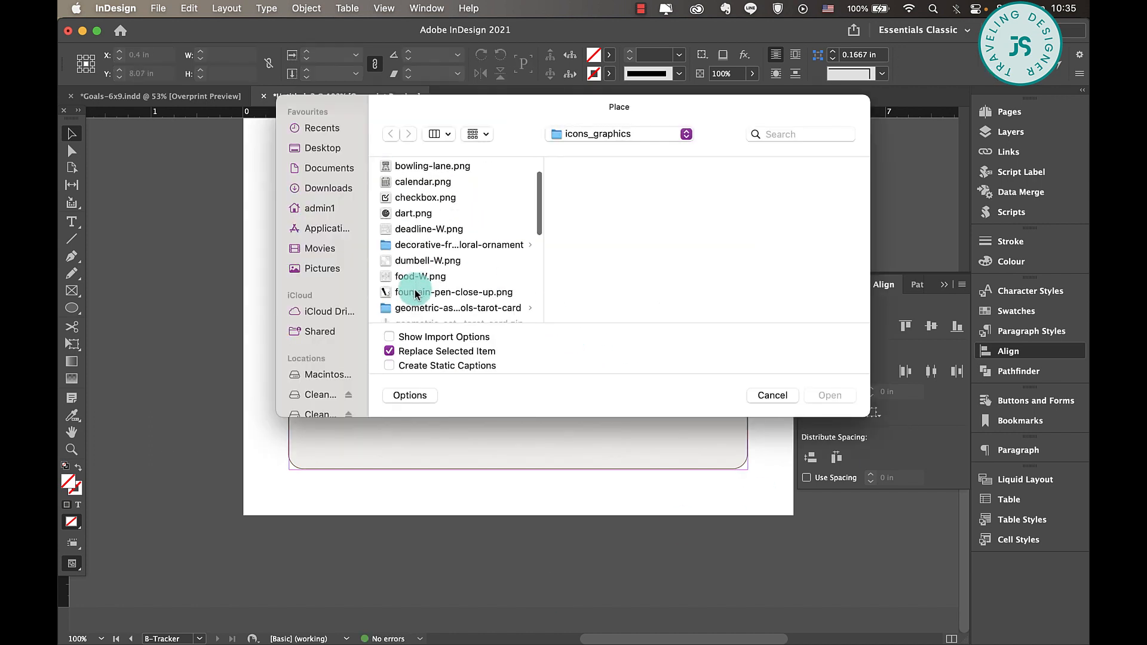
{"action": "left_click", "coordinate": [415, 291]}
{"action": "left_click", "coordinate": [207, 299]}
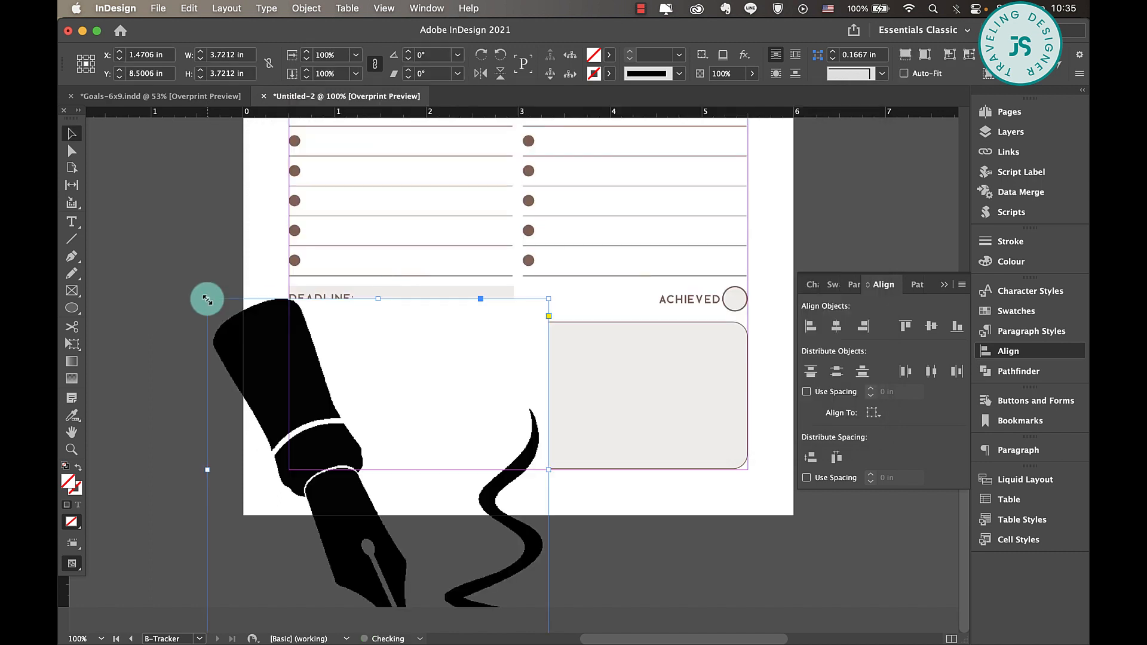
{"action": "left_click_drag", "start_coordinate": [208, 299], "coordinate": [363, 455]}
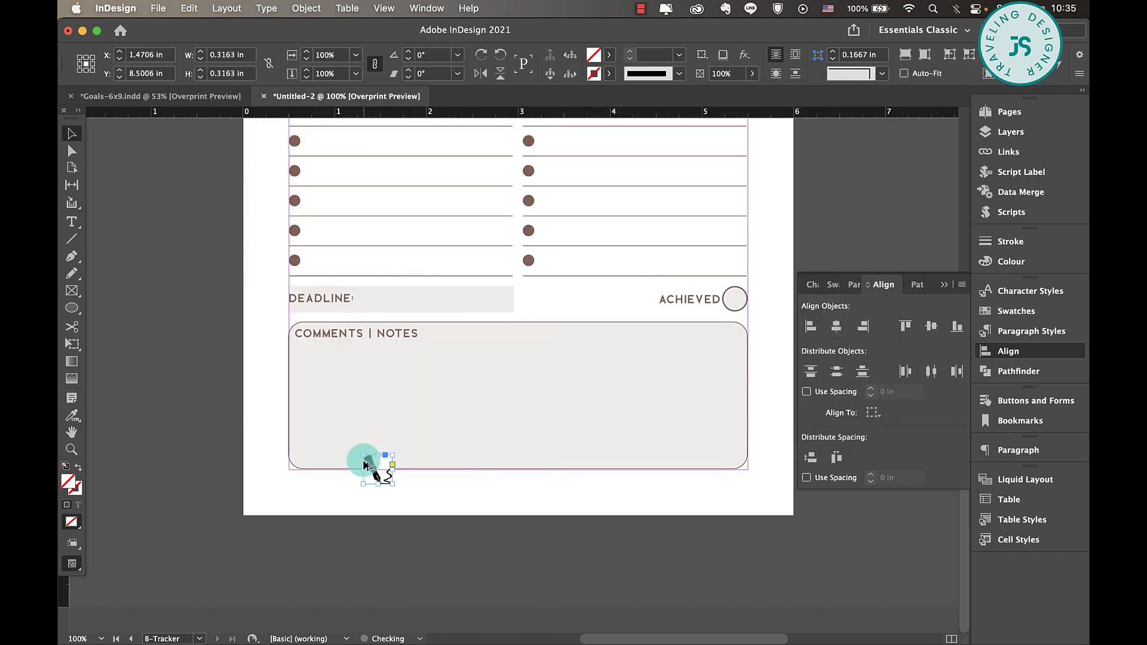
Step: Reduce the fountain pen icon's opacity to 18% and flip it horizontally
{"action": "left_click", "coordinate": [752, 72]}
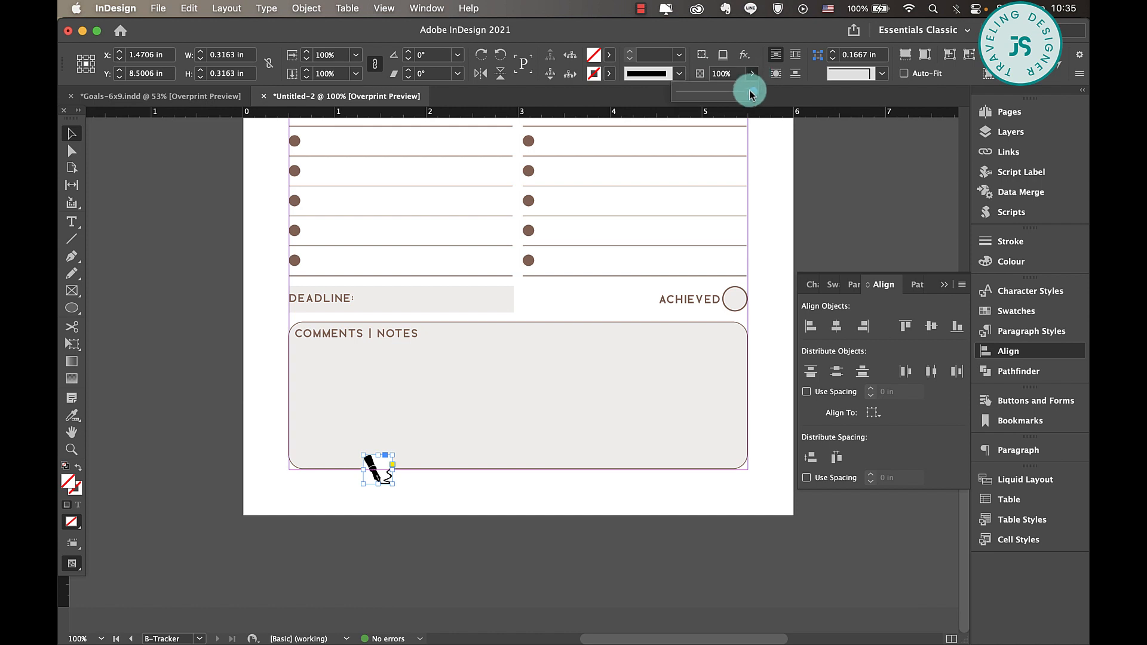
{"action": "left_click_drag", "start_coordinate": [746, 91], "coordinate": [691, 89]}
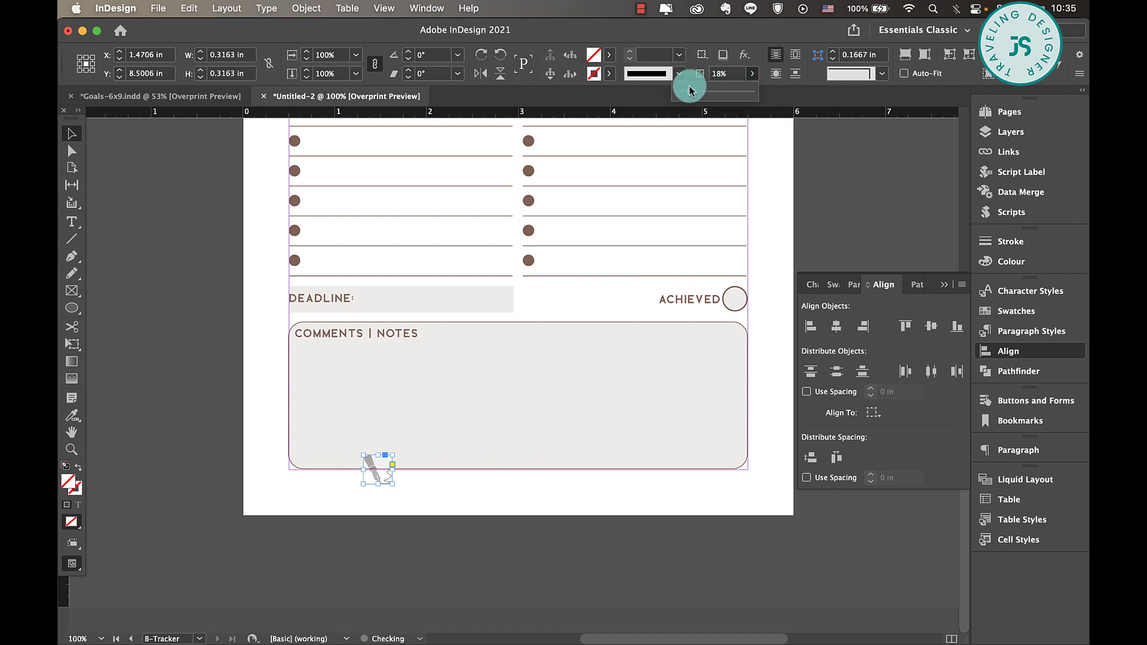
{"action": "left_click", "coordinate": [373, 472]}
{"action": "right_click", "coordinate": [377, 462]}
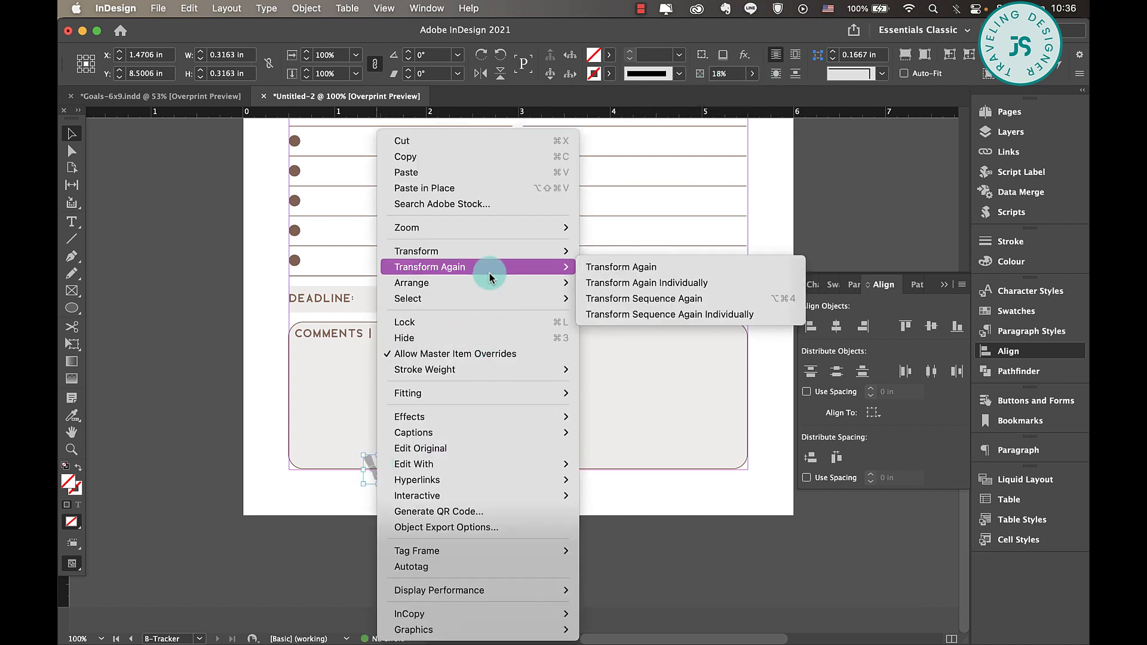
{"action": "mouse_move", "coordinate": [491, 253]}
{"action": "left_click", "coordinate": [623, 376]}
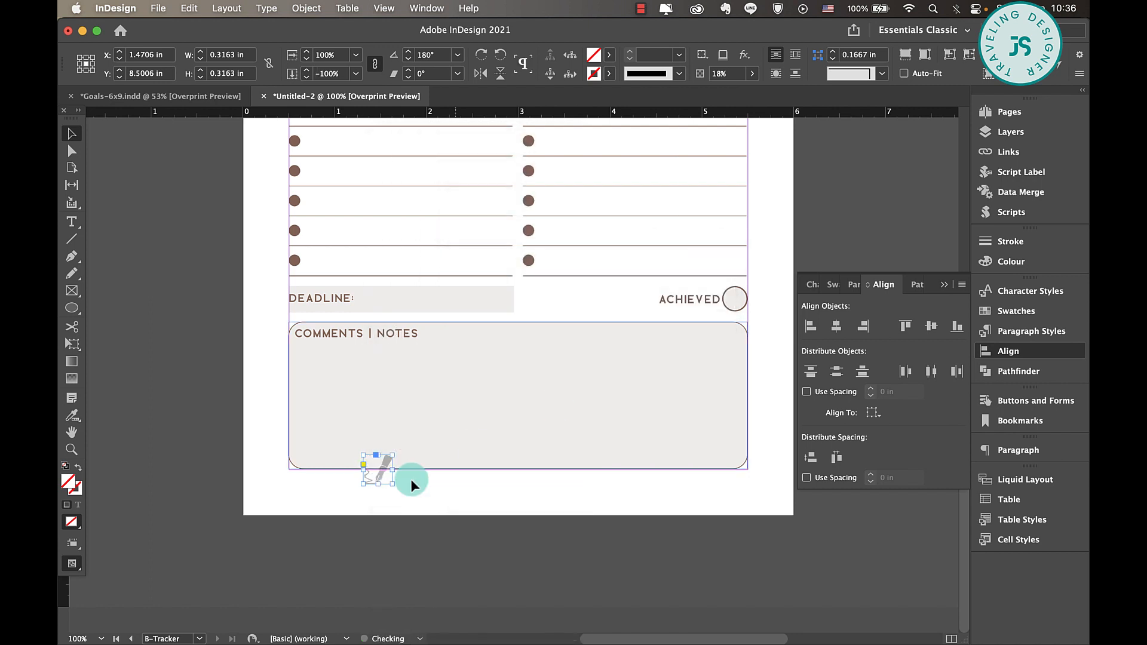
Step: Move the fountain pen icon into the lower-right corner of the "COMMENTS | NOTES" box
{"action": "left_click", "coordinate": [381, 478]}
{"action": "left_click_drag", "start_coordinate": [382, 476], "coordinate": [736, 455]}
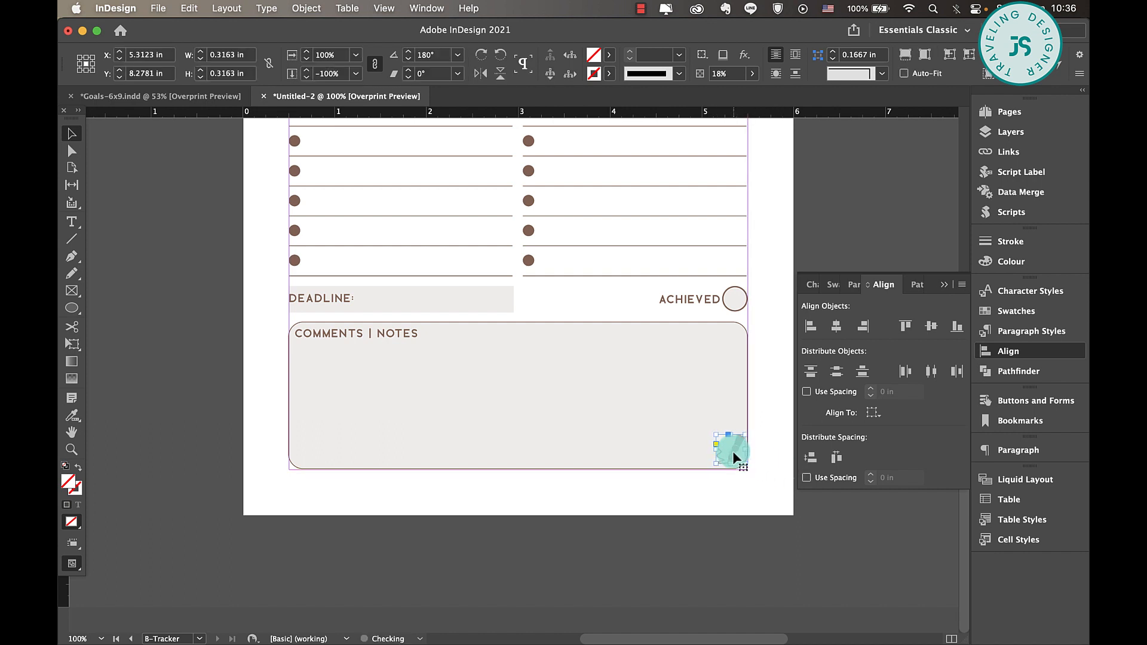
{"action": "left_click", "coordinate": [751, 502]}
Step: Collapse the alignment options and preview the whole tracker page at 50% without its guides
{"action": "scroll", "coordinate": [776, 415], "scroll_direction": "up", "scroll_amount": 1}
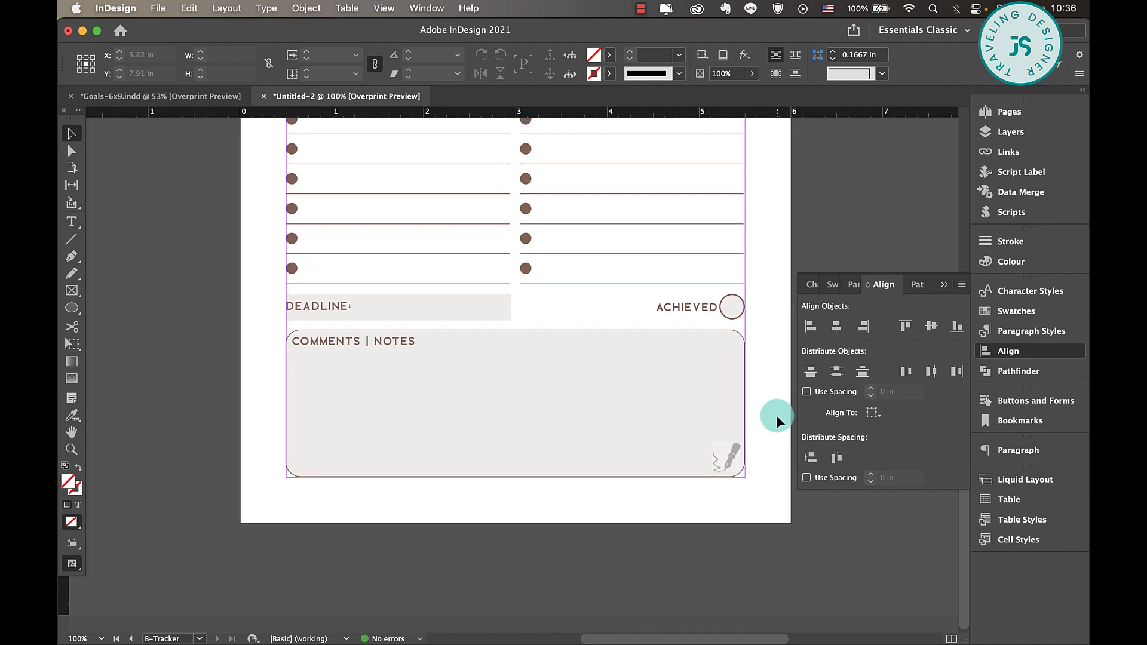
{"action": "scroll", "coordinate": [776, 415], "scroll_direction": "up", "scroll_amount": 3}
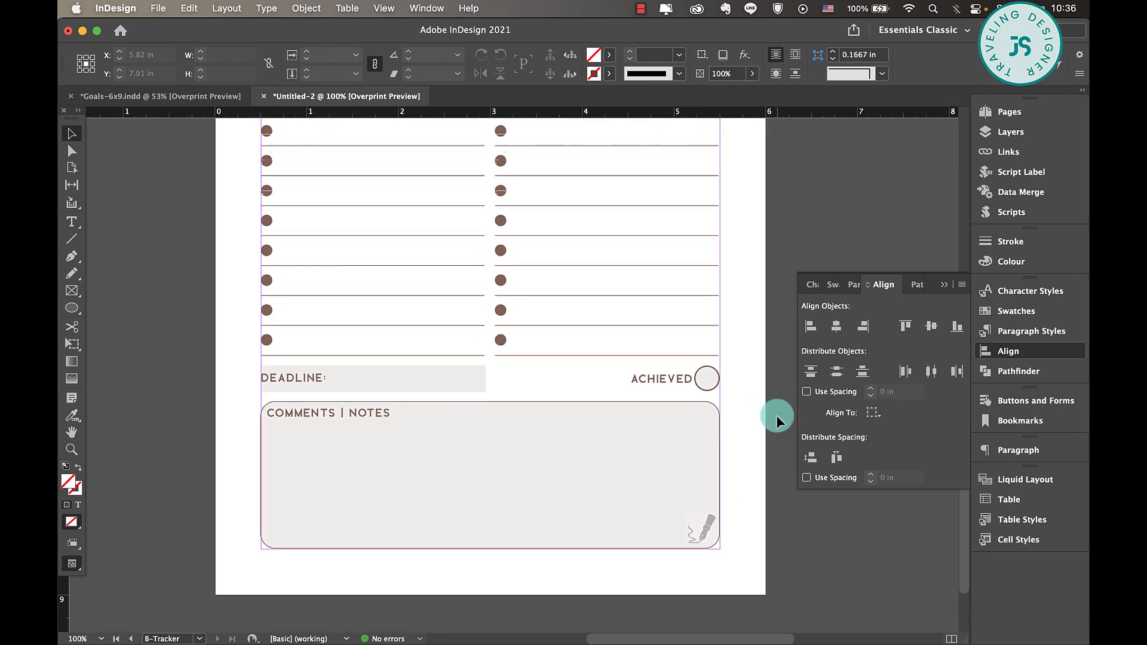
{"action": "key", "text": "super+minus"}
{"action": "left_click", "coordinate": [943, 285]}
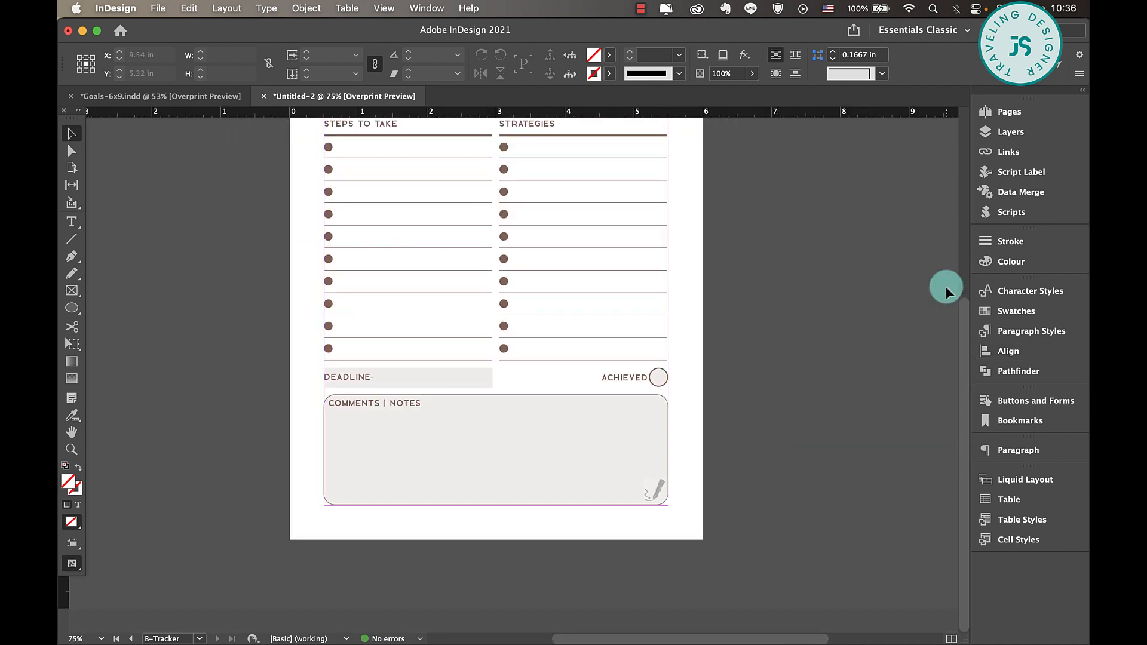
{"action": "key", "text": "super+minus"}
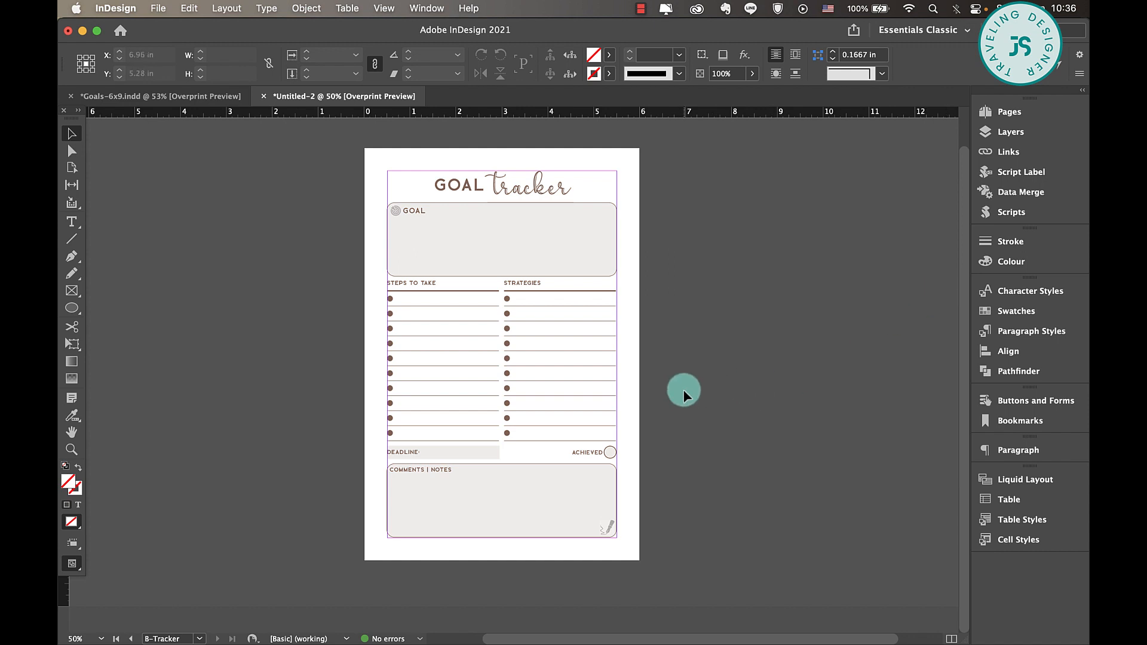
{"action": "key", "text": "w"}
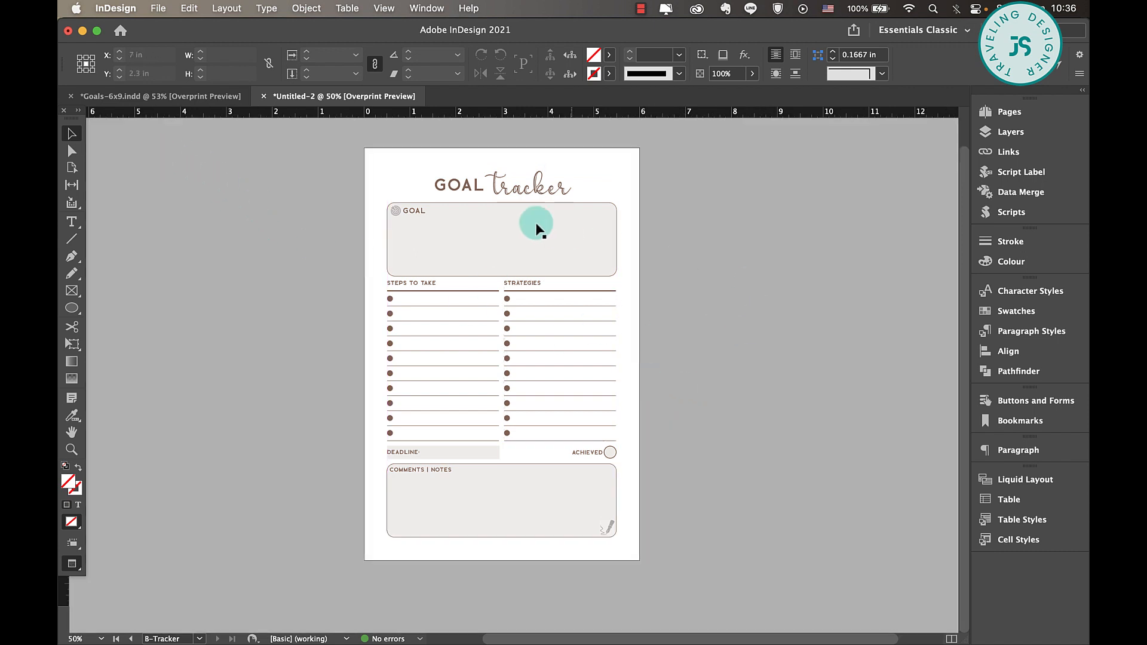
Step: Insert 10 pages after page 1, based on the B-Tracker master
{"action": "left_click", "coordinate": [1009, 112]}
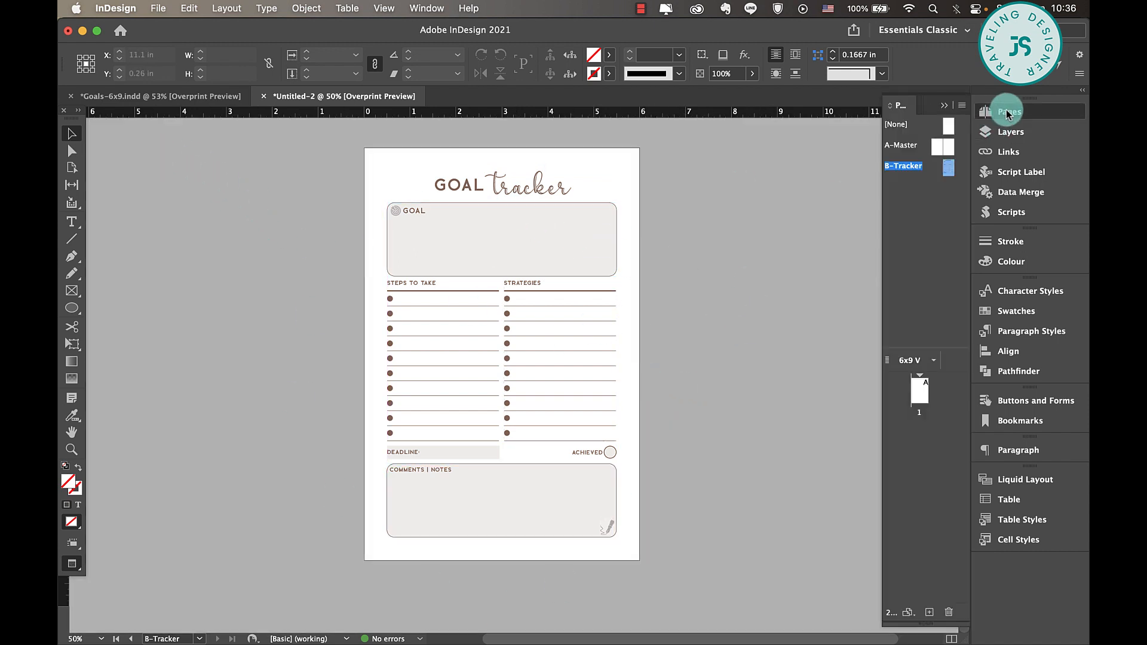
{"action": "left_click", "coordinate": [919, 391]}
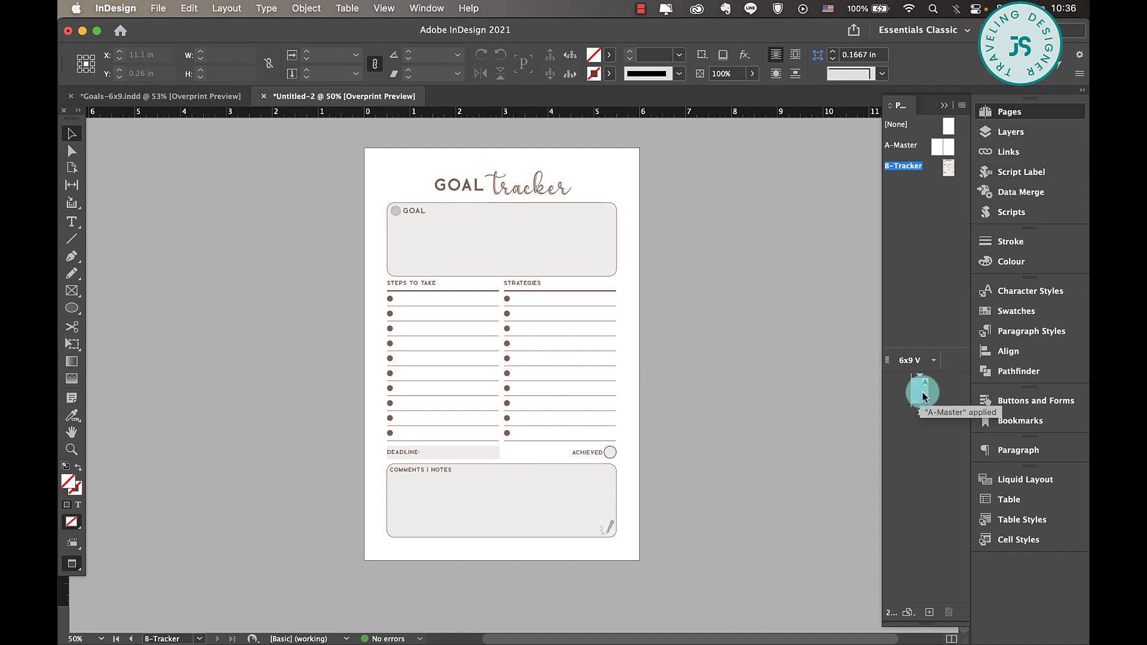
{"action": "right_click", "coordinate": [922, 396]}
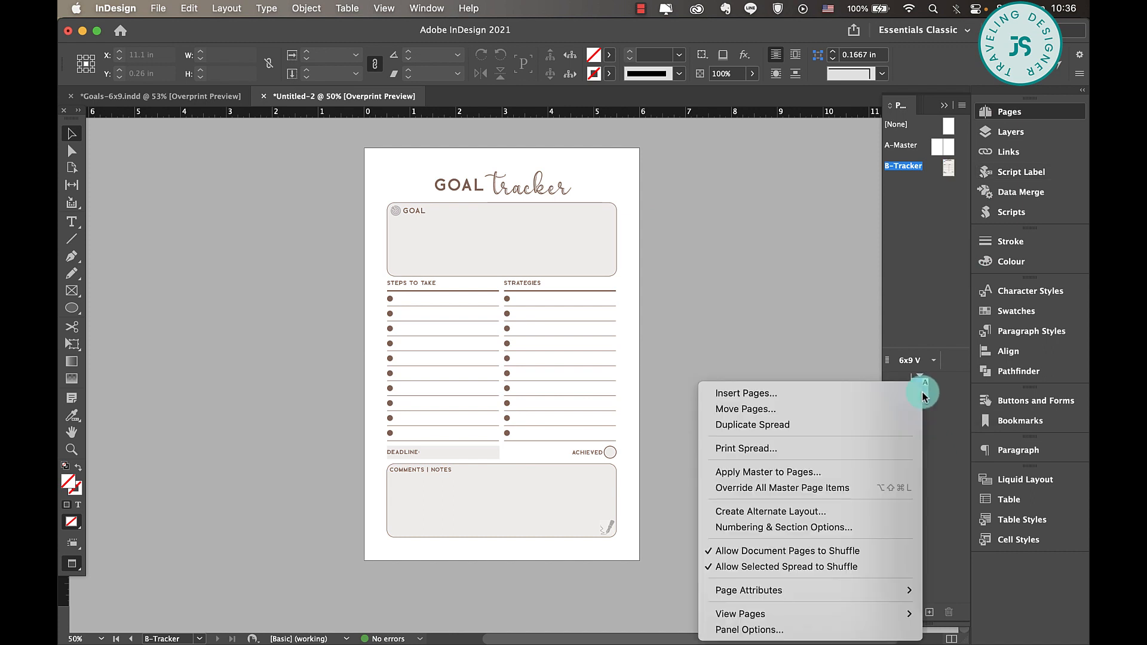
{"action": "left_click", "coordinate": [851, 393]}
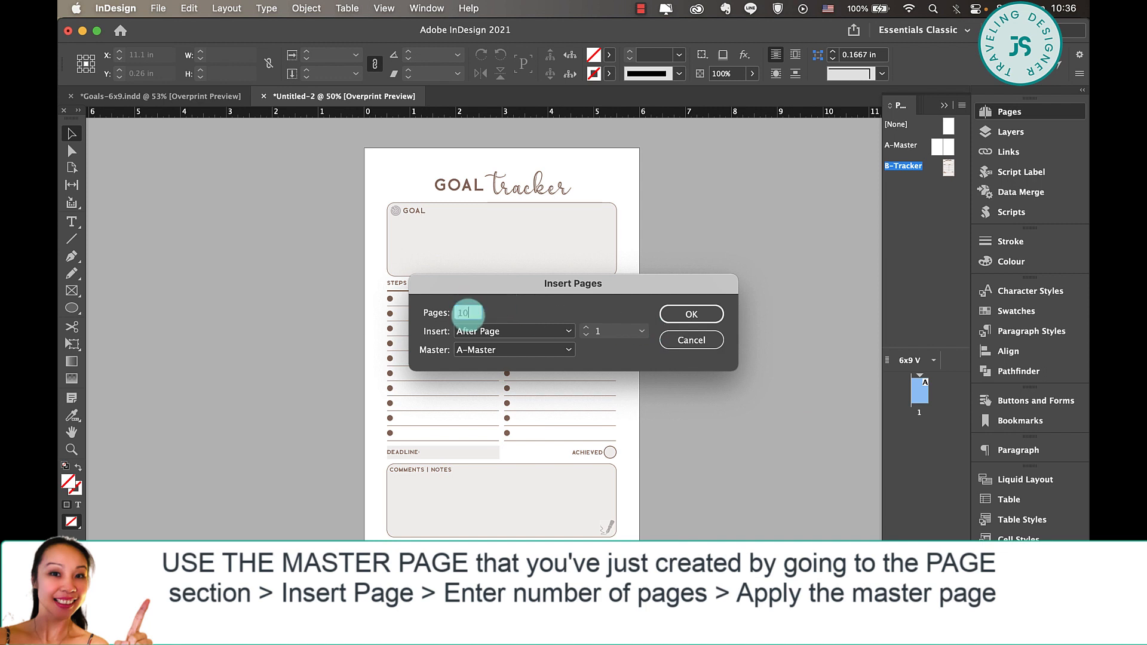
{"action": "type", "text": "10"}
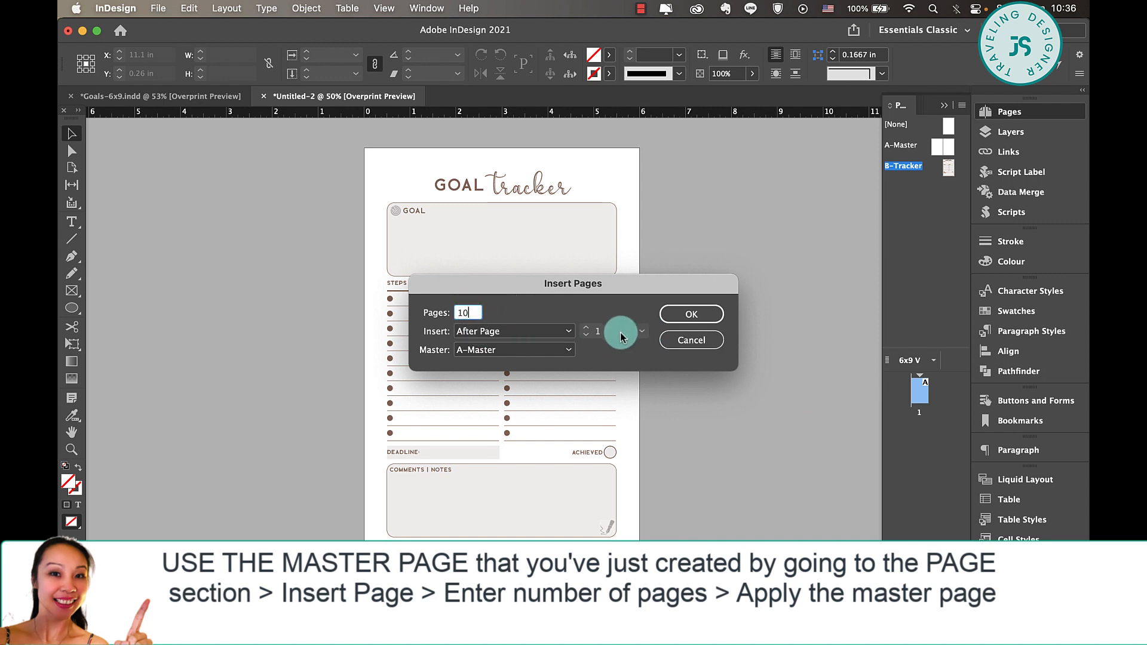
{"action": "left_click", "coordinate": [501, 350]}
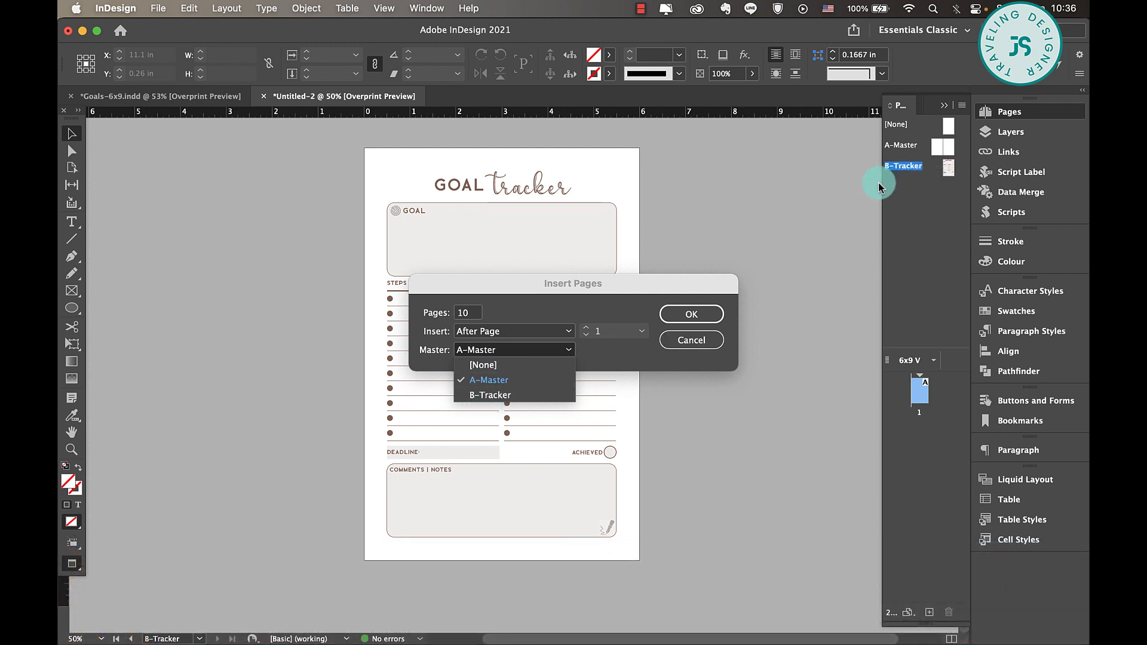
{"action": "left_click", "coordinate": [495, 395]}
{"action": "left_click", "coordinate": [694, 313]}
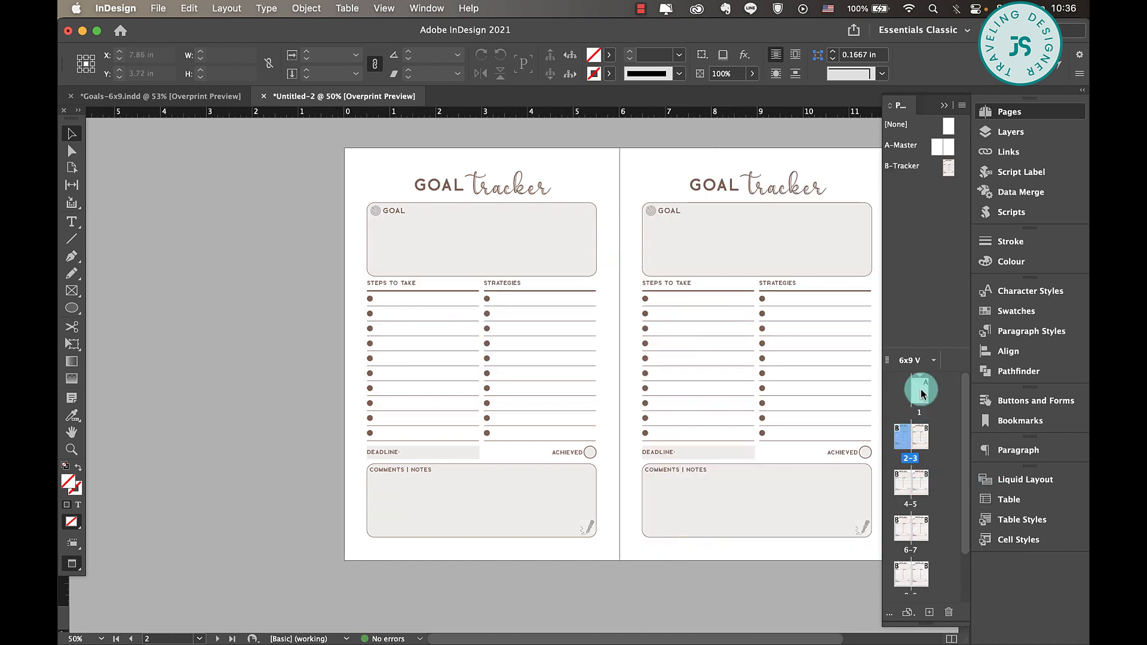
Step: Apply the B-Tracker master to page 1
{"action": "scroll", "coordinate": [919, 445], "scroll_direction": "down", "scroll_amount": 2}
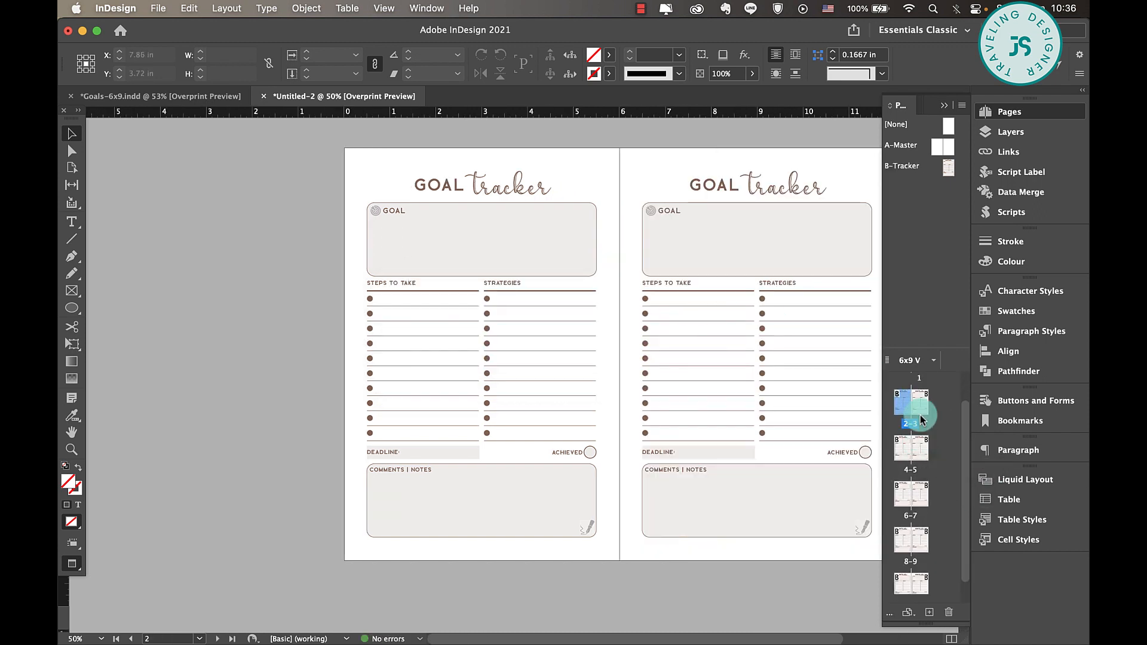
{"action": "scroll", "coordinate": [923, 399], "scroll_direction": "up", "scroll_amount": 2}
{"action": "left_click", "coordinate": [924, 387]}
{"action": "right_click", "coordinate": [924, 381]}
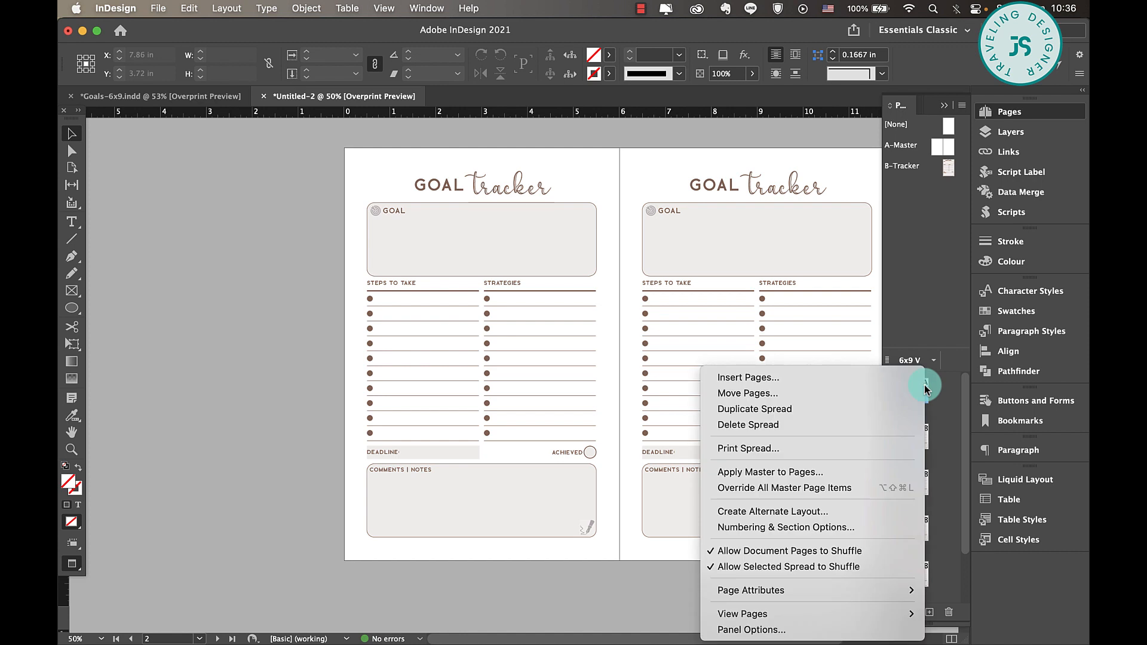
{"action": "left_click", "coordinate": [768, 472]}
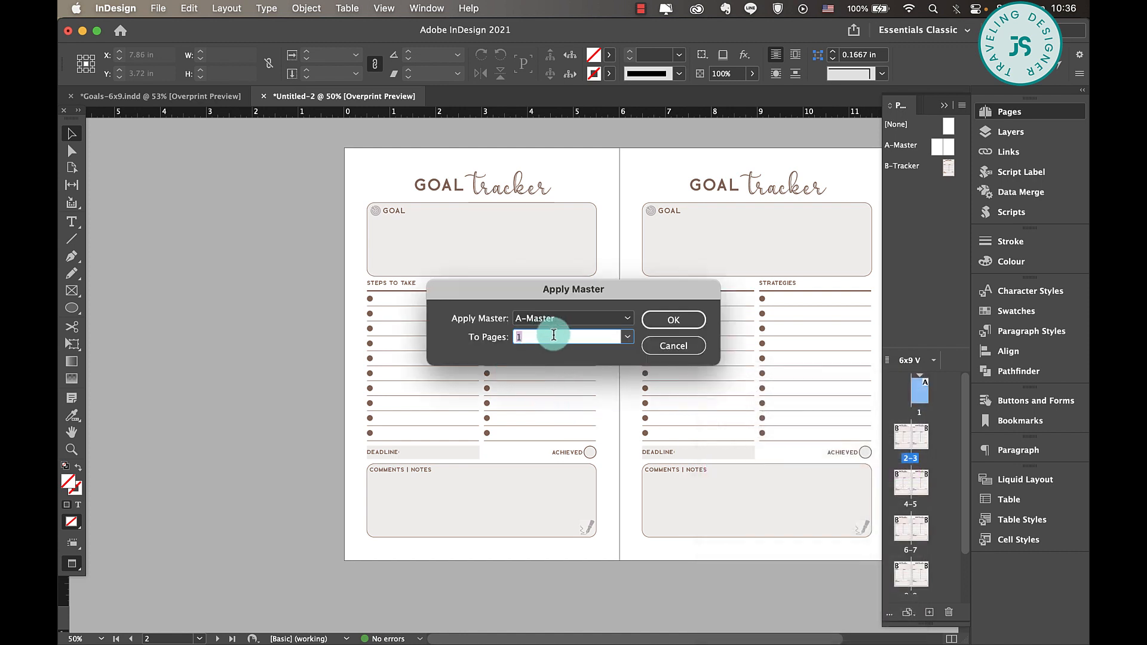
{"action": "left_click", "coordinate": [627, 318]}
{"action": "left_click", "coordinate": [569, 363]}
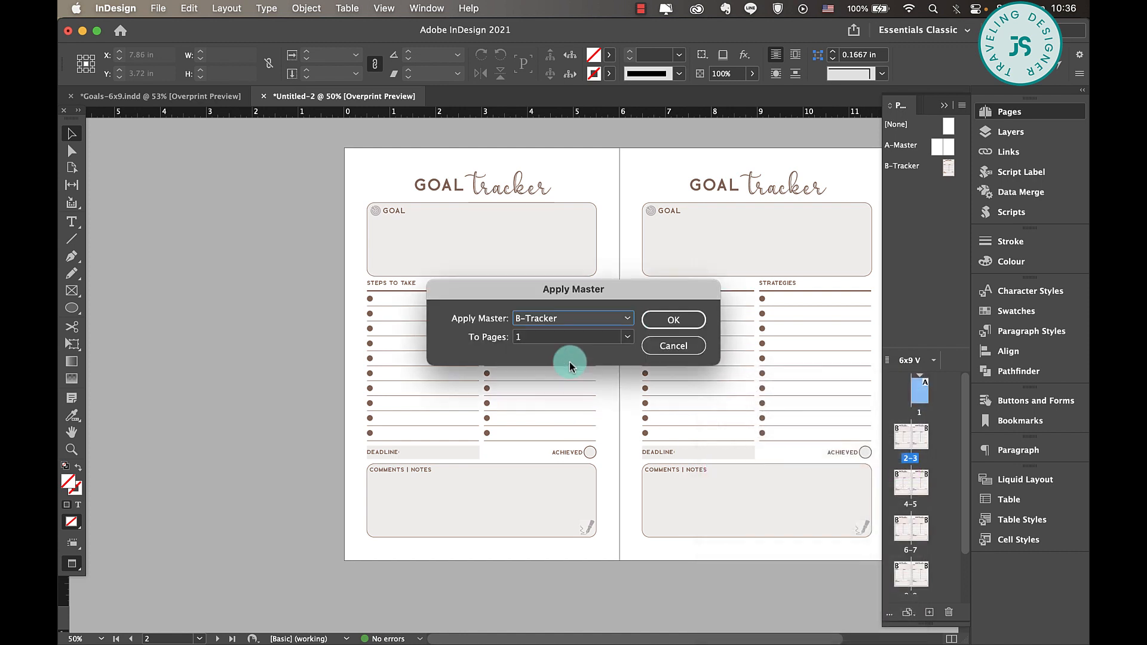
{"action": "left_click", "coordinate": [674, 319]}
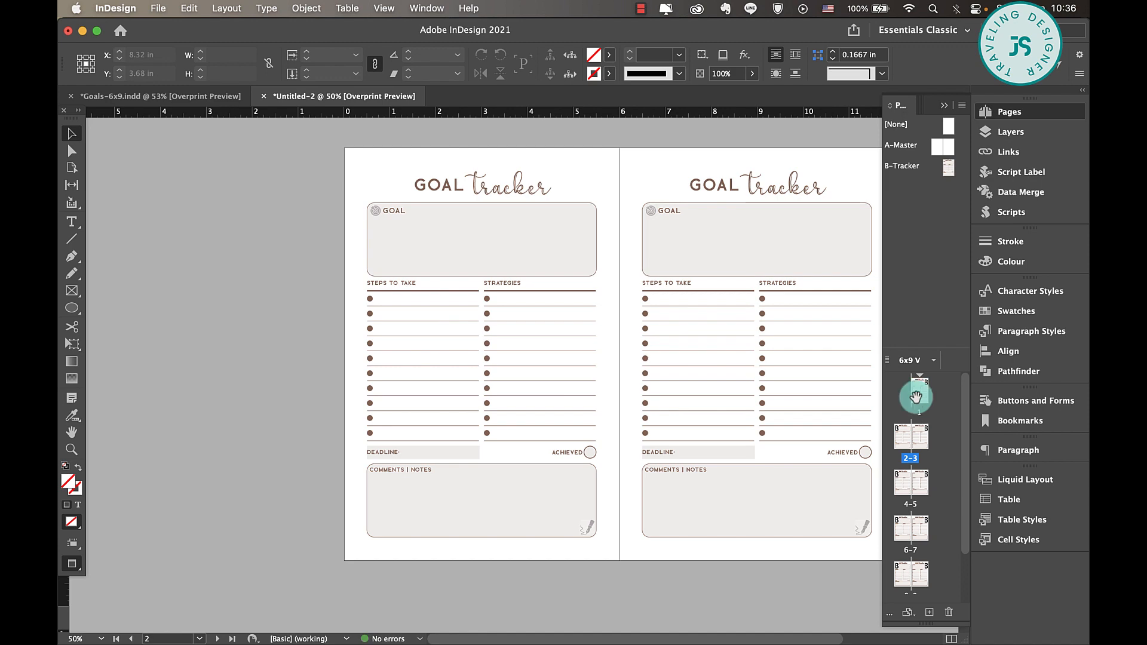
Step: Examine the tracker layout across the inserted spreads through pages 10-11 and check the page thumbnails
{"action": "scroll", "coordinate": [932, 453], "scroll_direction": "down", "scroll_amount": 3}
{"action": "scroll", "coordinate": [743, 412], "scroll_direction": "down", "scroll_amount": 10}
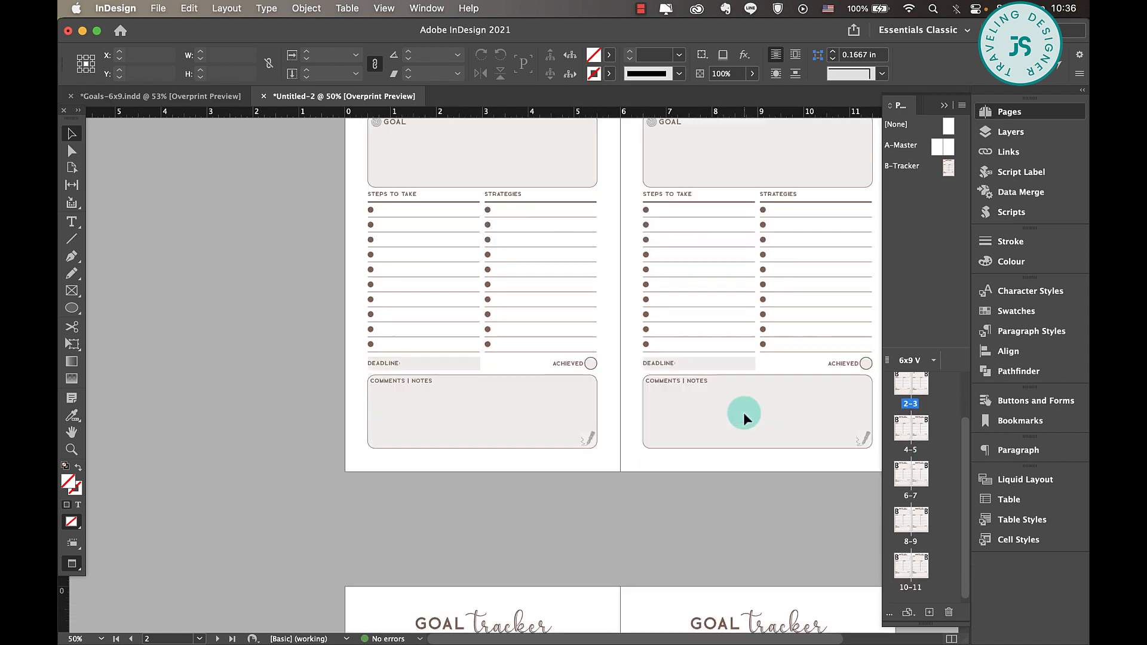
{"action": "scroll", "coordinate": [743, 412], "scroll_direction": "down", "scroll_amount": 20}
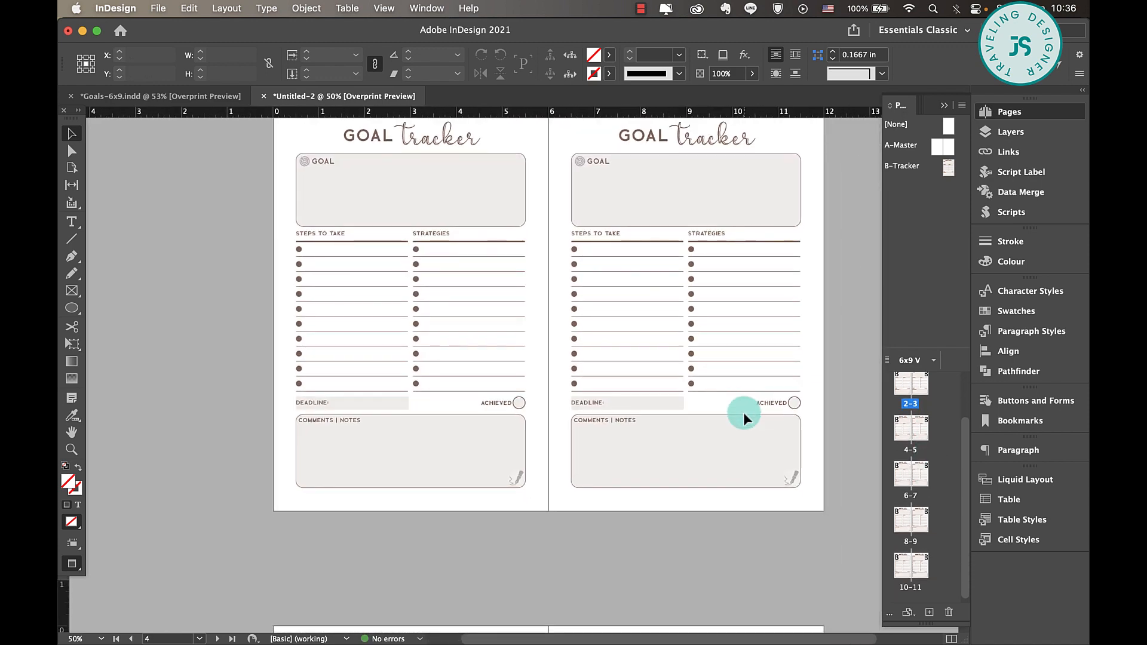
{"action": "scroll", "coordinate": [743, 412], "scroll_direction": "down", "scroll_amount": 10}
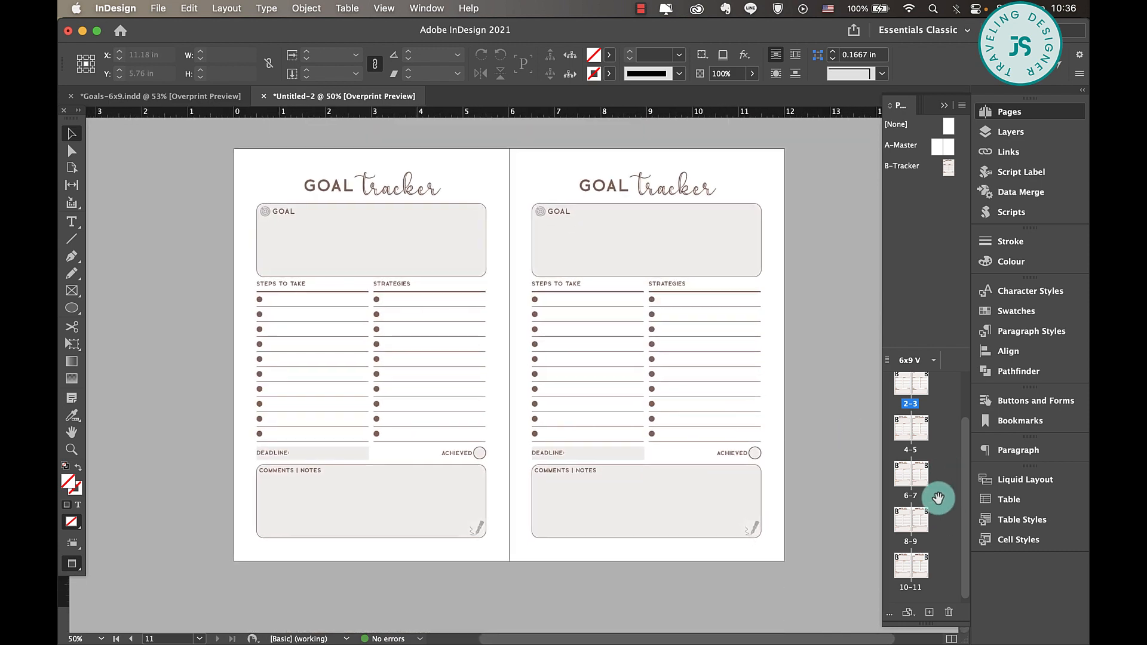
{"action": "scroll", "coordinate": [940, 494], "scroll_direction": "down", "scroll_amount": 1}
{"action": "scroll", "coordinate": [928, 517], "scroll_direction": "up", "scroll_amount": 3}
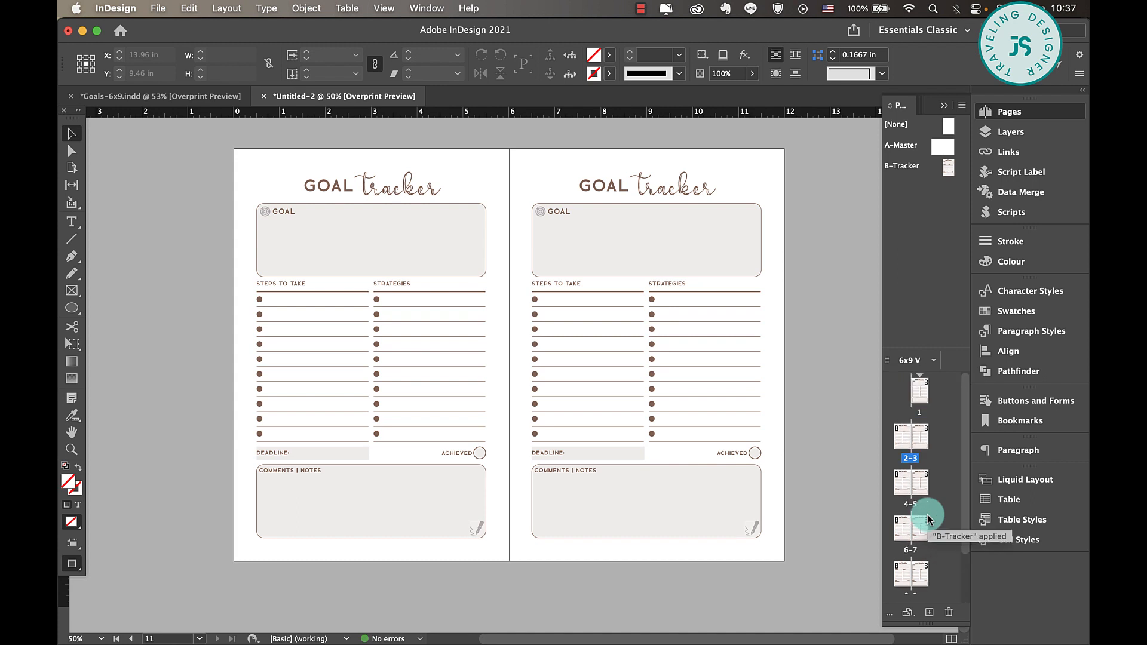
{"action": "scroll", "coordinate": [686, 365], "scroll_direction": "right", "scroll_amount": 3}
{"action": "scroll", "coordinate": [686, 365], "scroll_direction": "up", "scroll_amount": 1}
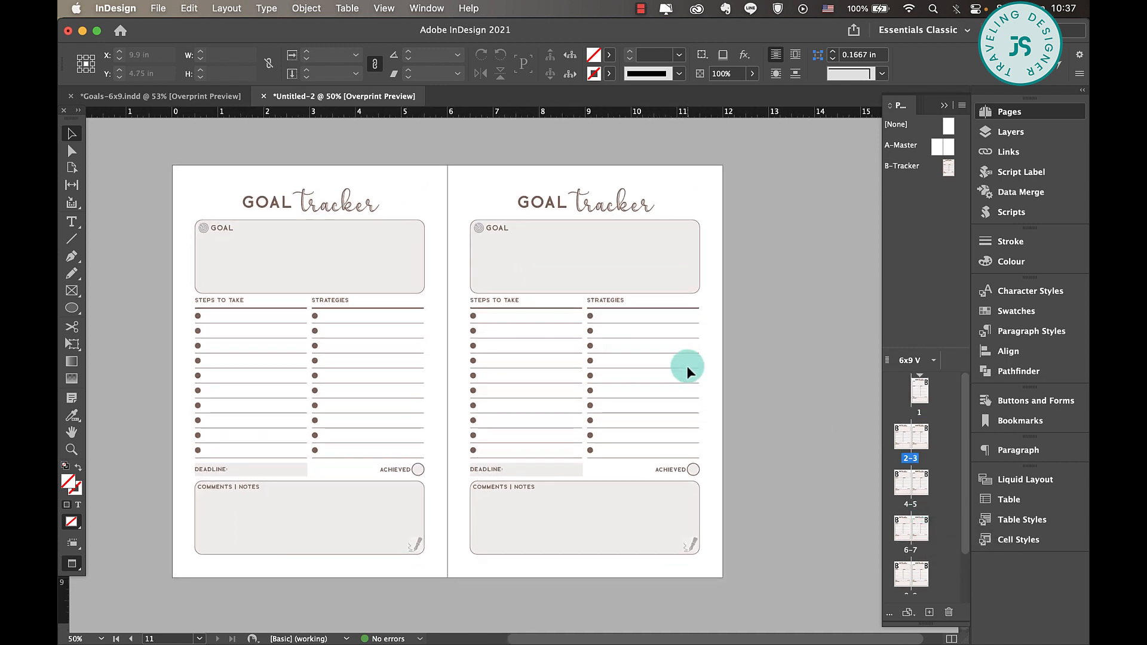
{"action": "scroll", "coordinate": [686, 366], "scroll_direction": "down", "scroll_amount": 1}
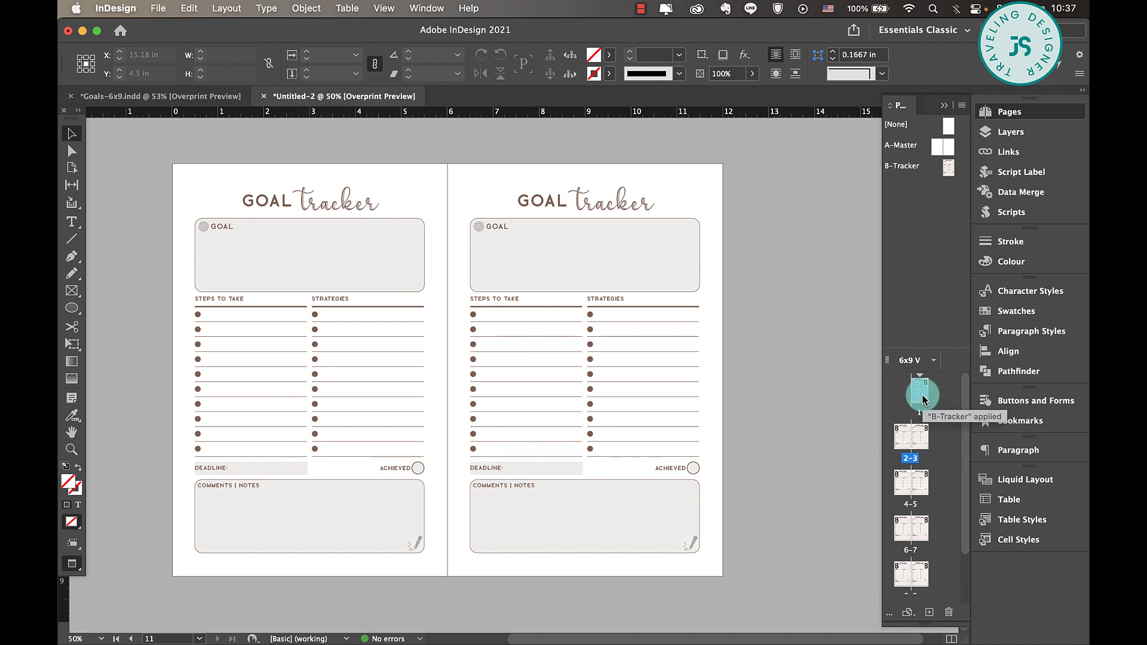
Step: Apply the [None] master to page 1 and open that page with its margin guides shown
{"action": "left_click", "coordinate": [950, 124]}
{"action": "left_click_drag", "start_coordinate": [950, 124], "coordinate": [919, 393]}
{"action": "double_click", "coordinate": [918, 392]}
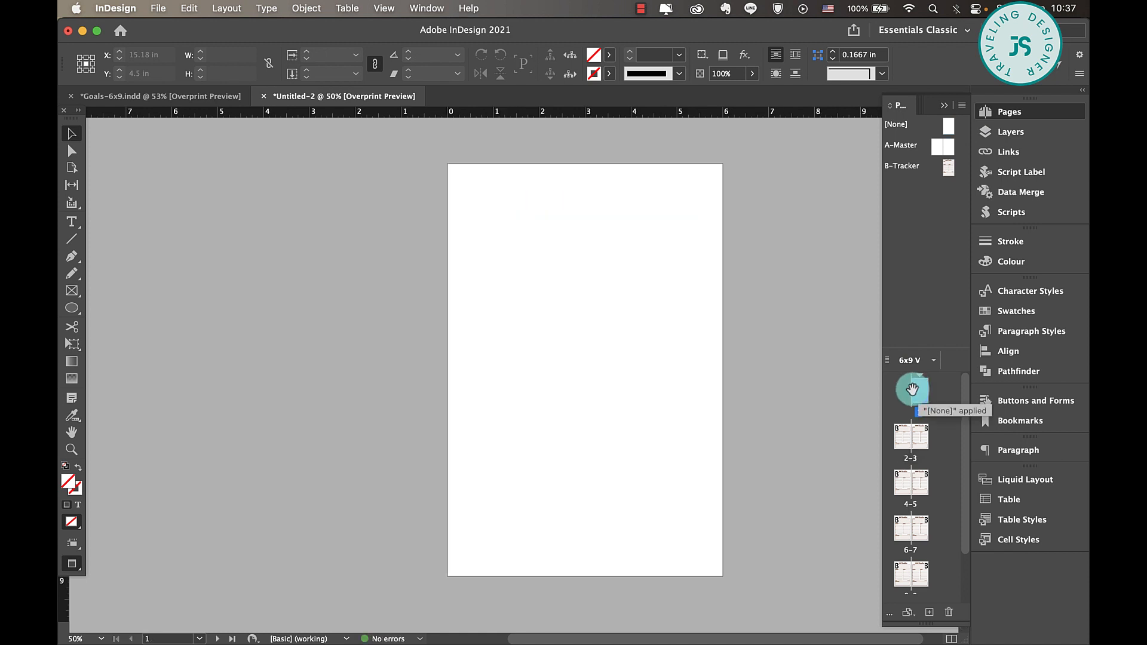
{"action": "key", "text": "w"}
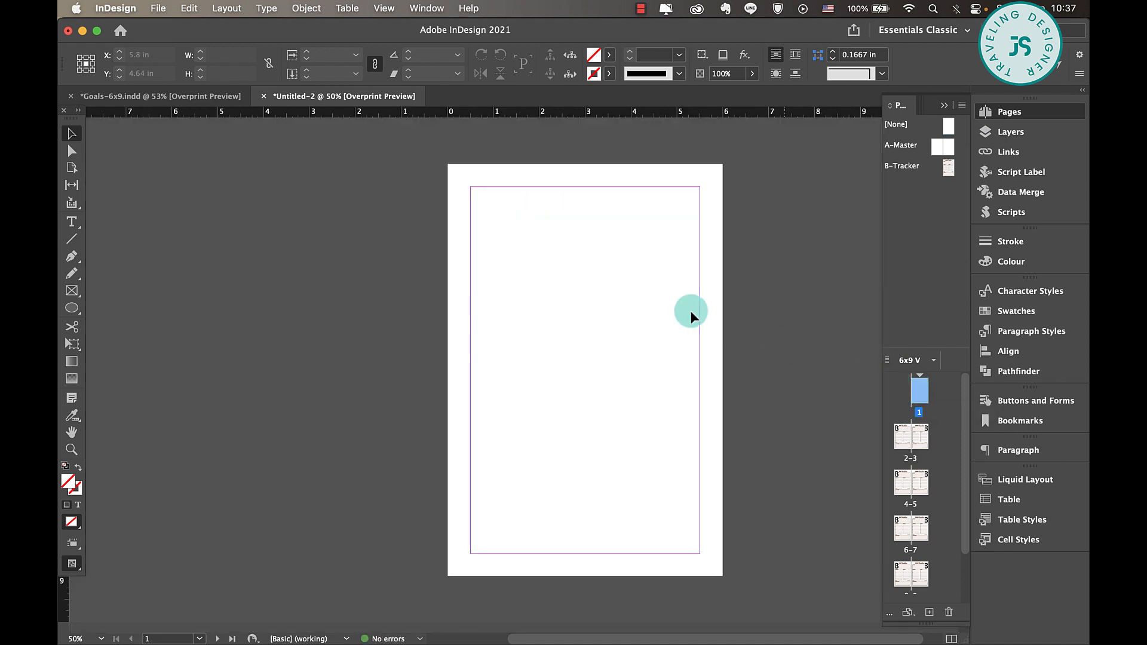
Step: Copy the "GOAL tracker" title from the B-Tracker master onto page 1 and place it at about X 3.1 in, Y 3.74 in
{"action": "left_click", "coordinate": [948, 172], "text": "alt"}
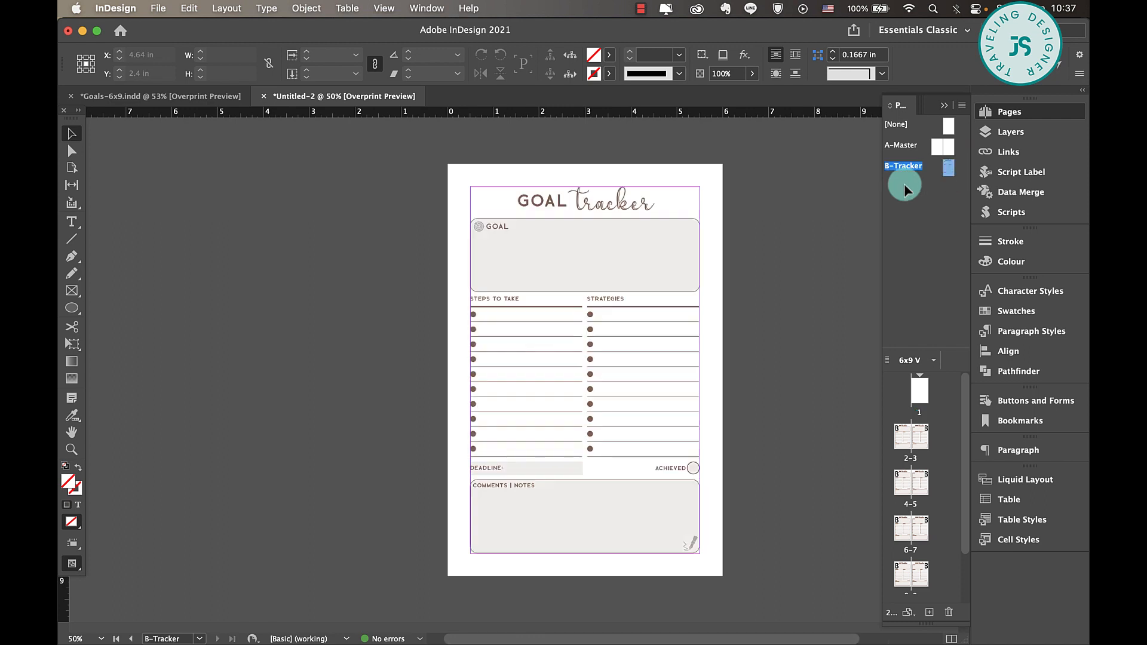
{"action": "left_click", "coordinate": [579, 206]}
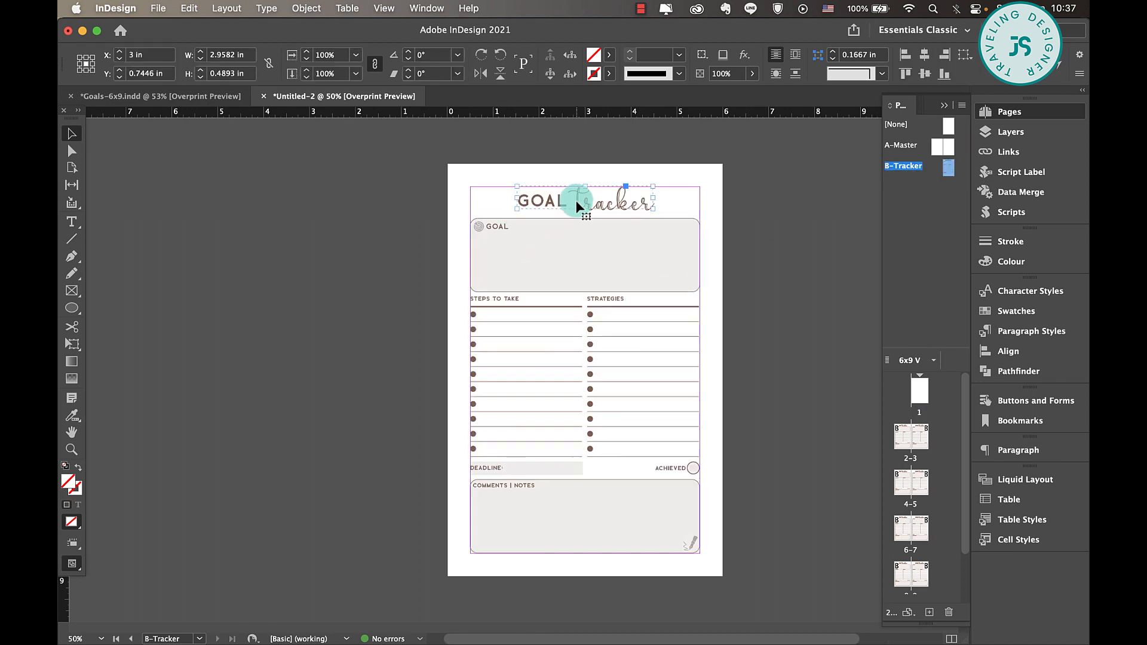
{"action": "left_click", "coordinate": [917, 393]}
{"action": "key", "text": "super+v"}
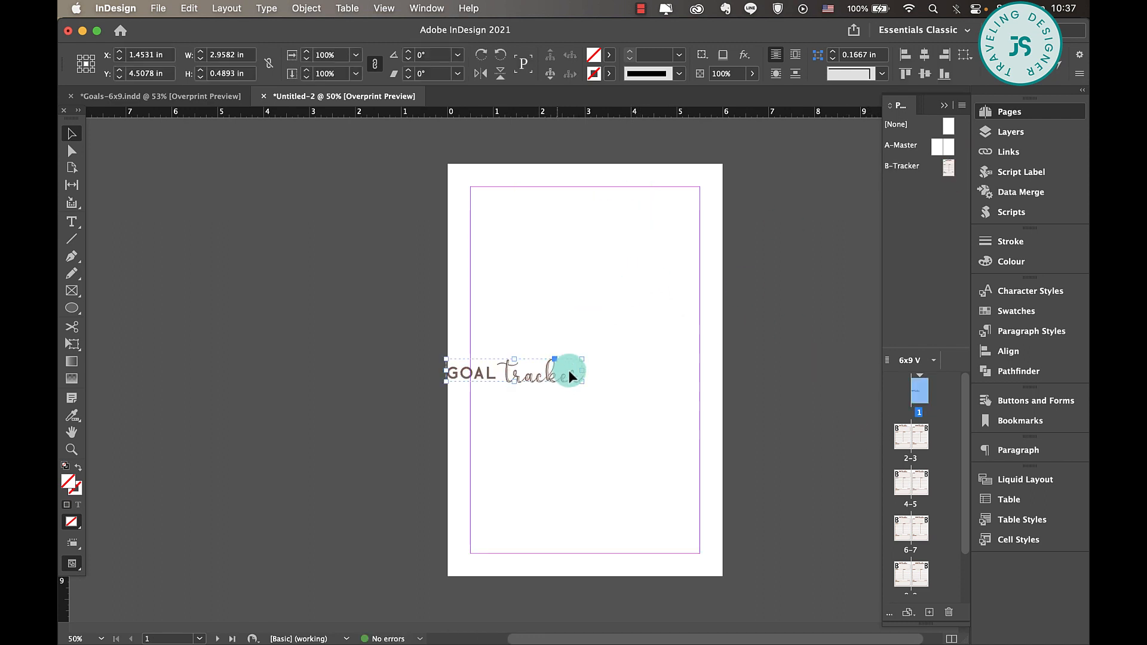
{"action": "left_click_drag", "start_coordinate": [568, 373], "coordinate": [637, 344]}
{"action": "left_click_drag", "start_coordinate": [632, 335], "coordinate": [633, 335]}
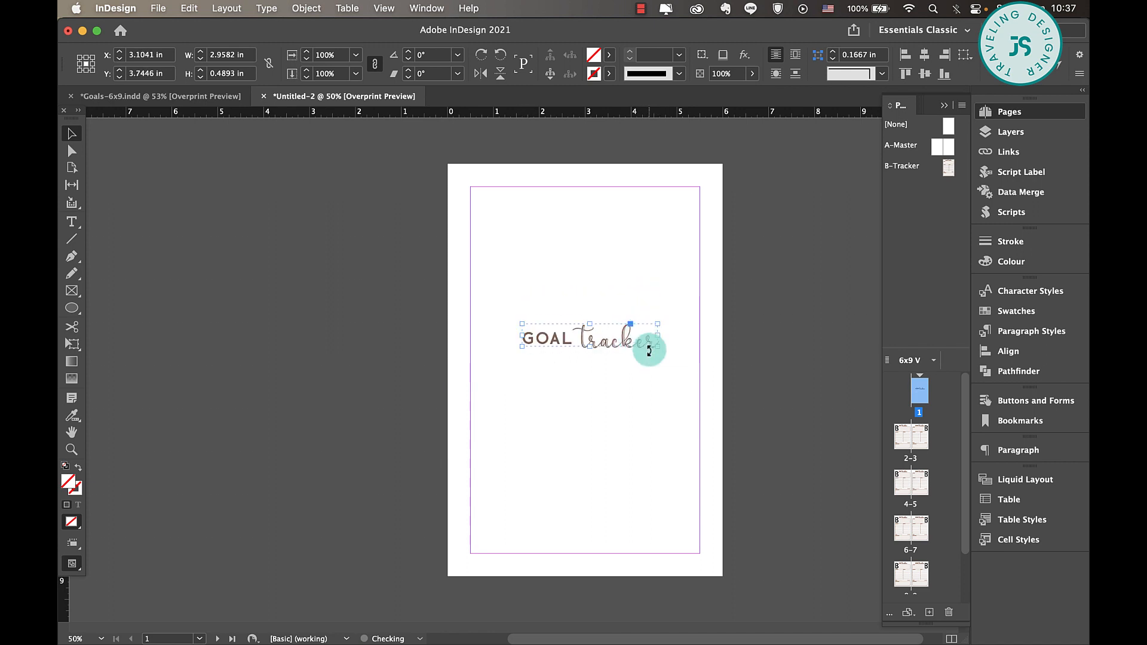
Step: Duplicate the title's "GOAL" text above the title on page 1 and change the copy to "THIS"
{"action": "left_click", "coordinate": [599, 435]}
{"action": "left_click", "coordinate": [548, 350]}
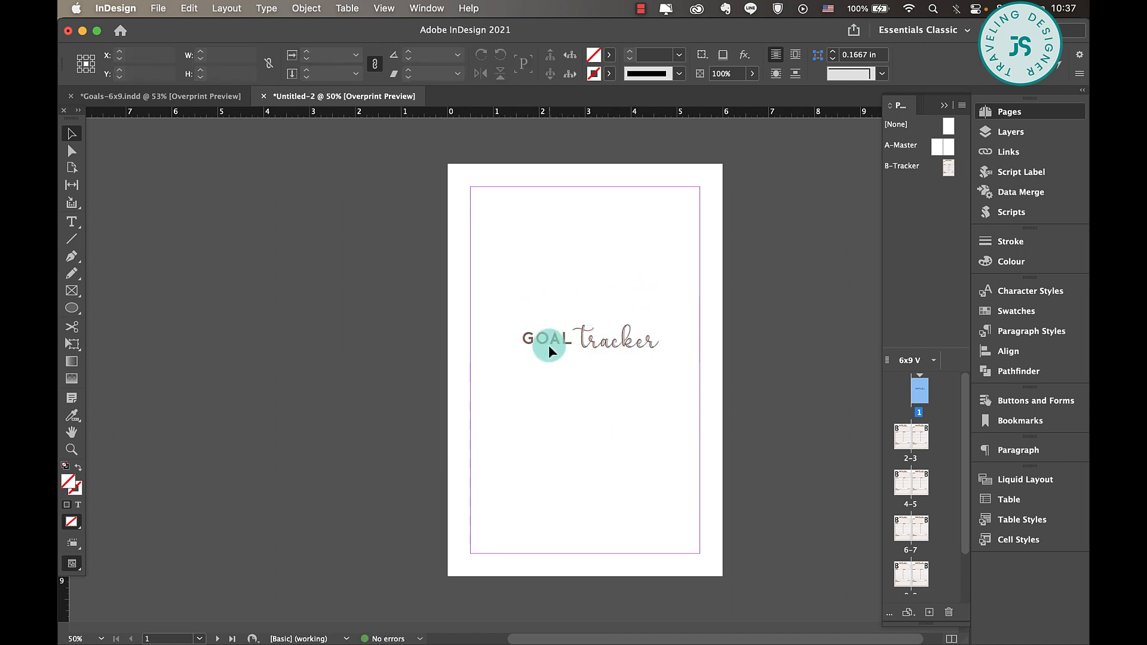
{"action": "double_click", "coordinate": [557, 341]}
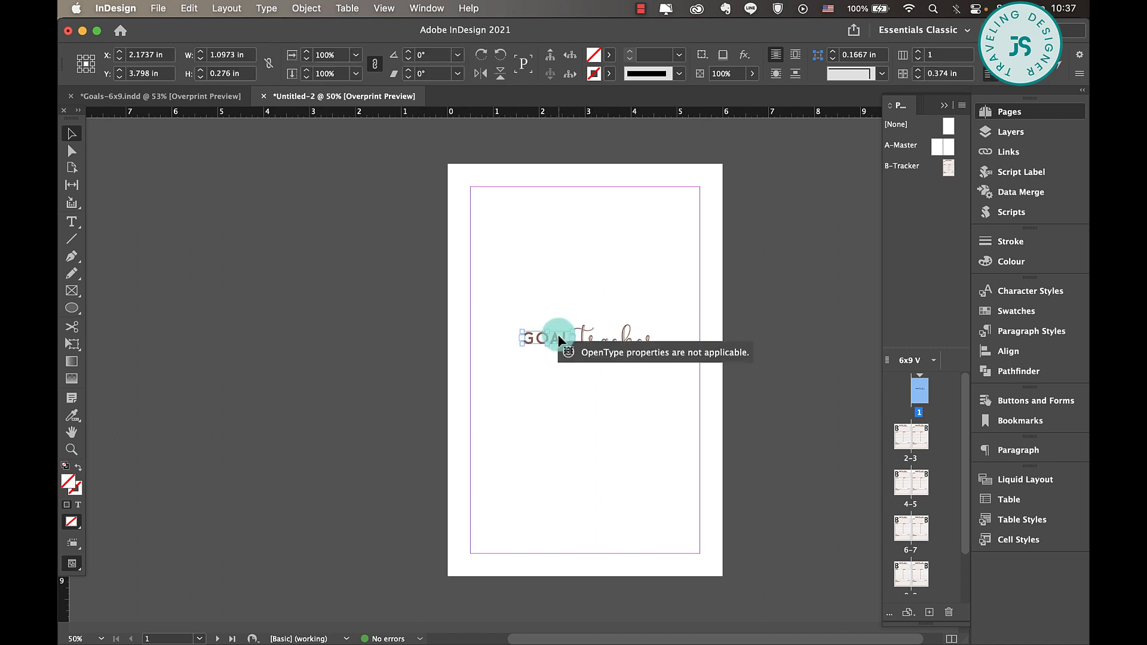
{"action": "left_click_drag", "start_coordinate": [559, 339], "coordinate": [597, 298]}
{"action": "double_click", "coordinate": [598, 299]}
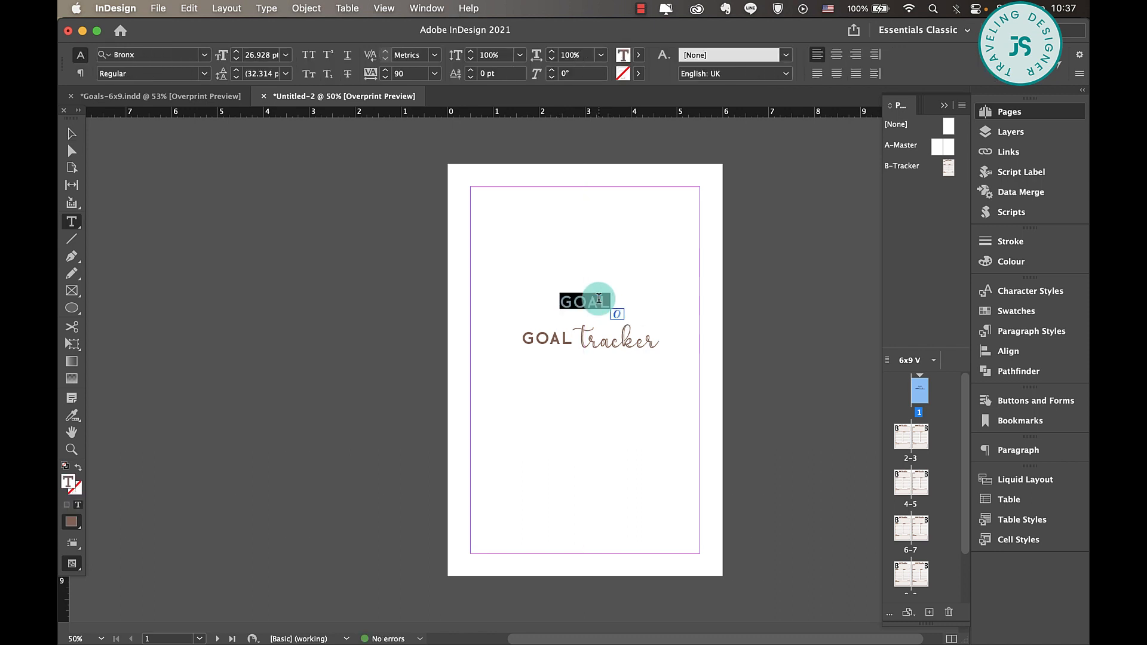
{"action": "type", "text": "THIS"}
Step: Format the "THIS" text at 18 pt with 190 tracking and centre alignment
{"action": "double_click", "coordinate": [597, 300]}
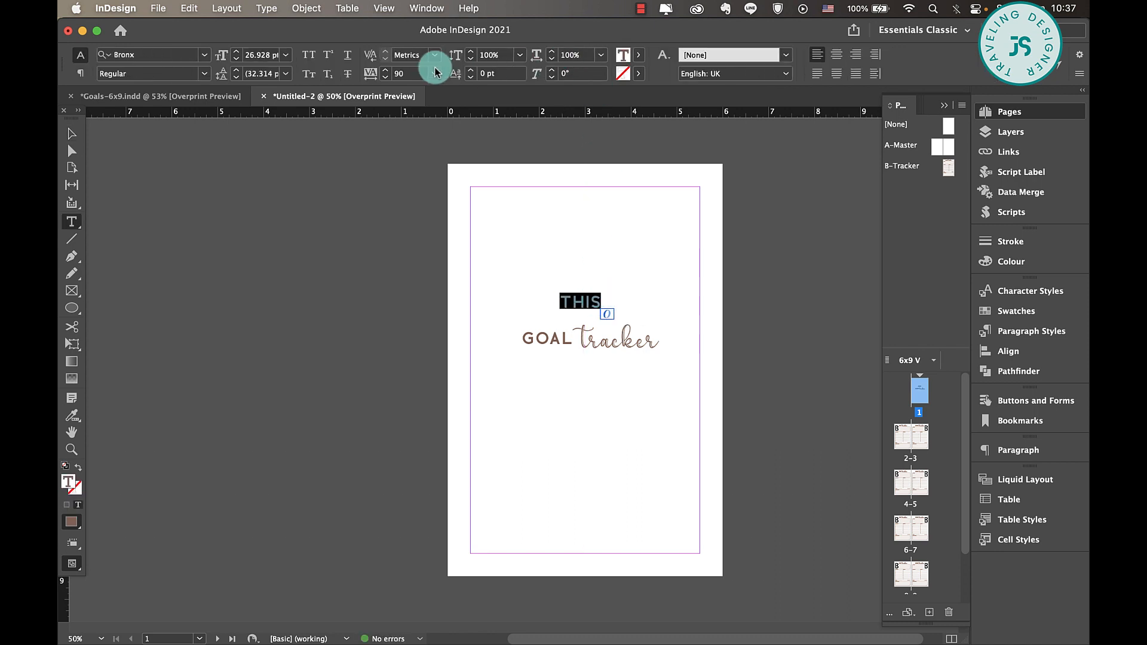
{"action": "left_click", "coordinate": [237, 58]}
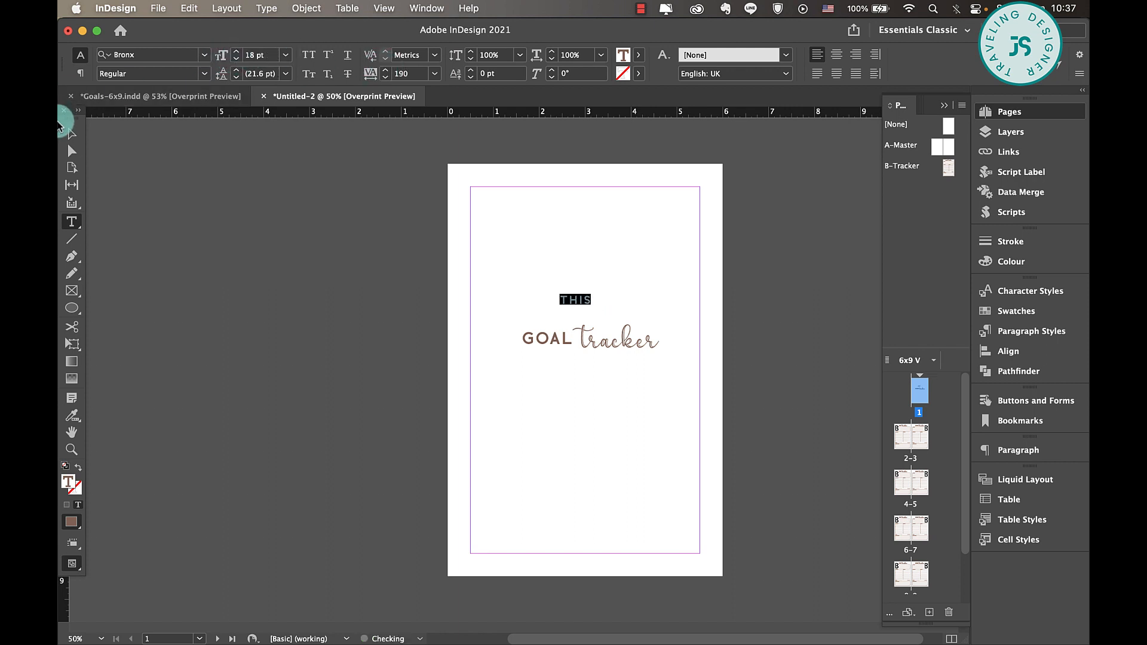
{"action": "left_click", "coordinate": [72, 134]}
{"action": "left_click", "coordinate": [606, 297]}
{"action": "double_click", "coordinate": [592, 299]}
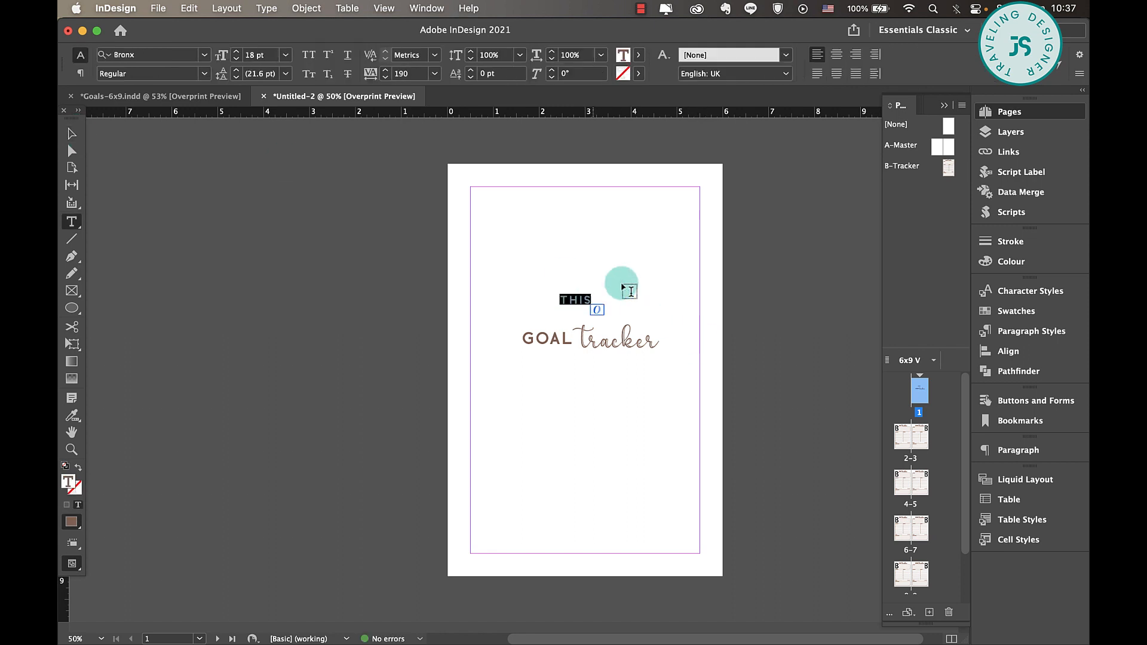
{"action": "left_click", "coordinate": [71, 133]}
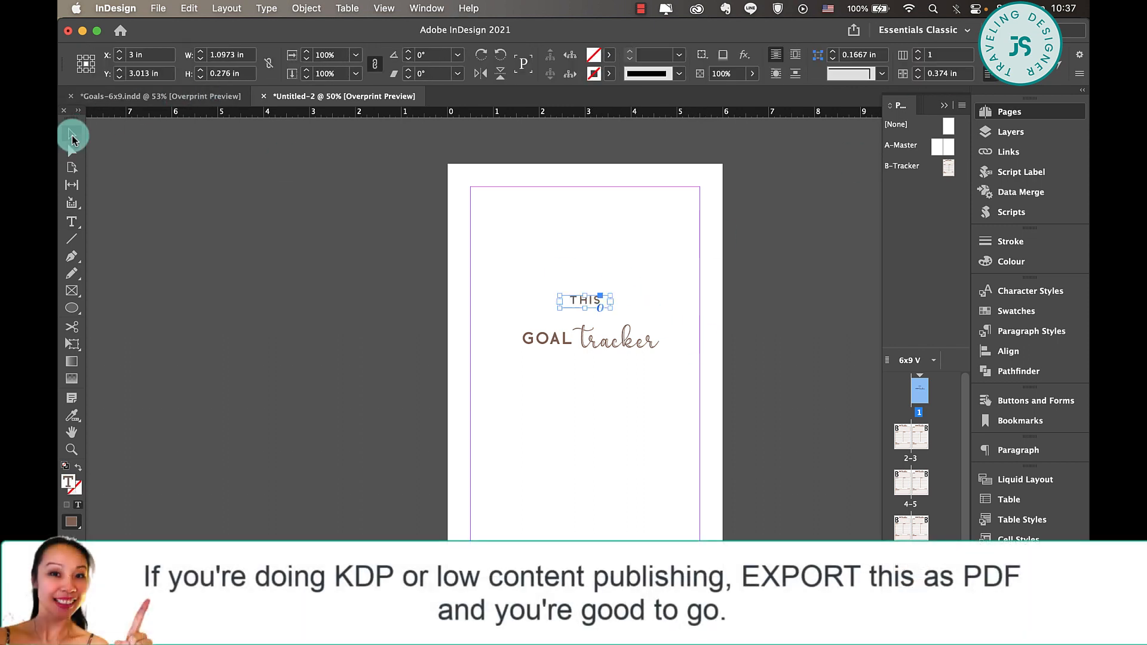
Step: Bring "THIS" closer to the title and place a duplicate of it just beneath the title
{"action": "left_click", "coordinate": [589, 303]}
{"action": "left_click_drag", "start_coordinate": [594, 299], "coordinate": [599, 362]}
Step: Replace the lower copy's text with "BELONGS TO" and enlarge its frame to about 1.93 × 0.48 in
{"action": "double_click", "coordinate": [599, 362]}
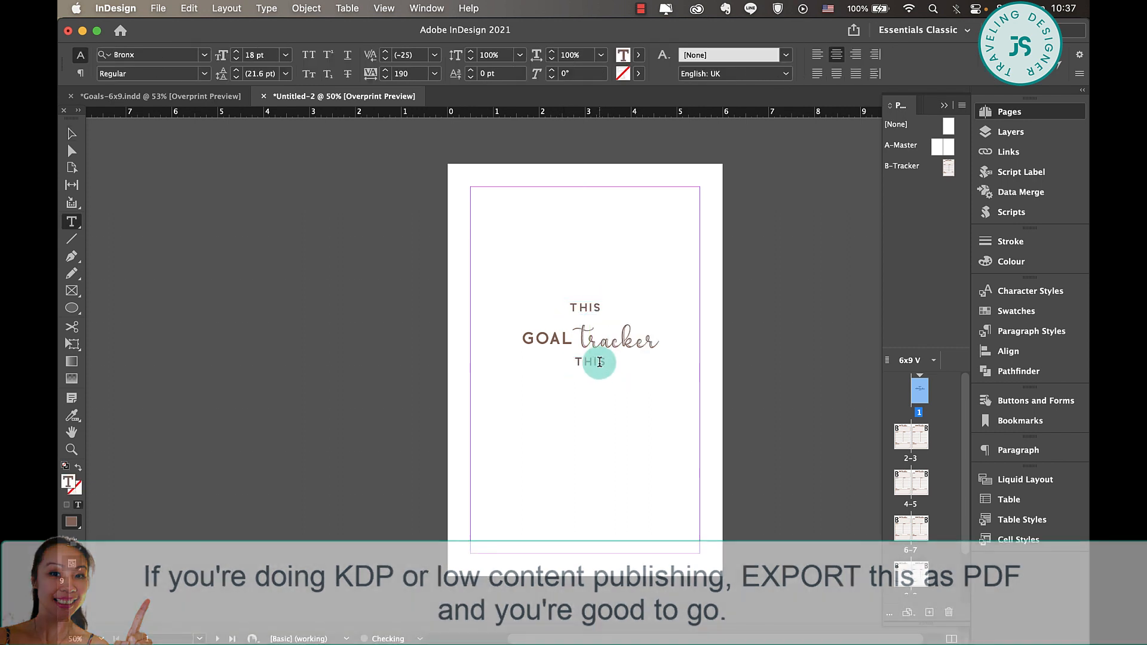
{"action": "double_click", "coordinate": [599, 362]}
{"action": "type", "text": "ELO"}
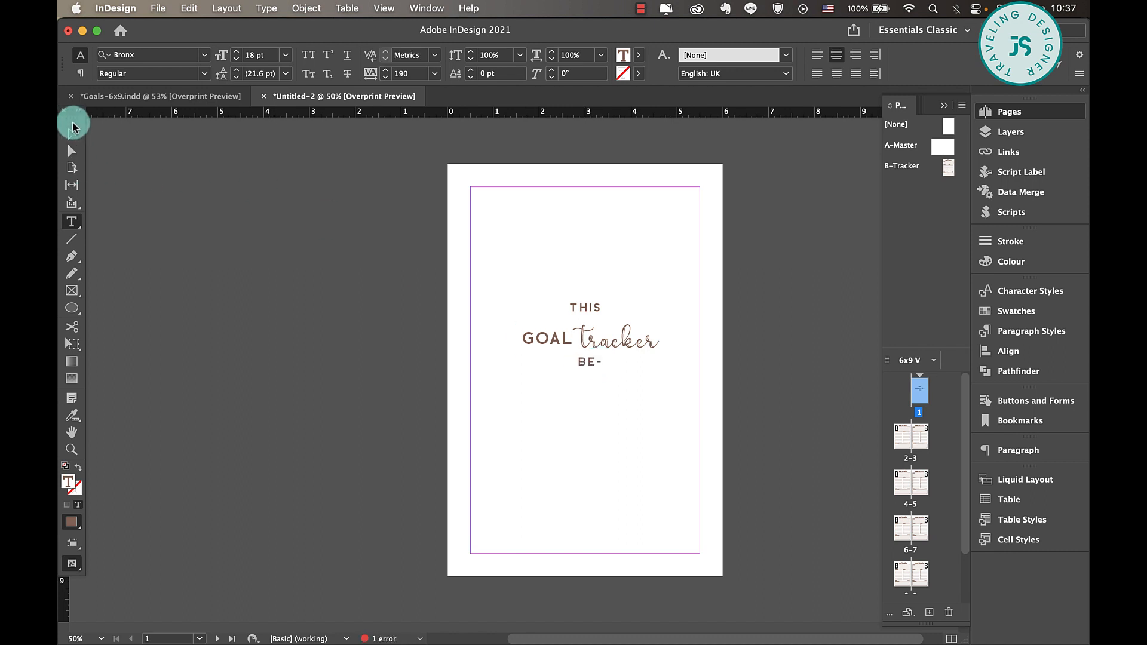
{"action": "left_click", "coordinate": [69, 133]}
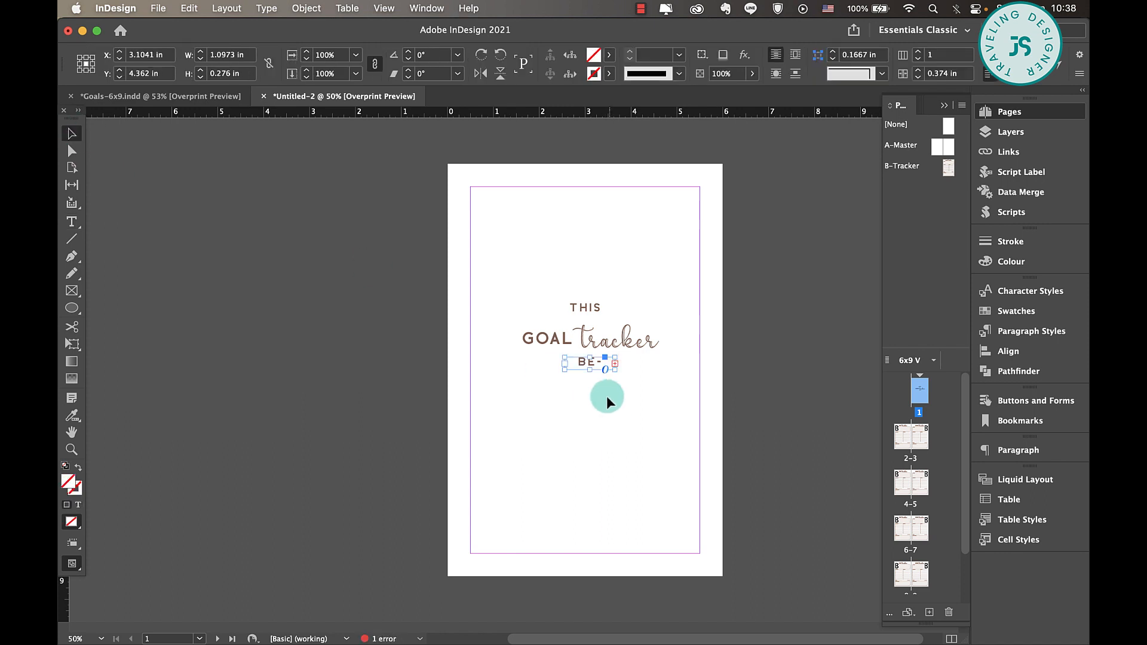
{"action": "left_click_drag", "start_coordinate": [565, 372], "coordinate": [526, 380]}
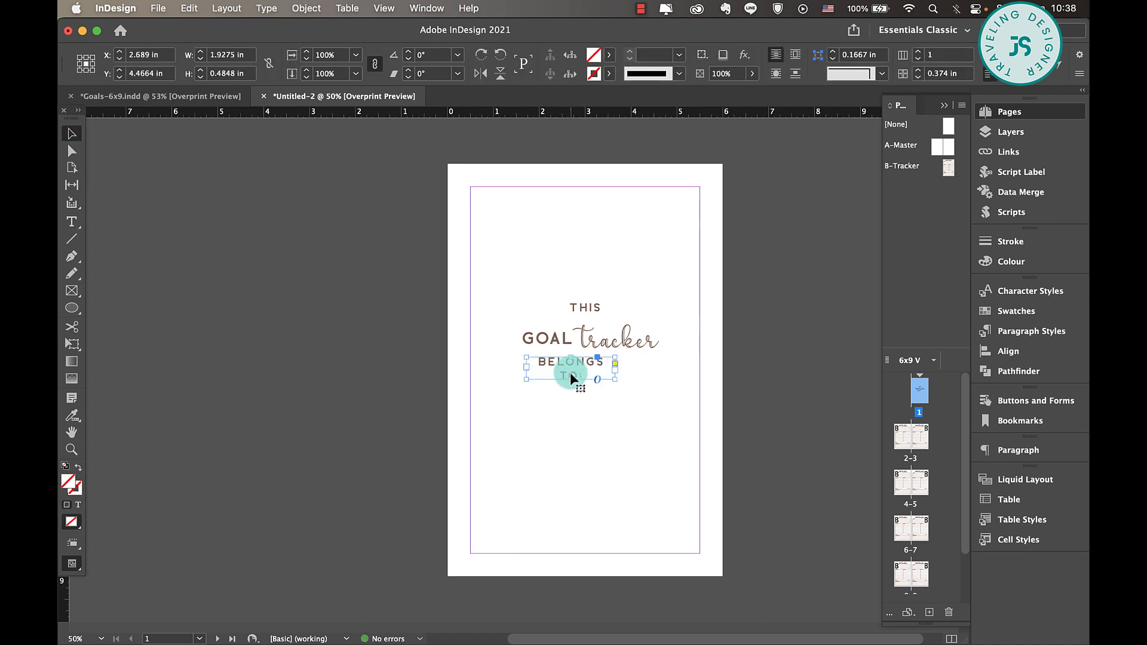
Step: Resize the "BELONGS TO:" frame to about 2.63 × 0.28 in so it fits on one line, and centre it beneath the title
{"action": "mouse_move", "coordinate": [615, 379]}
{"action": "left_mouse_down"}
{"action": "mouse_move", "coordinate": [647, 369]}
{"action": "mouse_move", "coordinate": [610, 364]}
{"action": "left_mouse_up"}
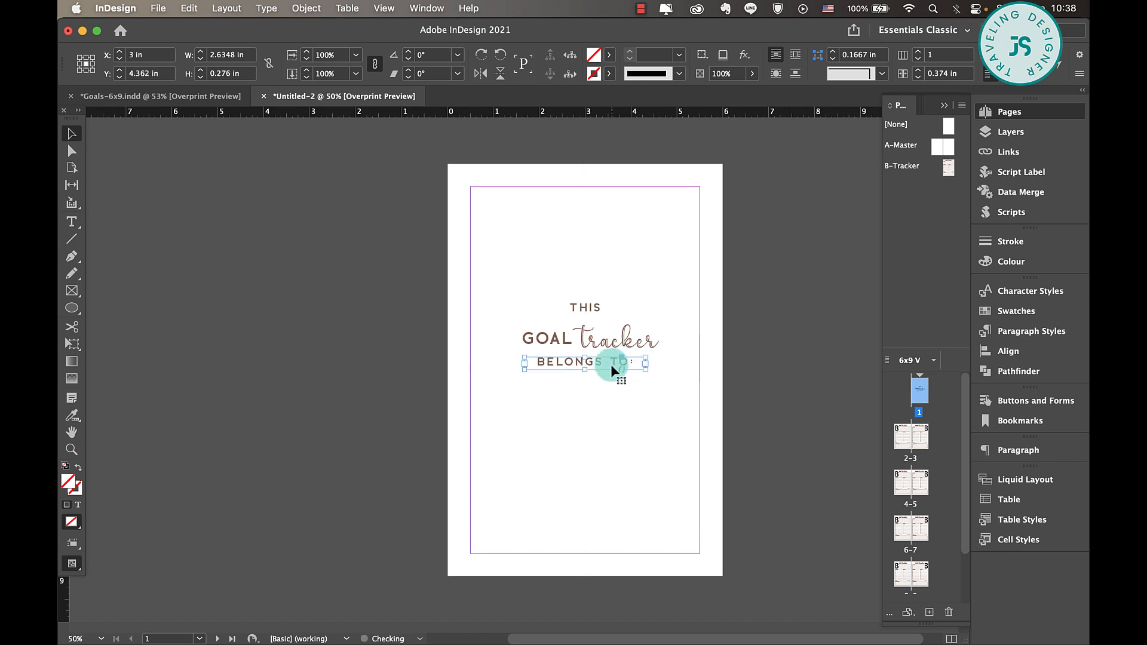
{"action": "left_click", "coordinate": [593, 300]}
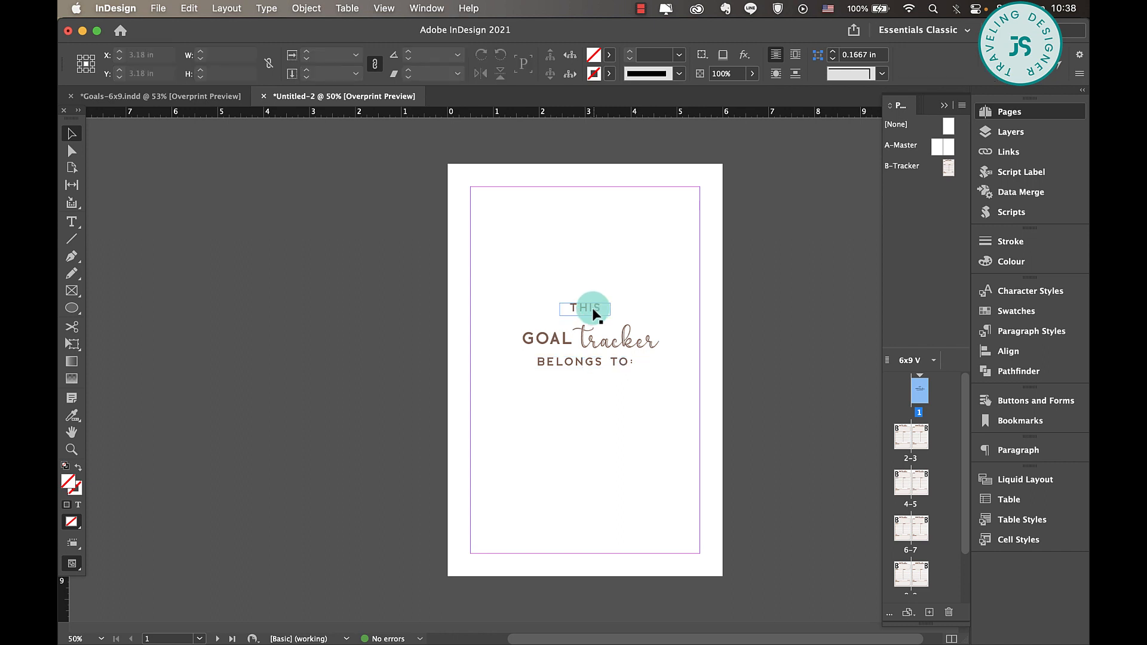
{"action": "left_click_drag", "start_coordinate": [594, 312], "coordinate": [591, 308]}
{"action": "left_click_drag", "start_coordinate": [591, 364], "coordinate": [595, 364]}
Step: Enlarge the "GOAL tracker" title to nearly the full width between the margins and move "BELONGS TO:" down beneath it
{"action": "left_click", "coordinate": [658, 430]}
{"action": "left_click", "coordinate": [645, 341]}
{"action": "left_click_drag", "start_coordinate": [653, 340], "coordinate": [623, 373]}
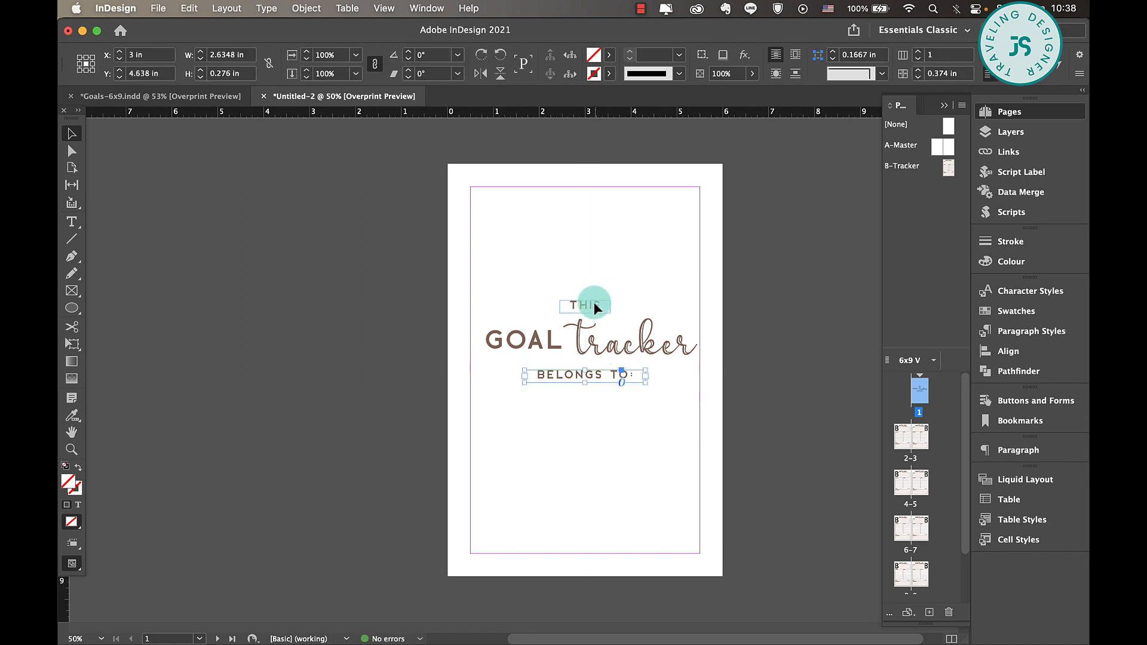
Step: Place "THIS" left-aligned above the start of the title and "BELONGS TO:" right-aligned beneath its end
{"action": "left_click_drag", "start_coordinate": [593, 302], "coordinate": [522, 313]}
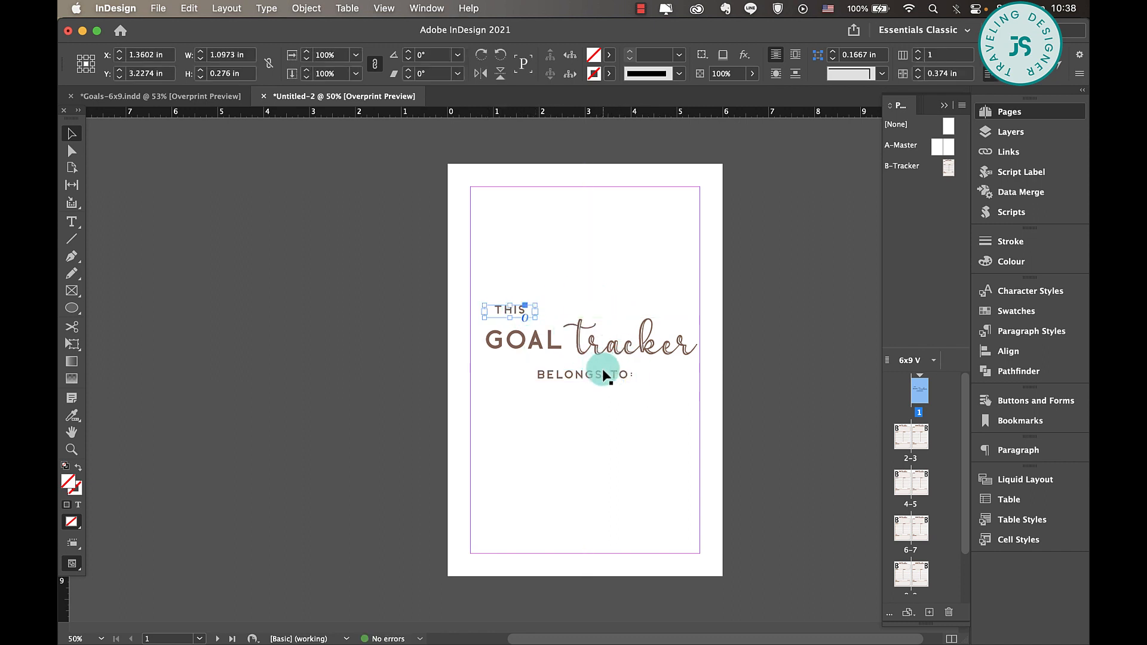
{"action": "left_click_drag", "start_coordinate": [604, 372], "coordinate": [652, 365]}
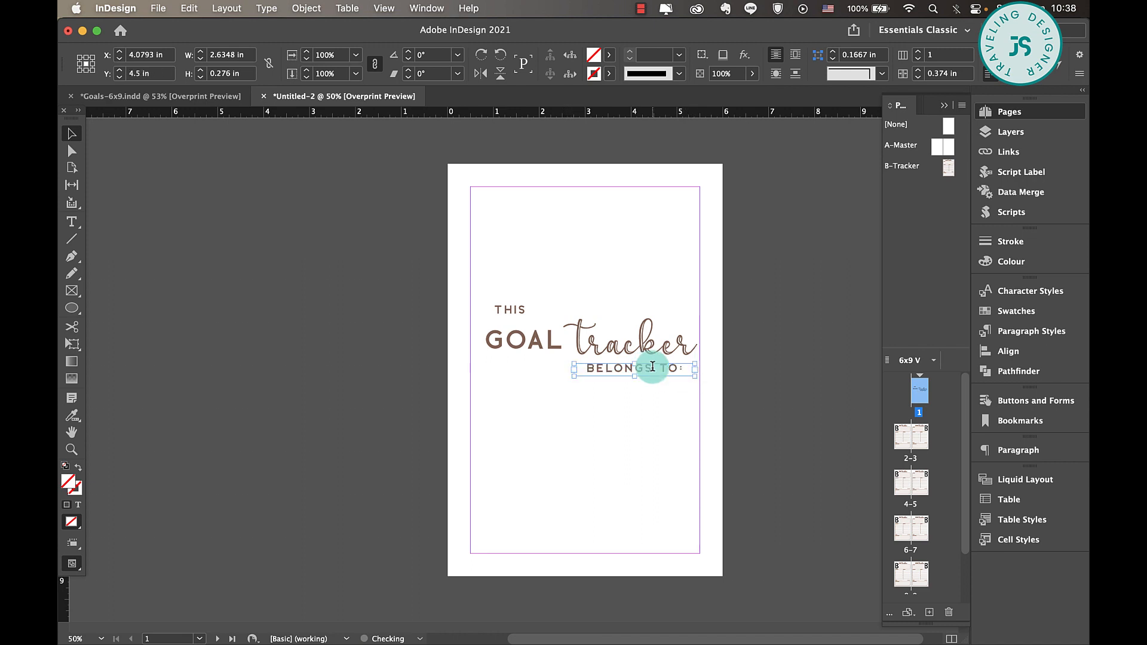
{"action": "triple_click", "coordinate": [652, 366]}
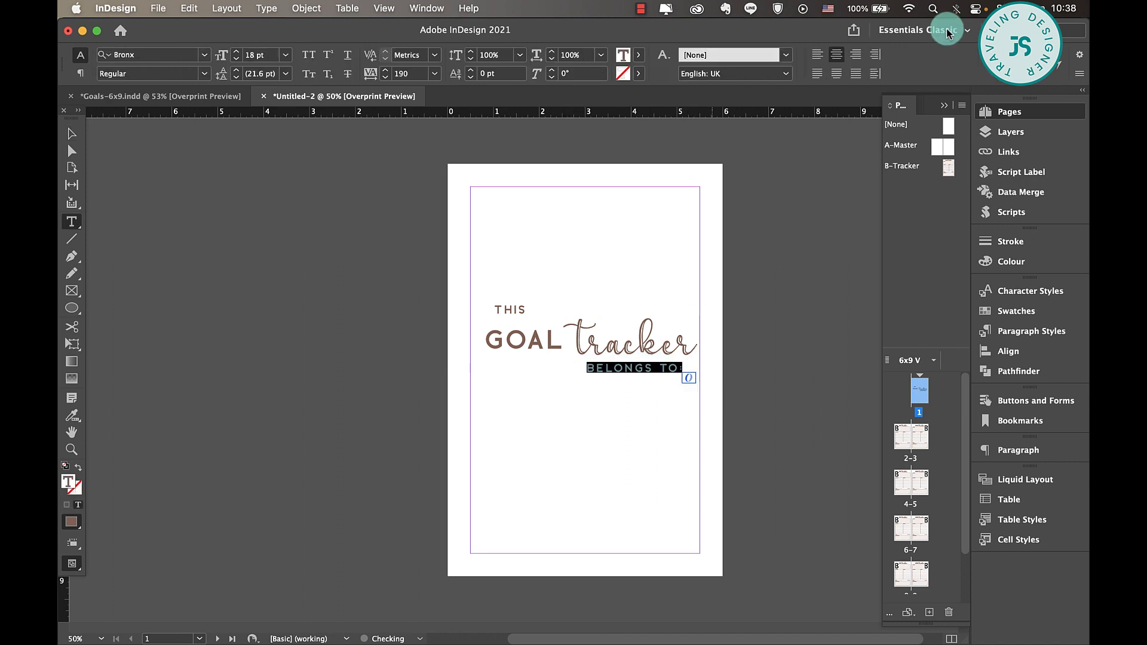
{"action": "double_click", "coordinate": [511, 315]}
{"action": "left_click", "coordinate": [817, 55]}
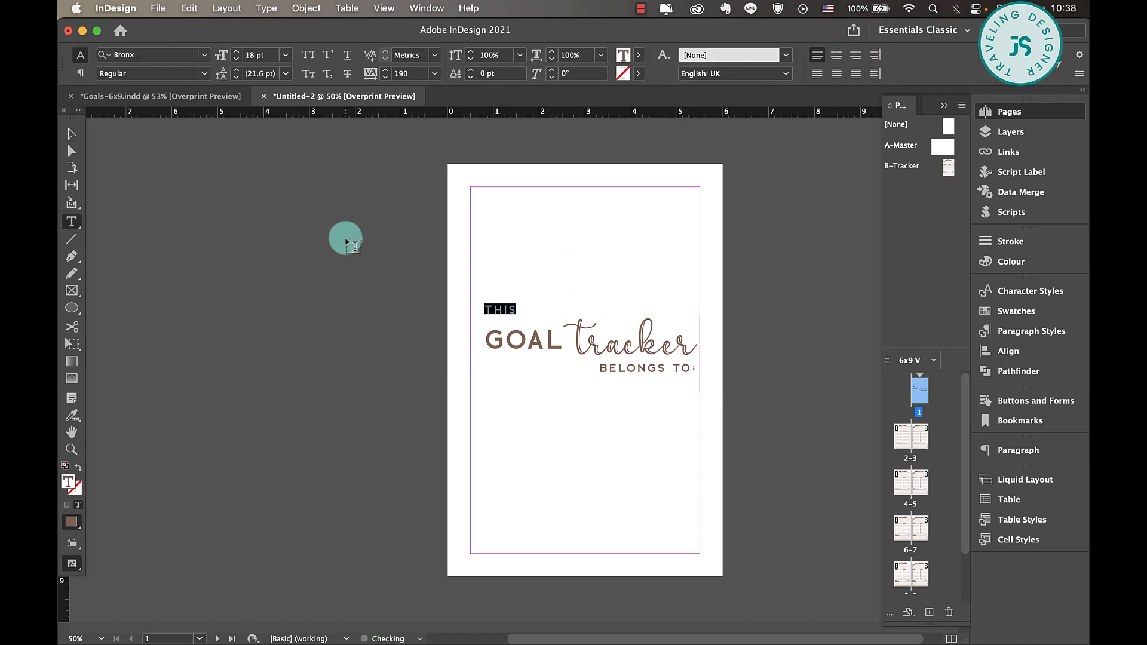
{"action": "left_click", "coordinate": [71, 134]}
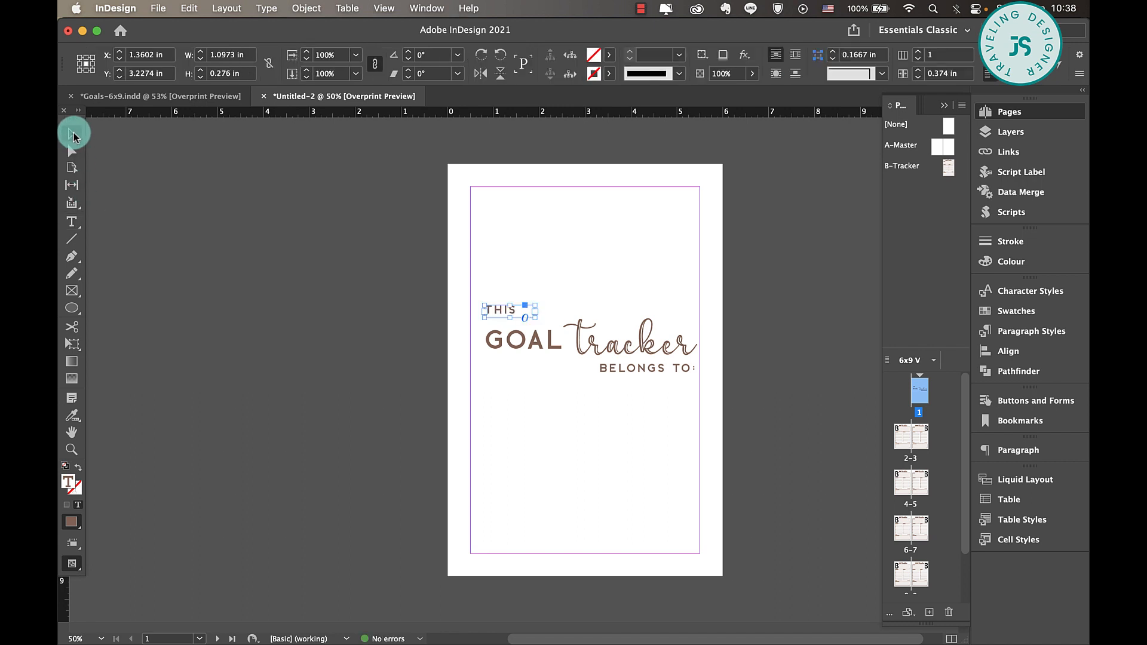
Step: Fine-tune the spacing by moving "BELONGS TO:" slightly down to the title's end and "THIS" slightly closer to "GOAL"
{"action": "left_click", "coordinate": [664, 370]}
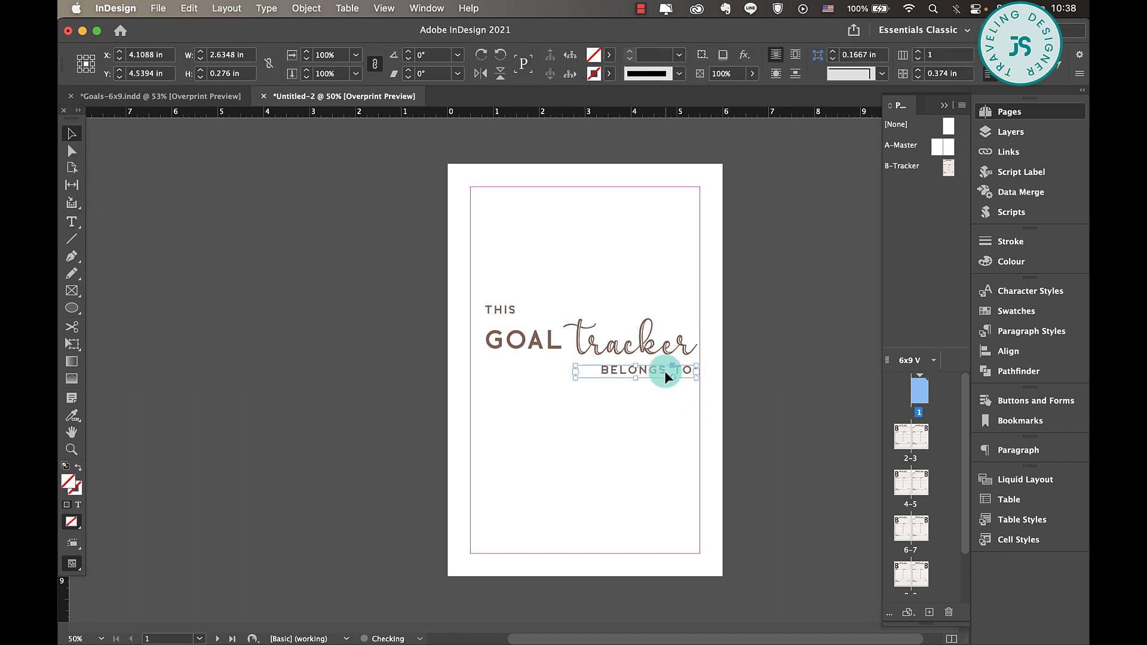
{"action": "left_click_drag", "start_coordinate": [664, 370], "coordinate": [664, 372]}
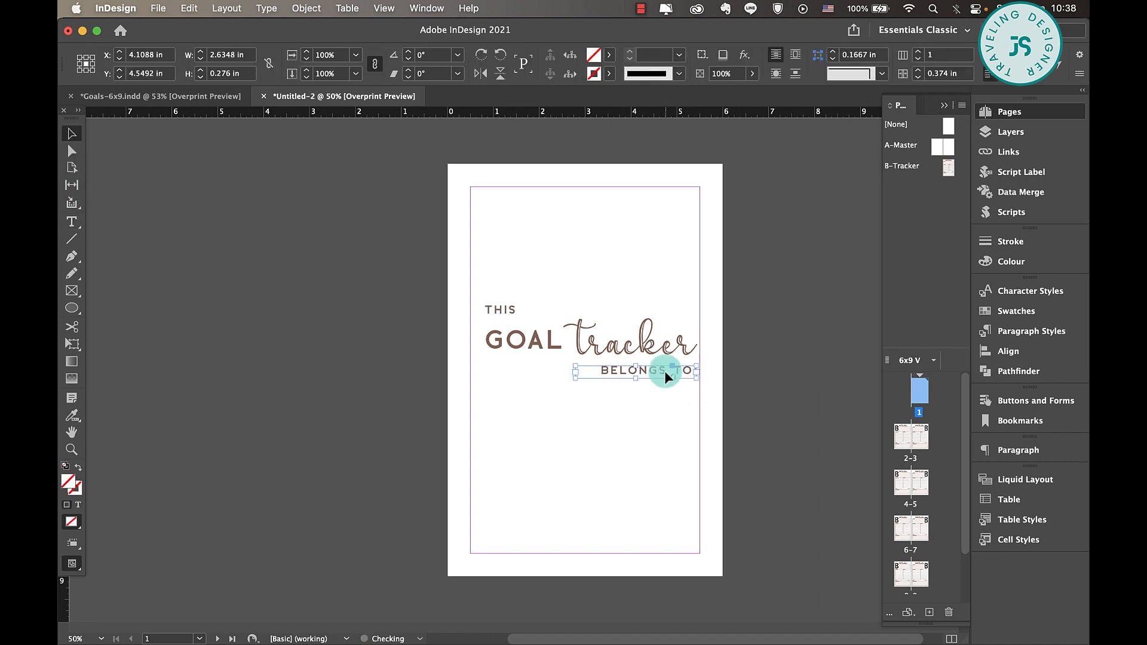
{"action": "left_click", "coordinate": [505, 309]}
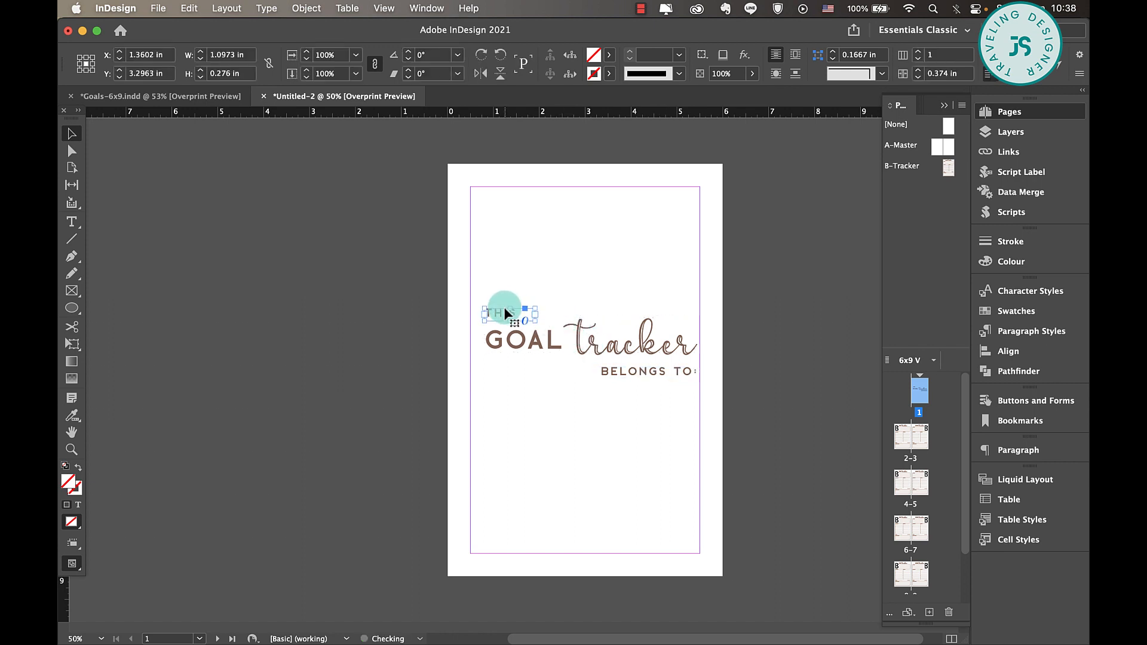
{"action": "left_click", "coordinate": [626, 461]}
Step: Draw a rectangle about 4.26 × 0.9 in beneath the "BELONGS TO:" line on page 1
{"action": "left_click", "coordinate": [76, 311]}
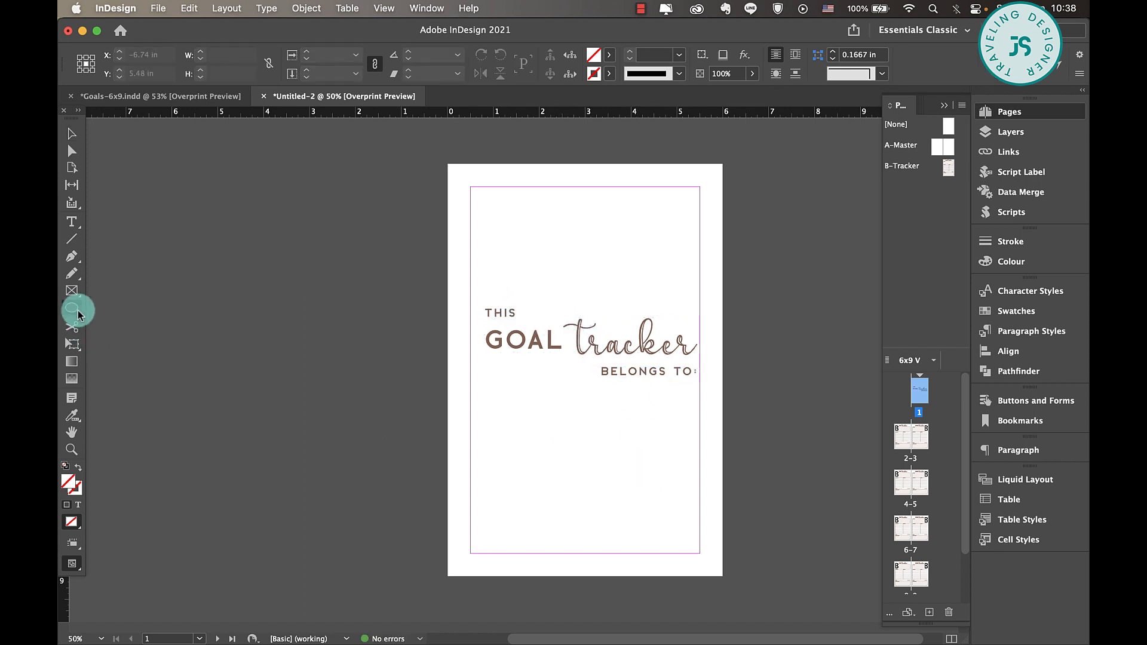
{"action": "left_click_drag", "start_coordinate": [77, 313], "coordinate": [93, 325]}
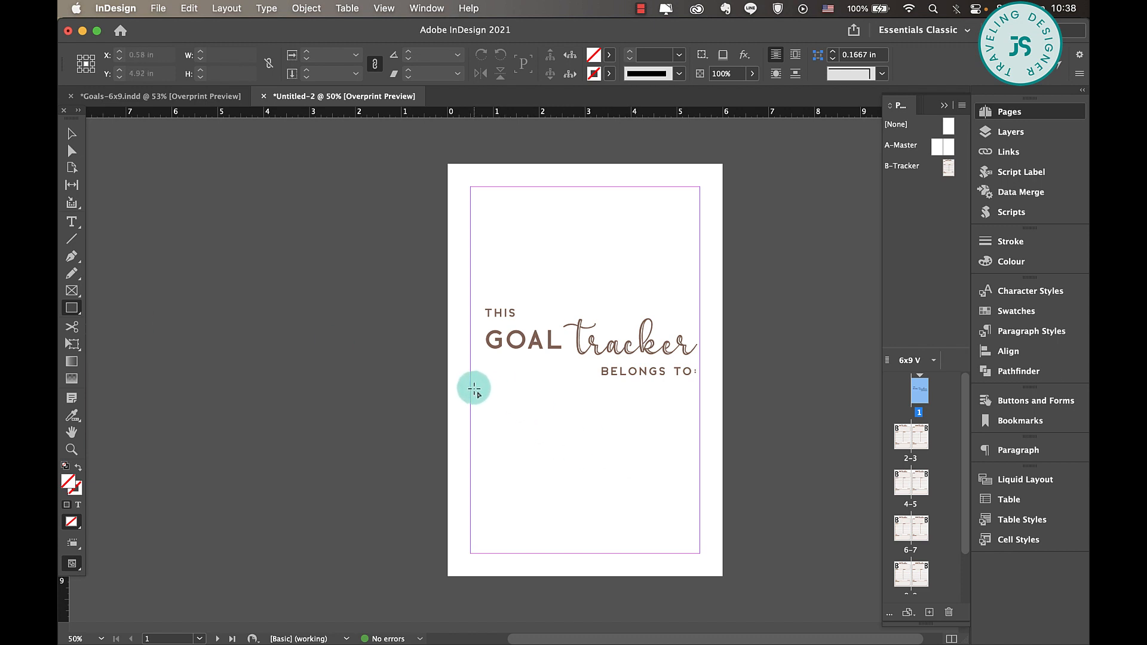
{"action": "left_click_drag", "start_coordinate": [489, 391], "coordinate": [684, 433]}
Step: Fill the new rectangle with the brown swatch at a 10% tint
{"action": "left_click", "coordinate": [607, 60]}
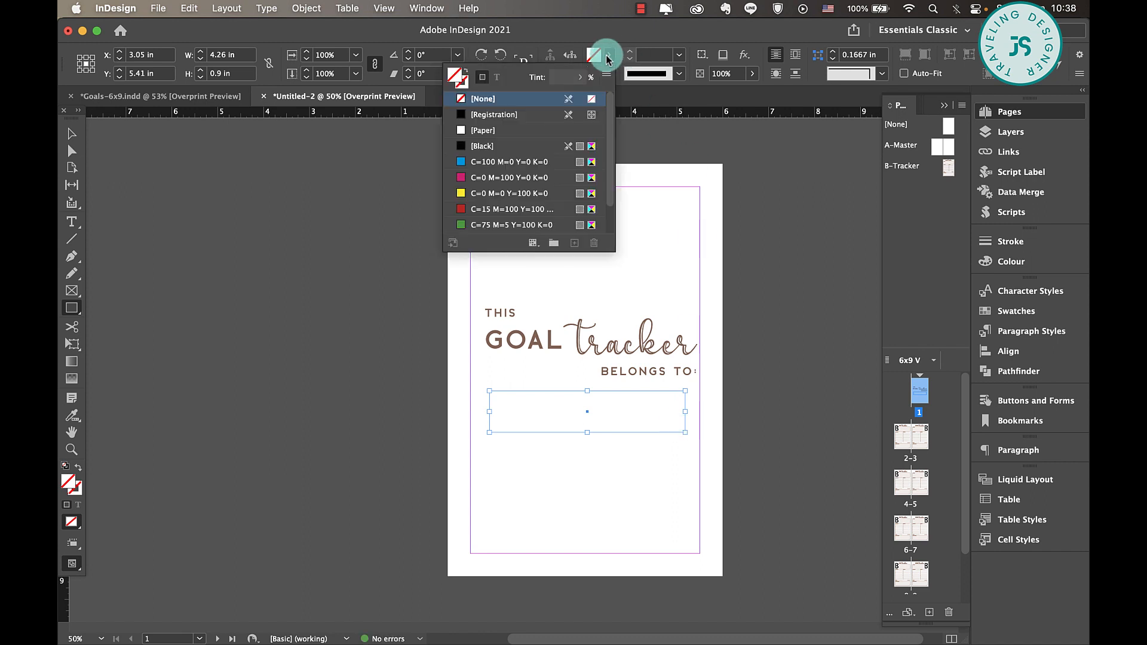
{"action": "scroll", "coordinate": [524, 198], "scroll_direction": "down", "scroll_amount": 3}
{"action": "left_click", "coordinate": [474, 225]}
{"action": "left_click", "coordinate": [563, 77]}
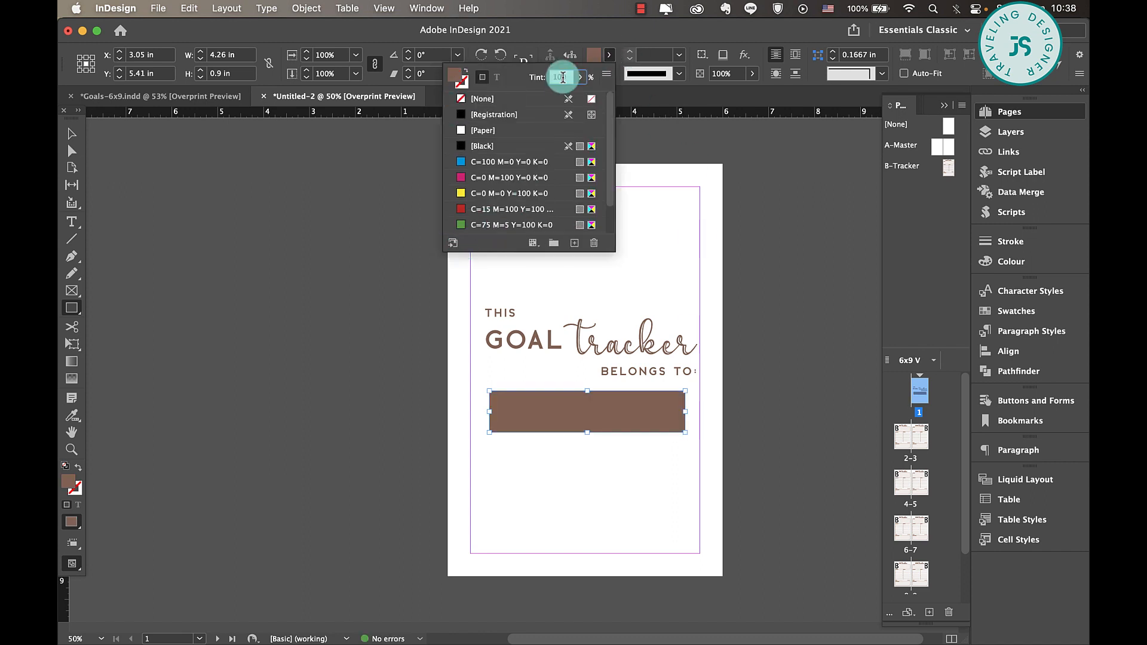
{"action": "type", "text": "10"}
{"action": "key", "text": "Return"}
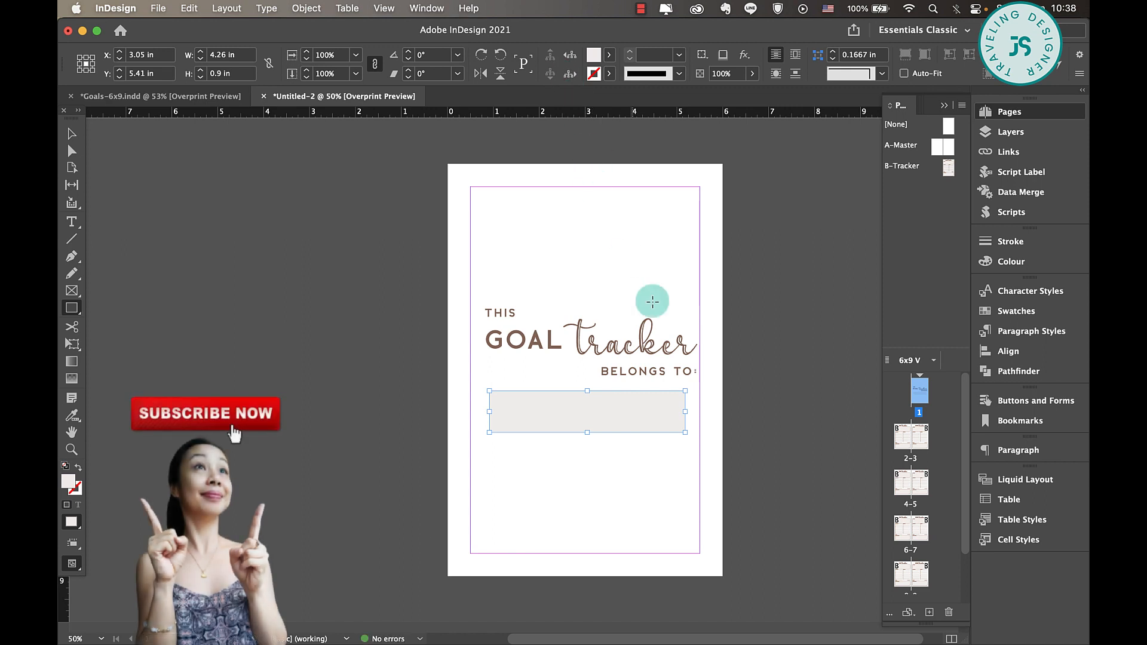
Step: Round all corners of the tinted name rectangle slightly
{"action": "left_click", "coordinate": [71, 134]}
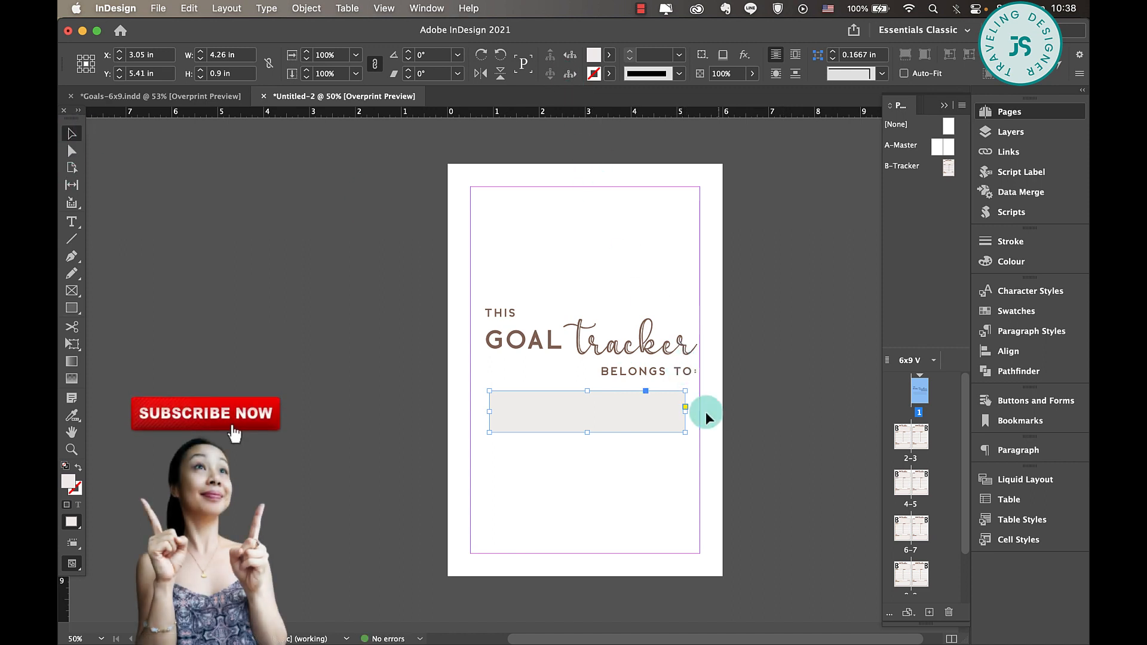
{"action": "left_click", "coordinate": [686, 408]}
{"action": "left_click_drag", "start_coordinate": [684, 391], "coordinate": [671, 392]}
{"action": "left_click", "coordinate": [618, 460]}
Step: Group the title texts with the rounded rectangle and position the group around the page centre, at about X 2.97, Y 4.35 in
{"action": "left_click_drag", "start_coordinate": [661, 255], "coordinate": [480, 464]}
{"action": "key", "text": "super+g"}
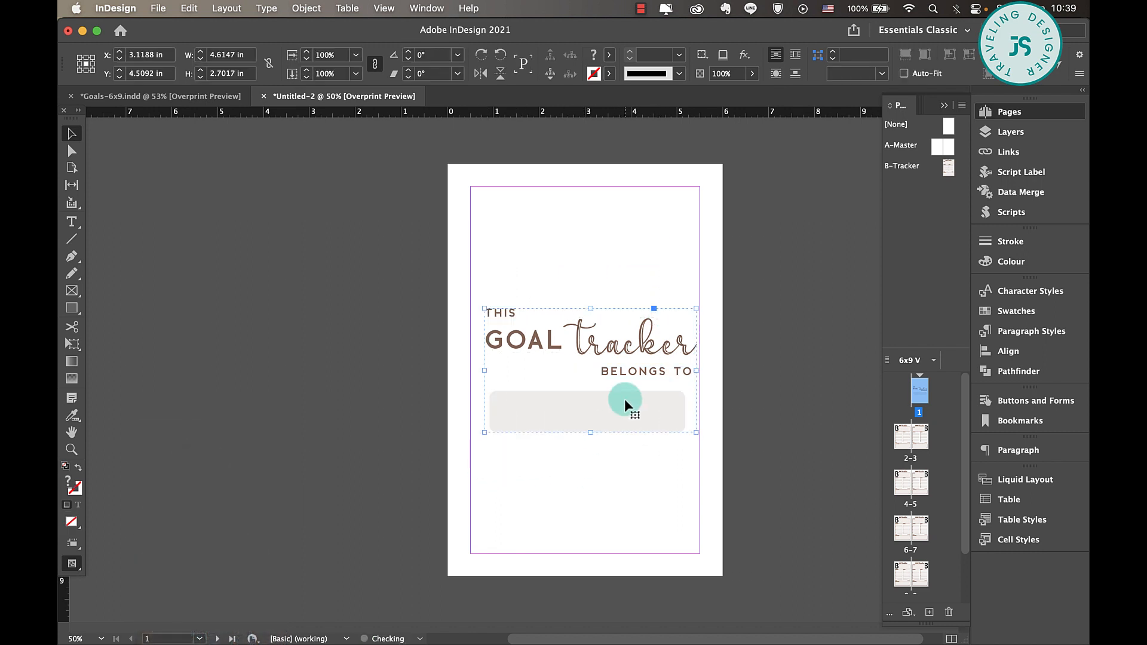
{"action": "left_click_drag", "start_coordinate": [625, 401], "coordinate": [615, 344]}
{"action": "left_click", "coordinate": [641, 478]}
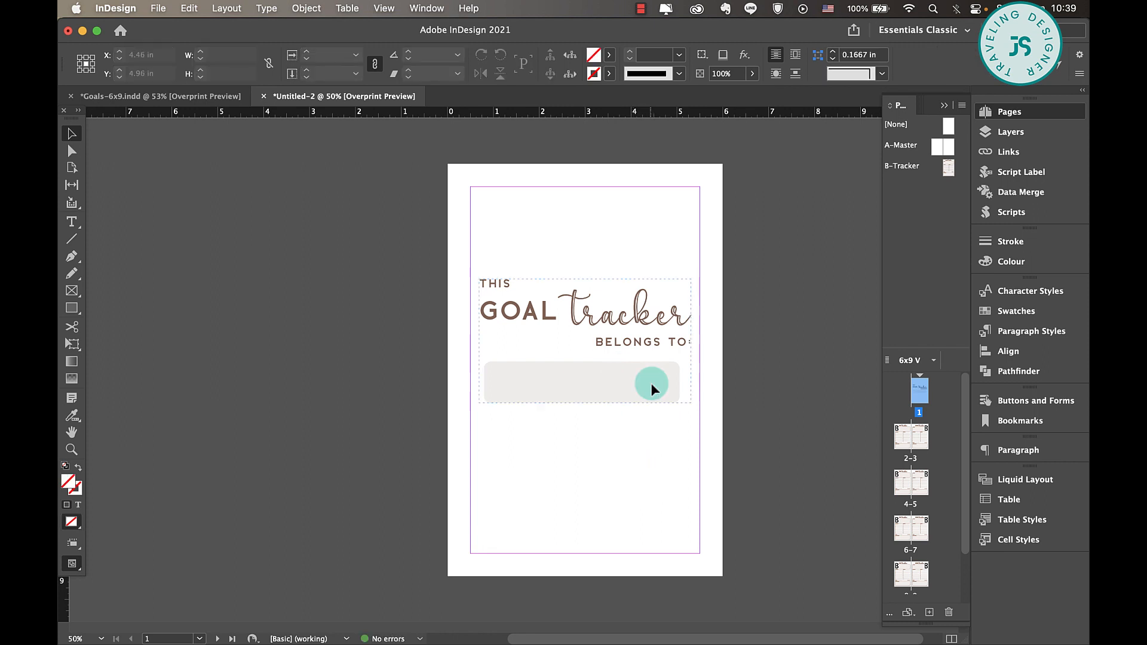
{"action": "left_click_drag", "start_coordinate": [651, 385], "coordinate": [656, 418]}
Step: Copy the target icon from the B-Tracker master to page 1, enlarge it to about 0.53 in and centre it above the title
{"action": "double_click", "coordinate": [946, 169]}
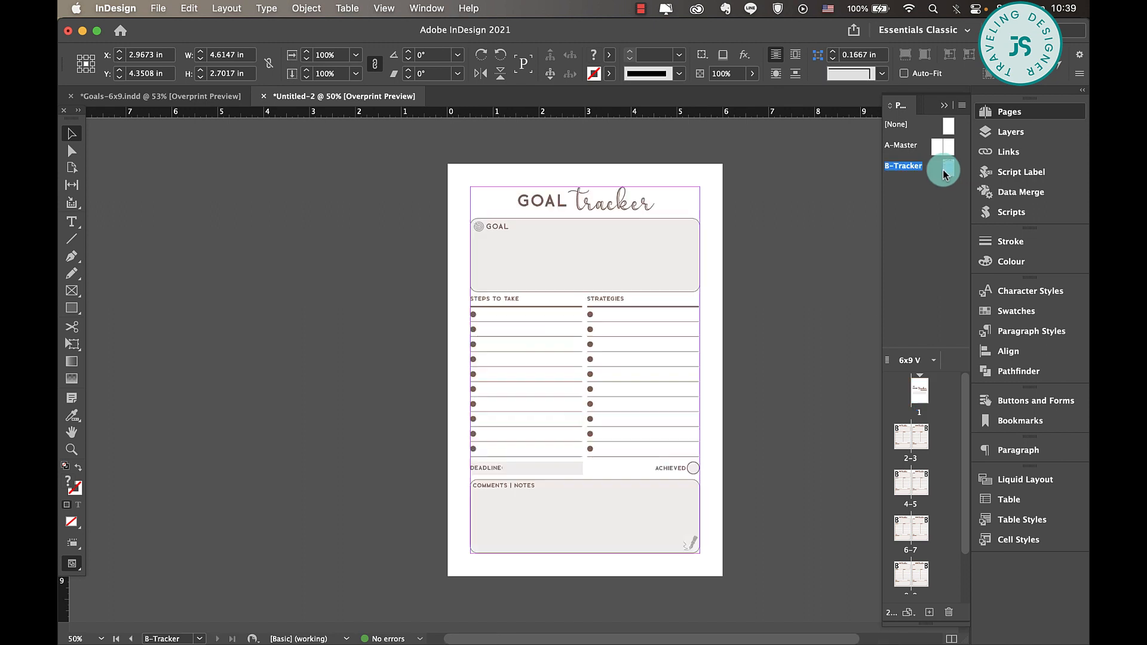
{"action": "left_click", "coordinate": [478, 225]}
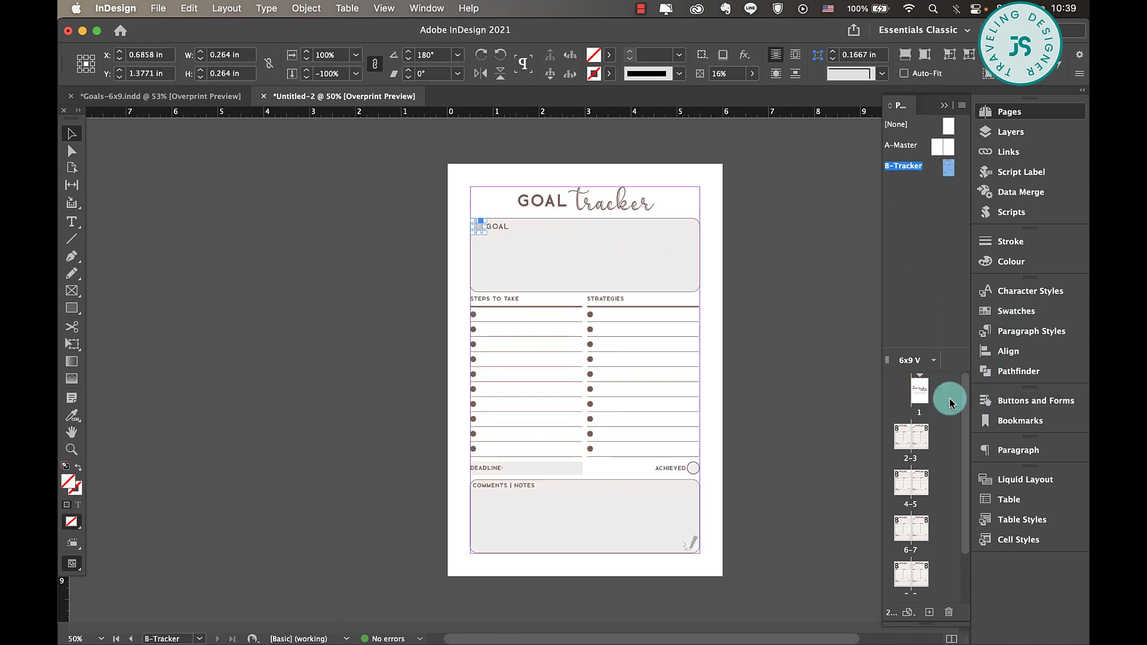
{"action": "double_click", "coordinate": [918, 392]}
{"action": "key", "text": "super+v"}
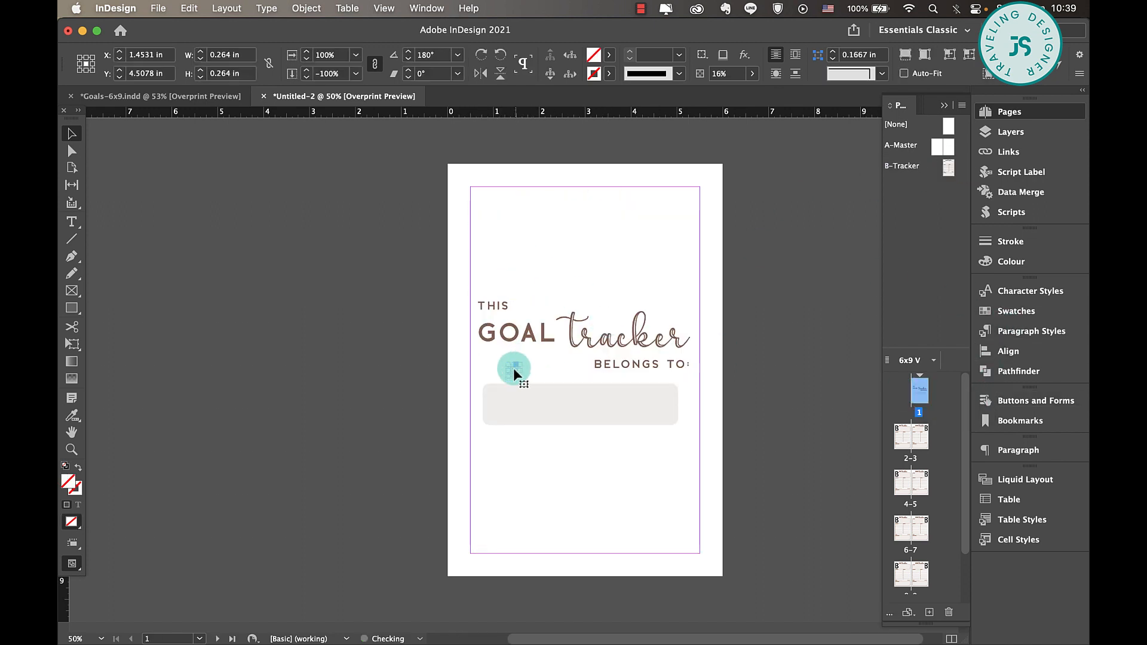
{"action": "left_click_drag", "start_coordinate": [513, 368], "coordinate": [599, 240]}
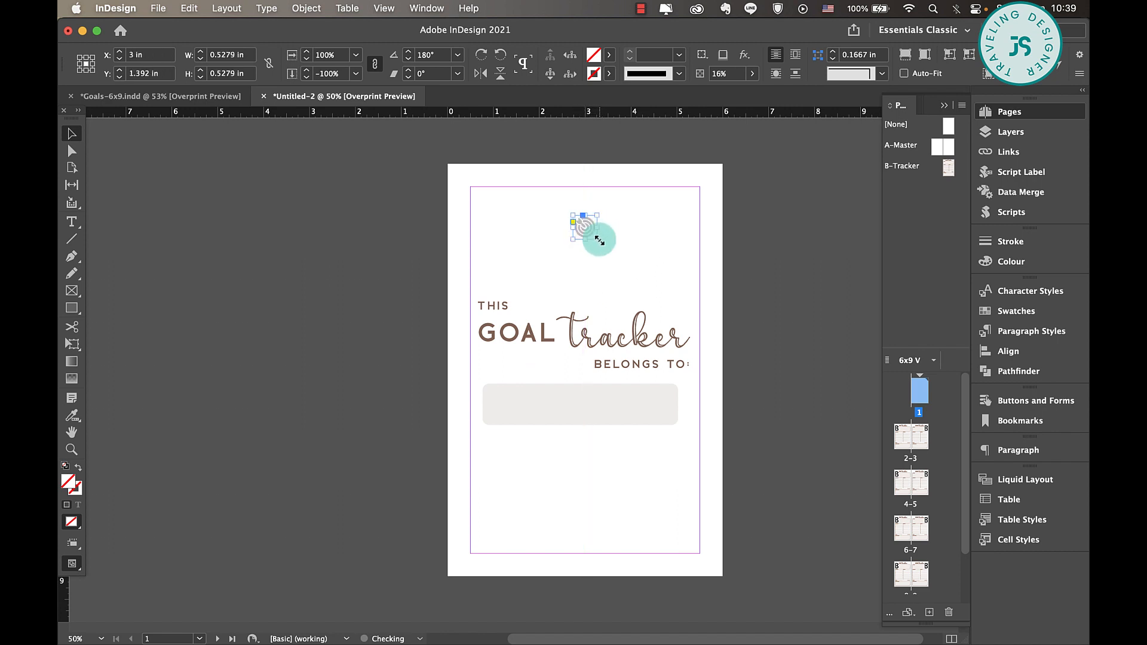
{"action": "left_click", "coordinate": [649, 234]}
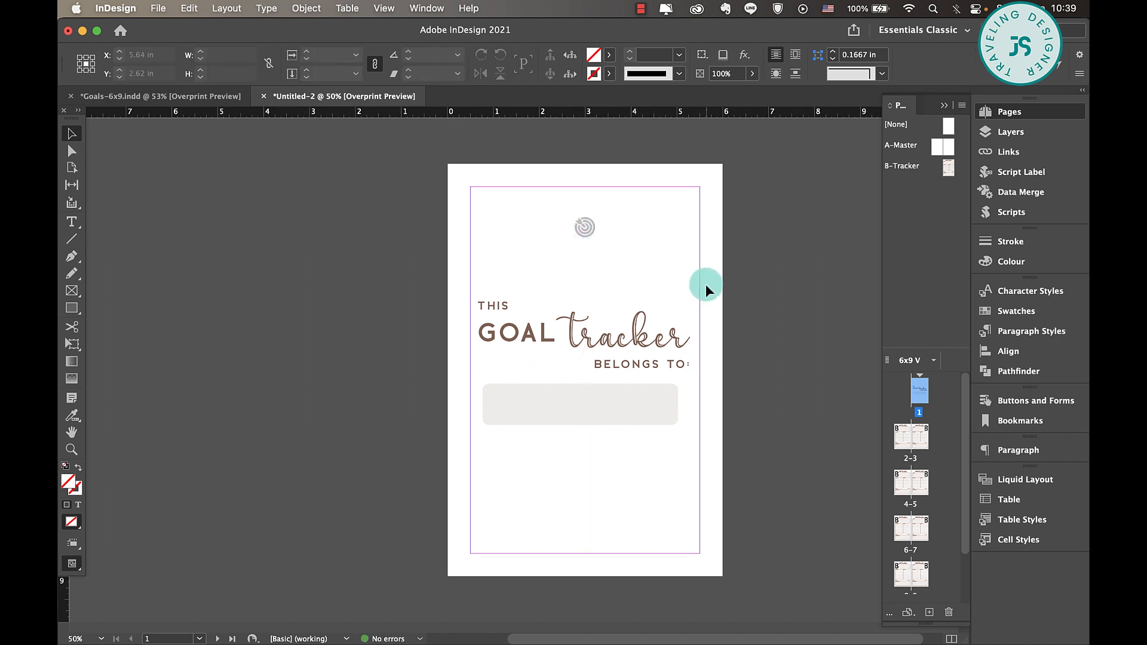
Step: Preview the document without guides and examine the opening page and the goal tracker spreads
{"action": "key", "text": "w"}
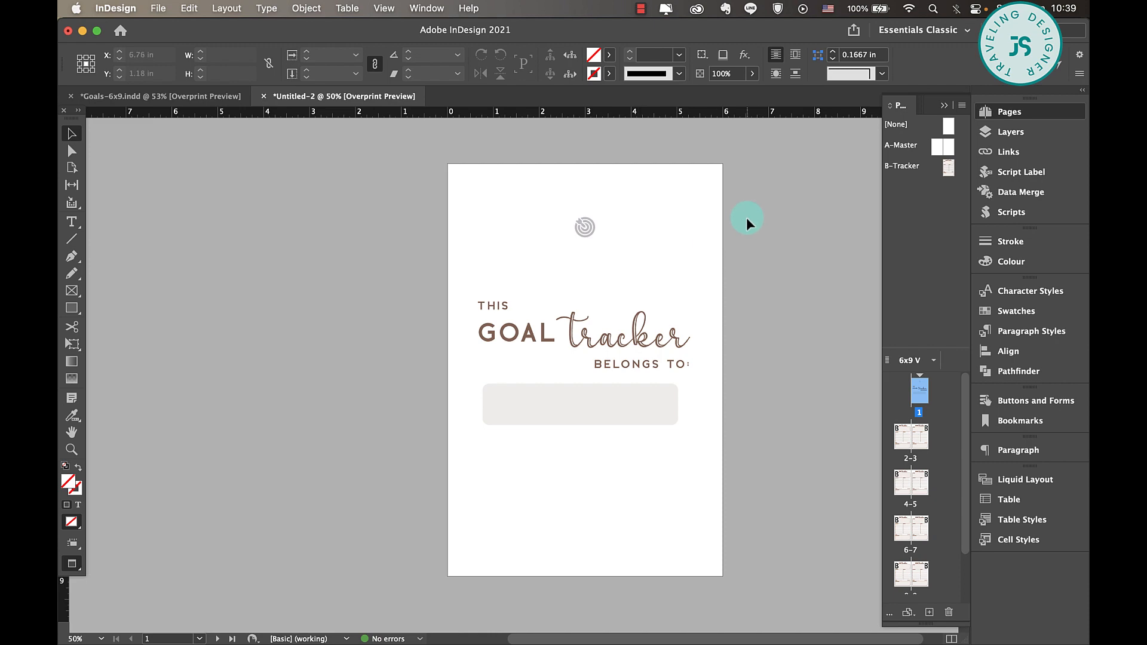
{"action": "scroll", "coordinate": [603, 493], "scroll_direction": "down", "scroll_amount": 15}
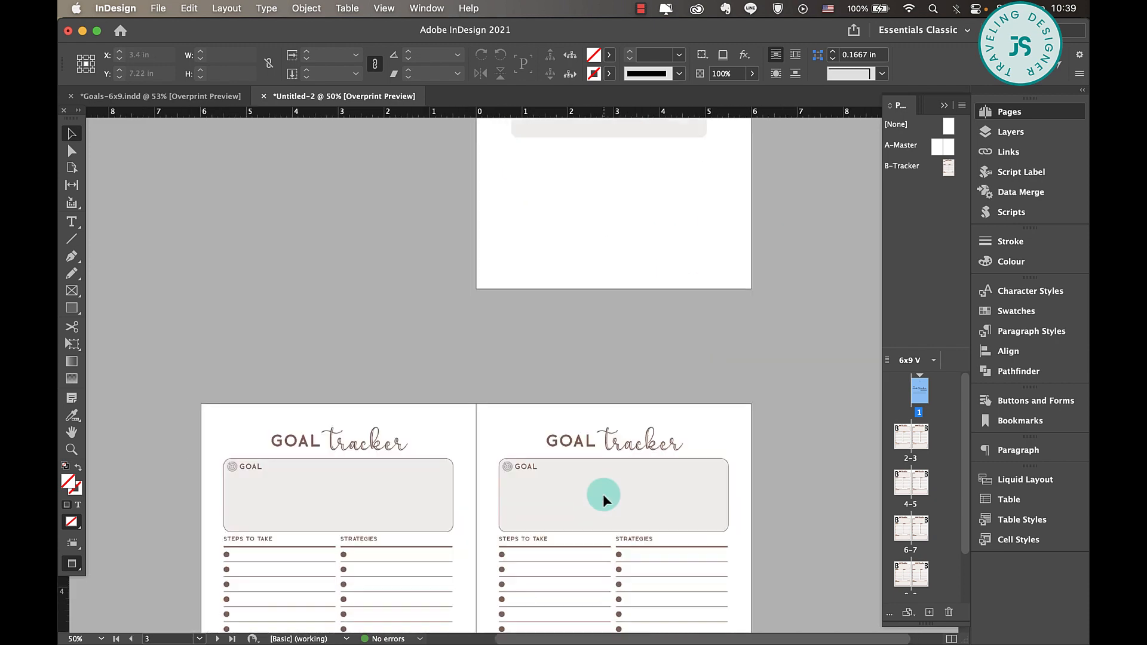
{"action": "scroll", "coordinate": [604, 494], "scroll_direction": "down", "scroll_amount": 3}
{"action": "scroll", "coordinate": [603, 494], "scroll_direction": "up", "scroll_amount": 15}
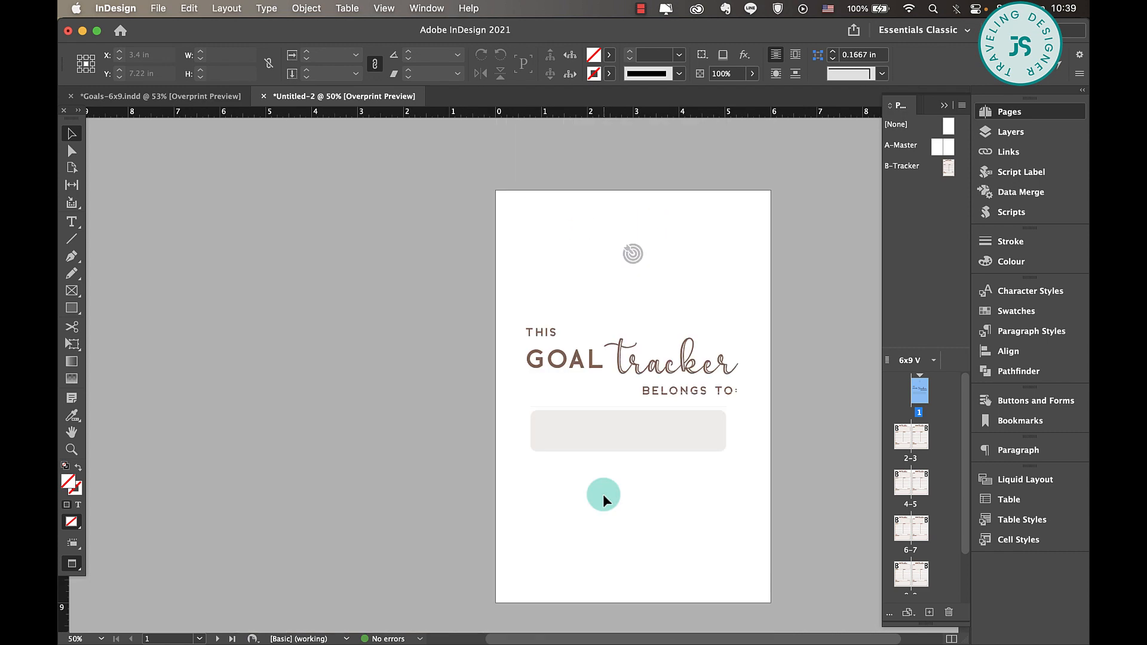
{"action": "scroll", "coordinate": [604, 493], "scroll_direction": "down", "scroll_amount": 15}
{"action": "scroll", "coordinate": [603, 493], "scroll_direction": "down", "scroll_amount": 4}
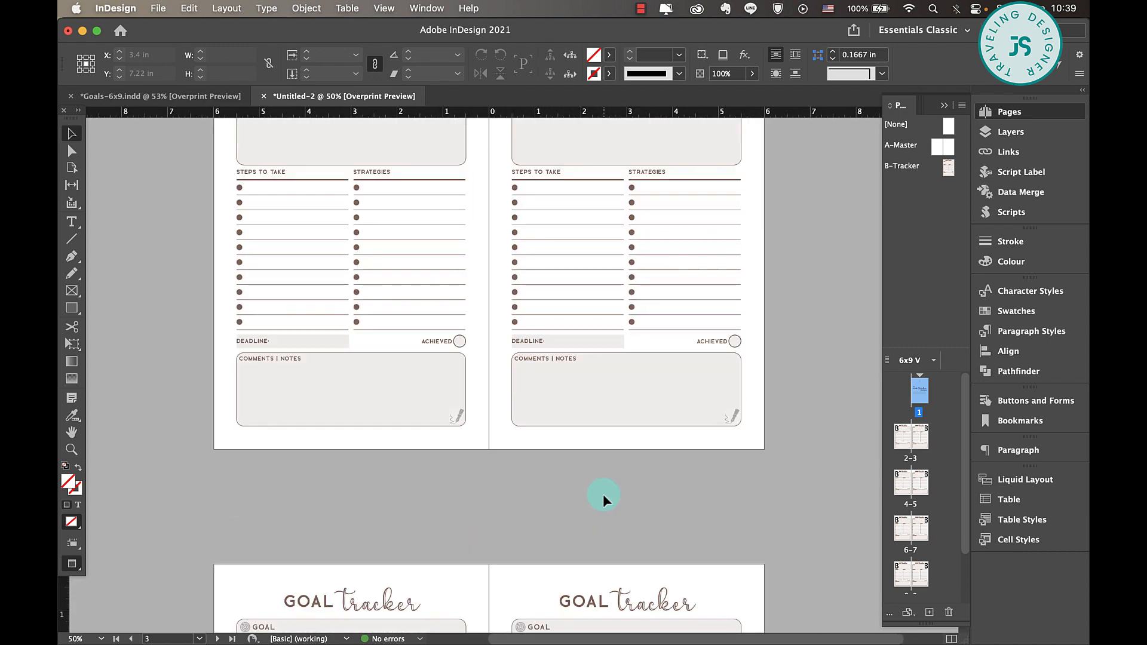
{"action": "scroll", "coordinate": [603, 493], "scroll_direction": "up", "scroll_amount": 5}
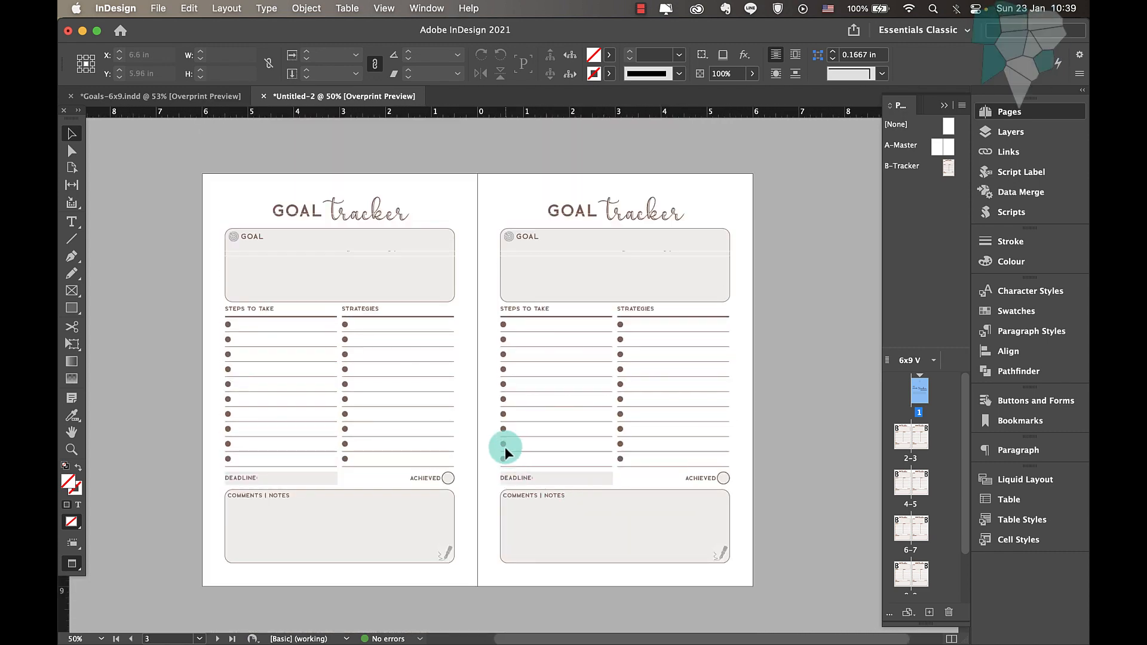